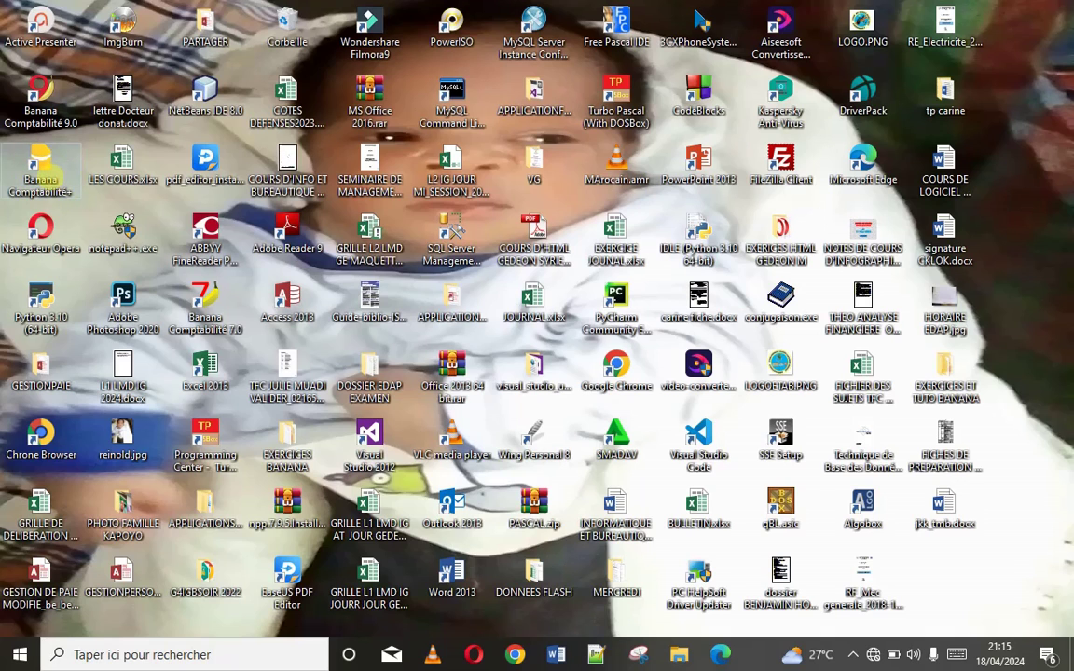
Launch Banana Comptabilité+ and start creating a new accounting file
double_click(51, 182)
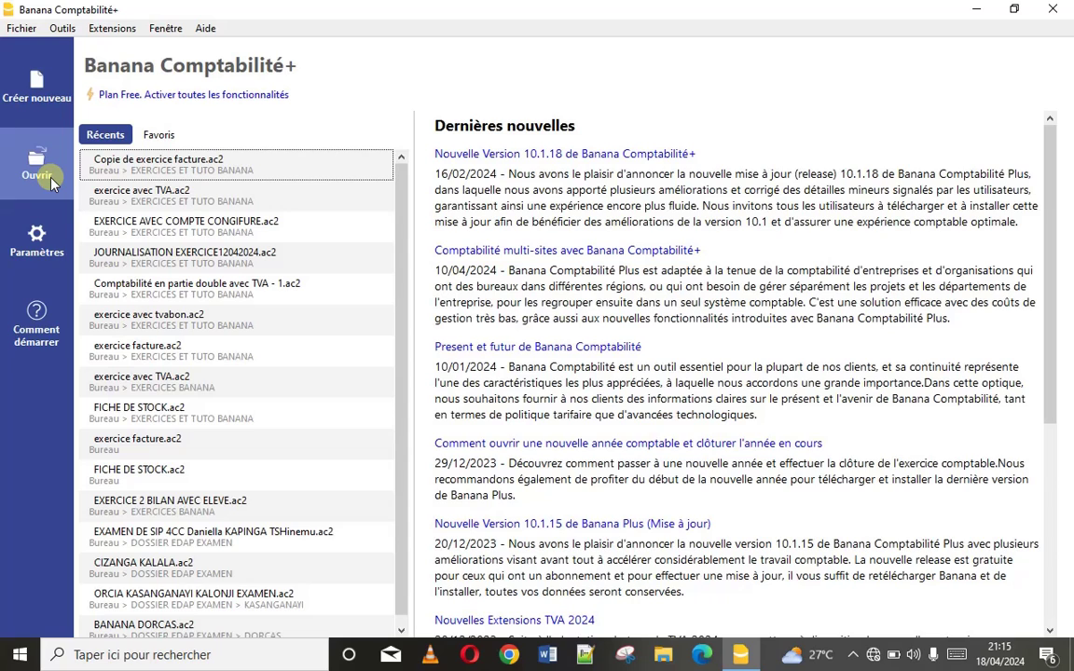
click(32, 87)
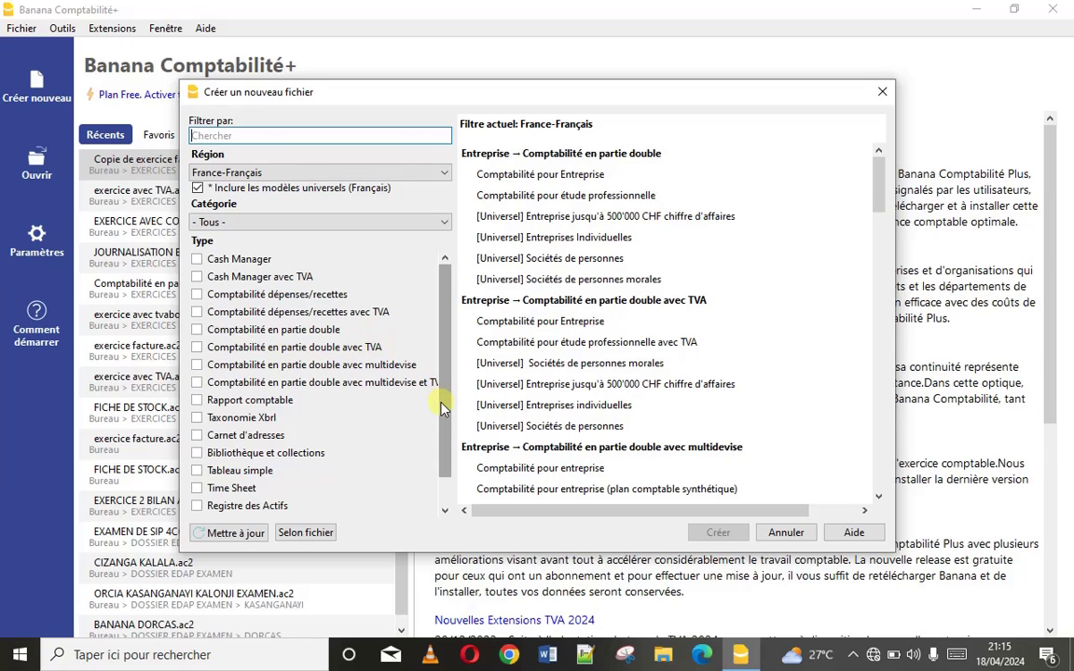
Create a 'Comptabilité en partie double avec TVA' file from the Fichier vide template
drag(442, 407, 441, 469)
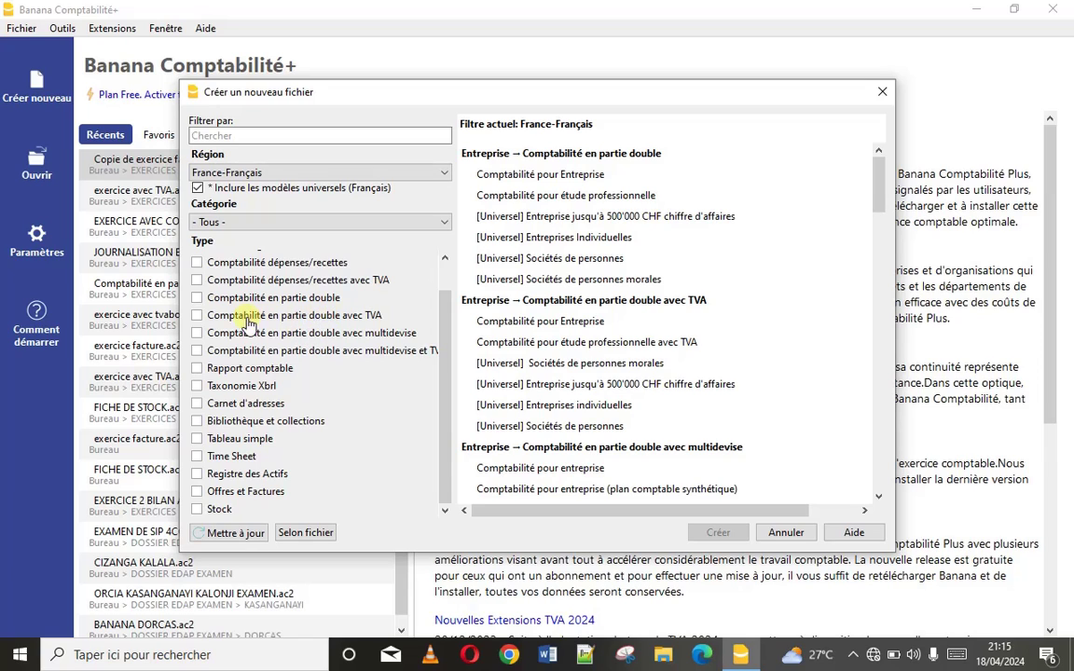
click(217, 317)
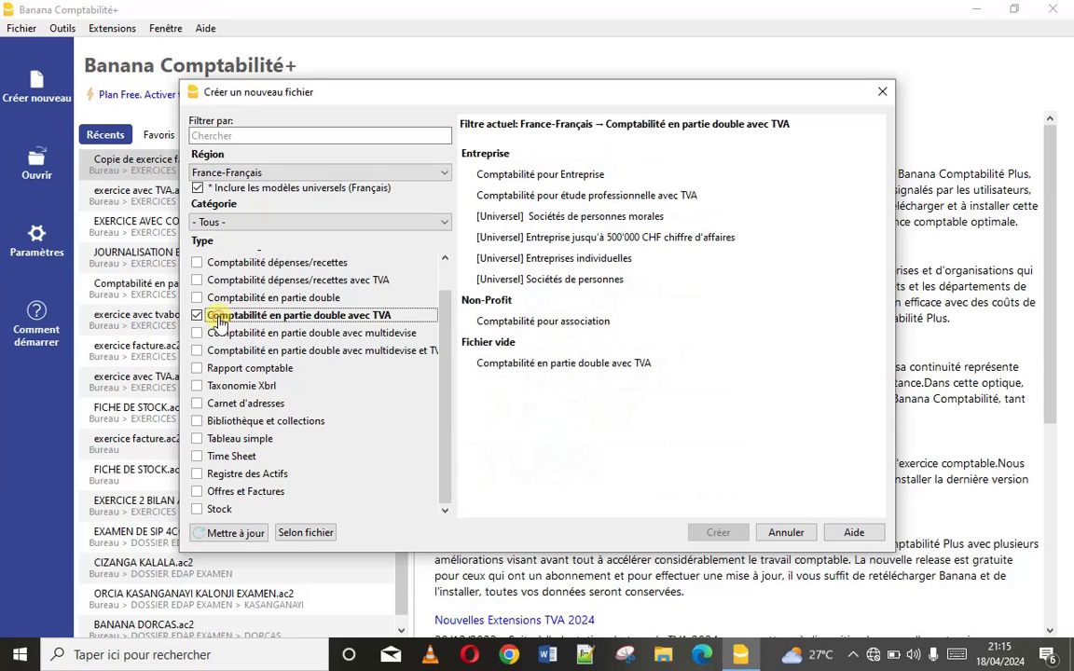
click(574, 363)
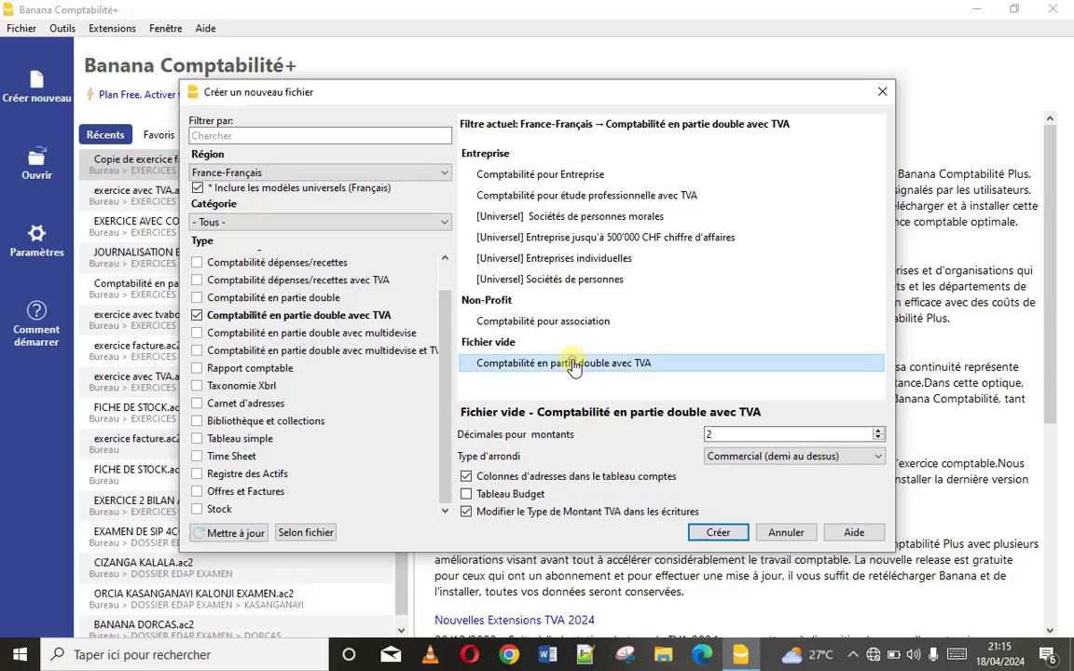
click(720, 535)
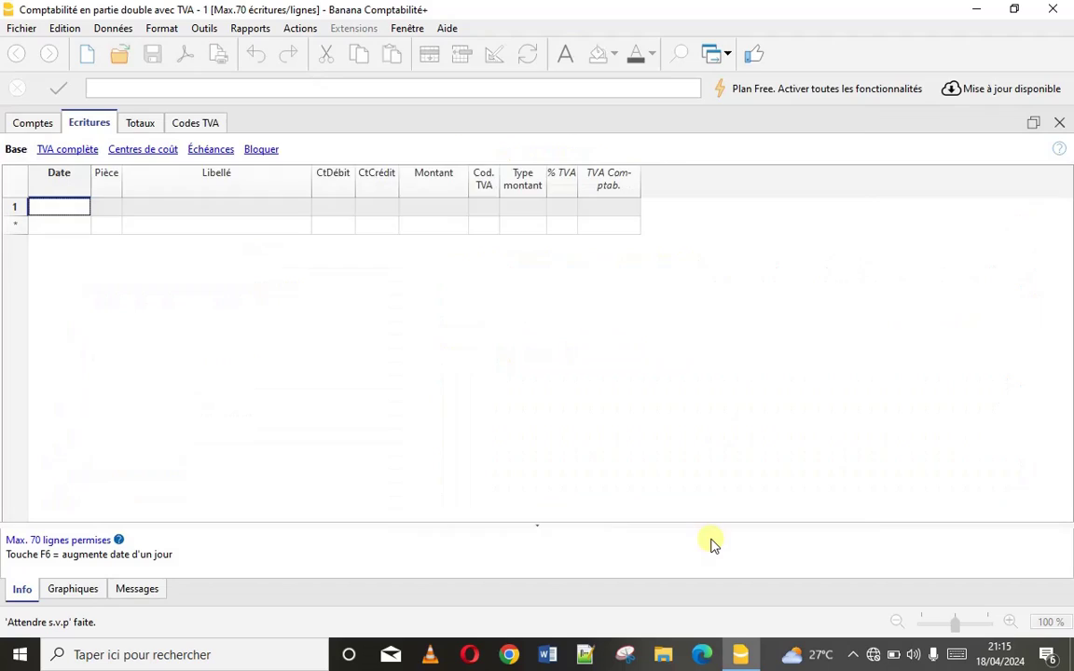
Enter the owner's name in both the left and right page headers
click(357, 165)
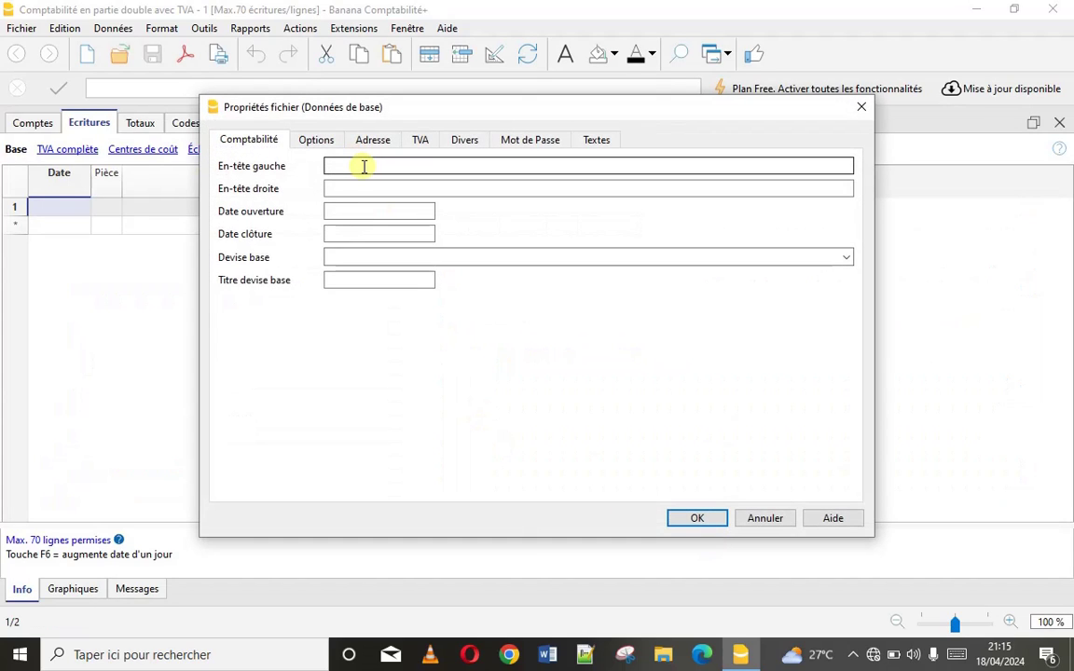
click(363, 166)
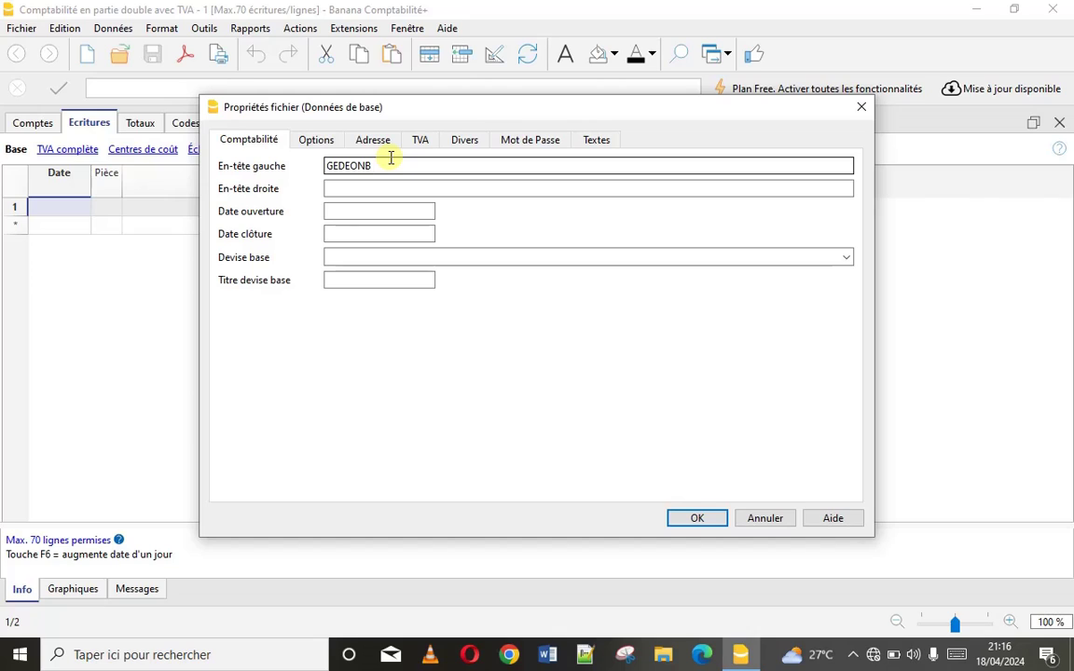
click(371, 188)
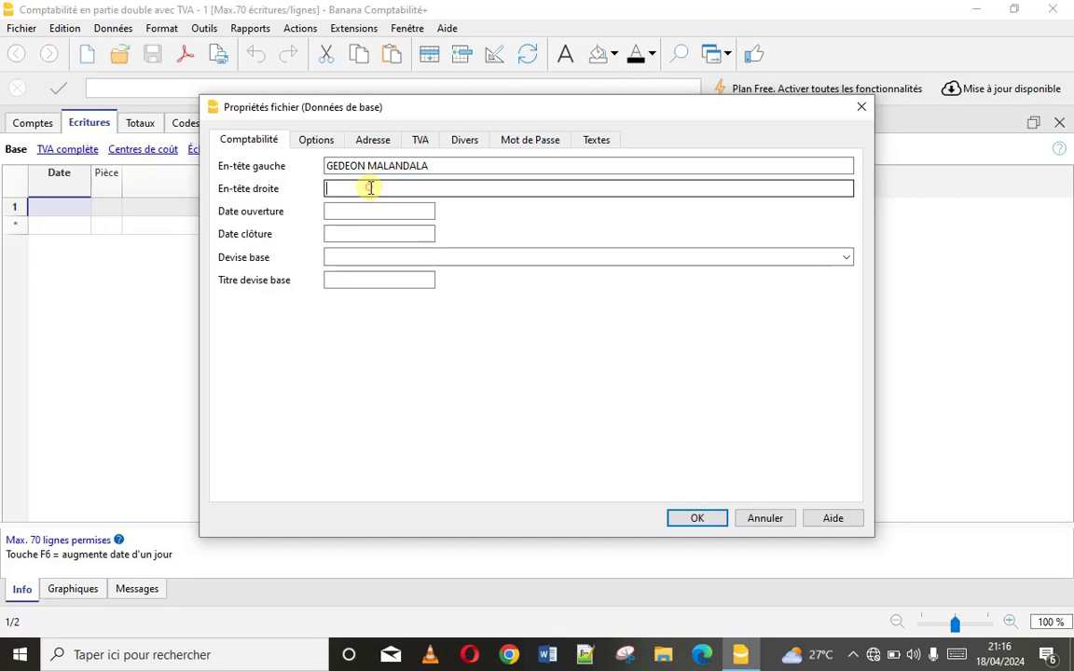
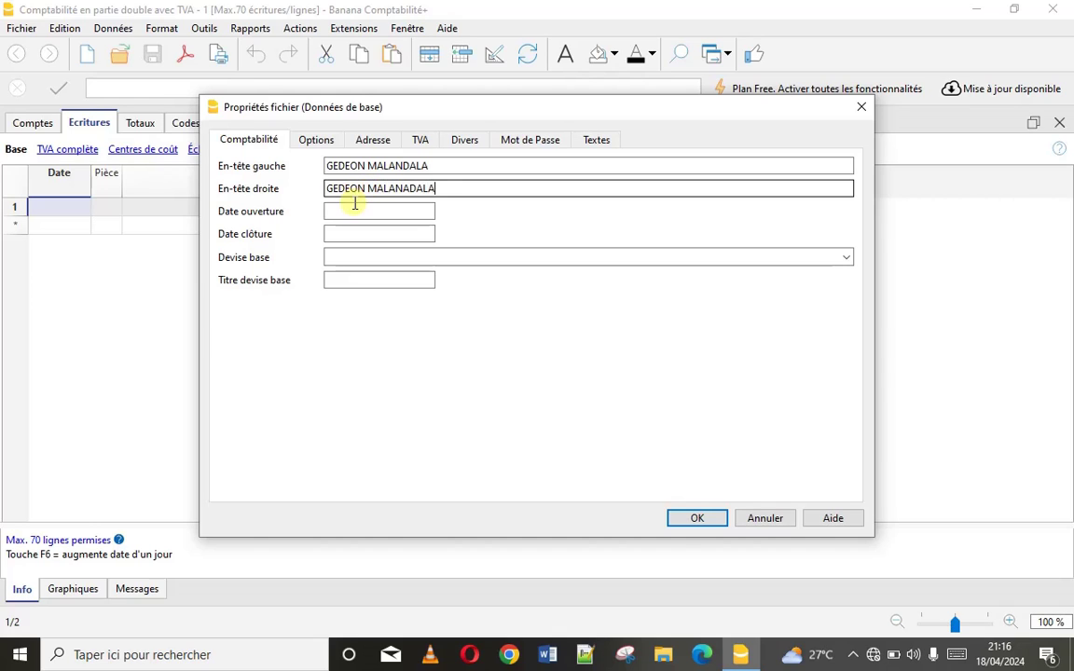
Set the accounting period to open 01/01/2024 and close 31/12/2024
click(362, 217)
text(1)
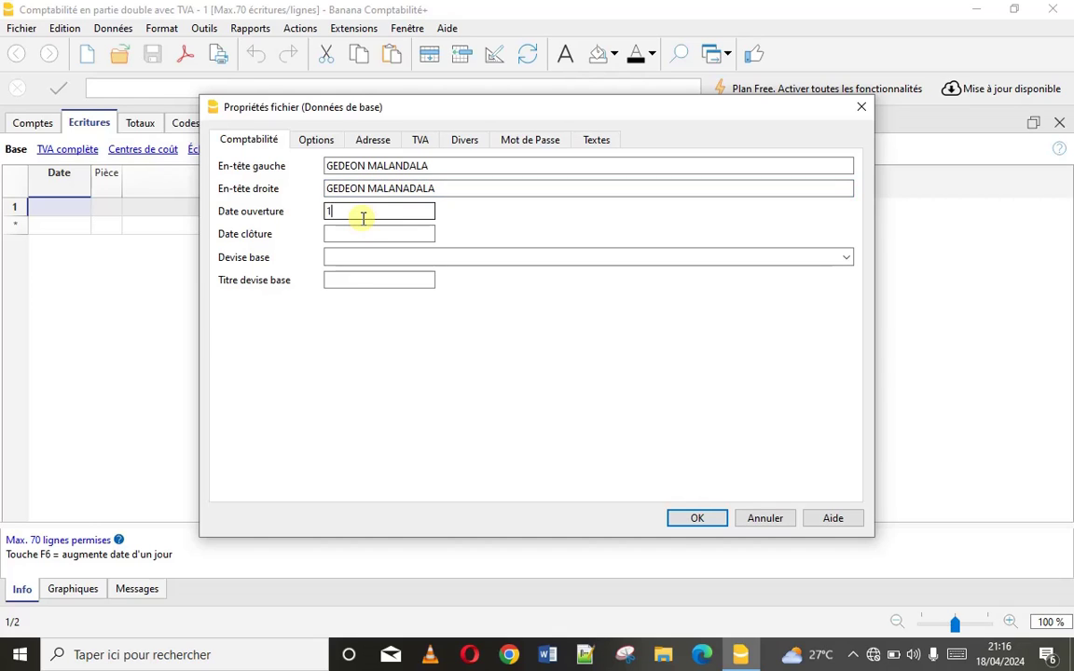
text(01/01/2024)
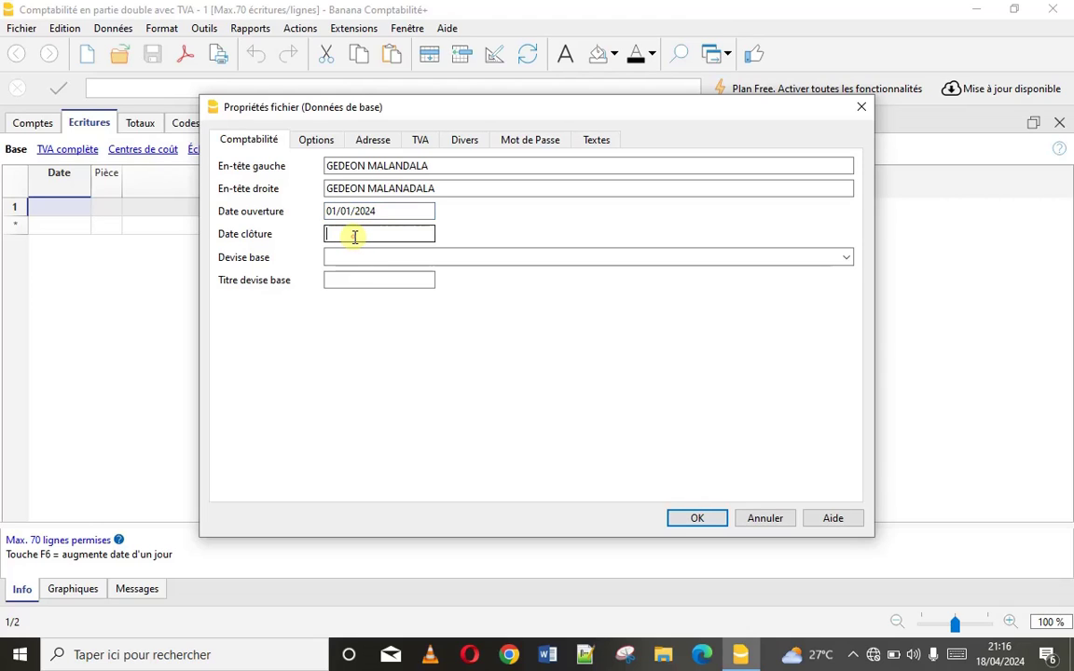
click(355, 235)
text(31/12/2024)
click(340, 257)
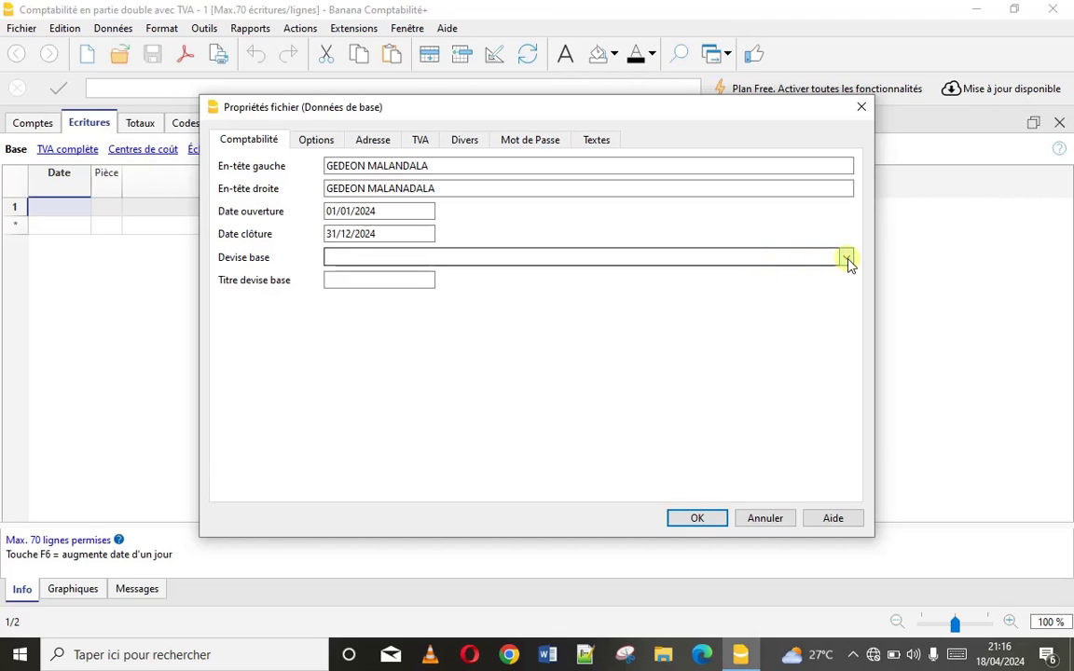
Set base currency to CDF Congo/Kinshasa, Congolese Francs, titled 'francs congolais'
click(846, 259)
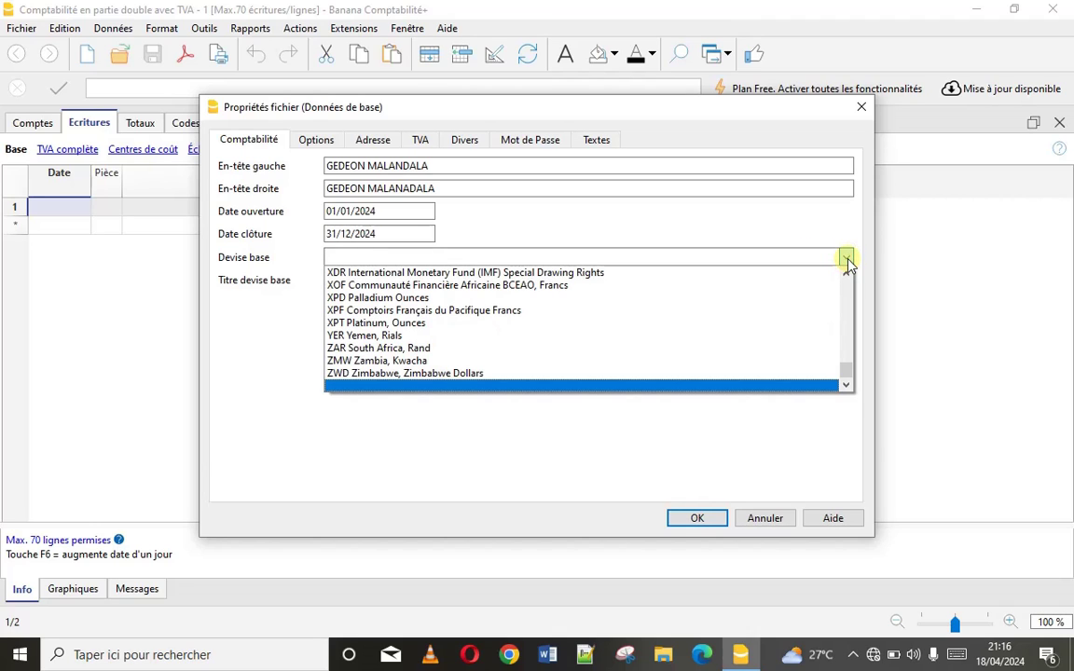
click(705, 257)
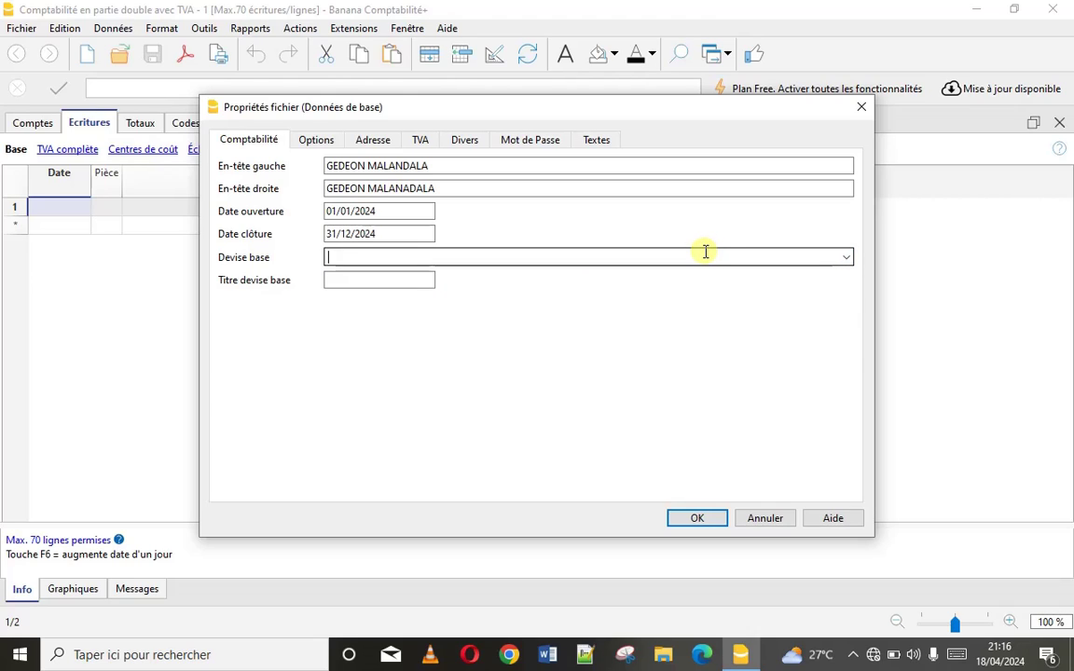
text(CD)
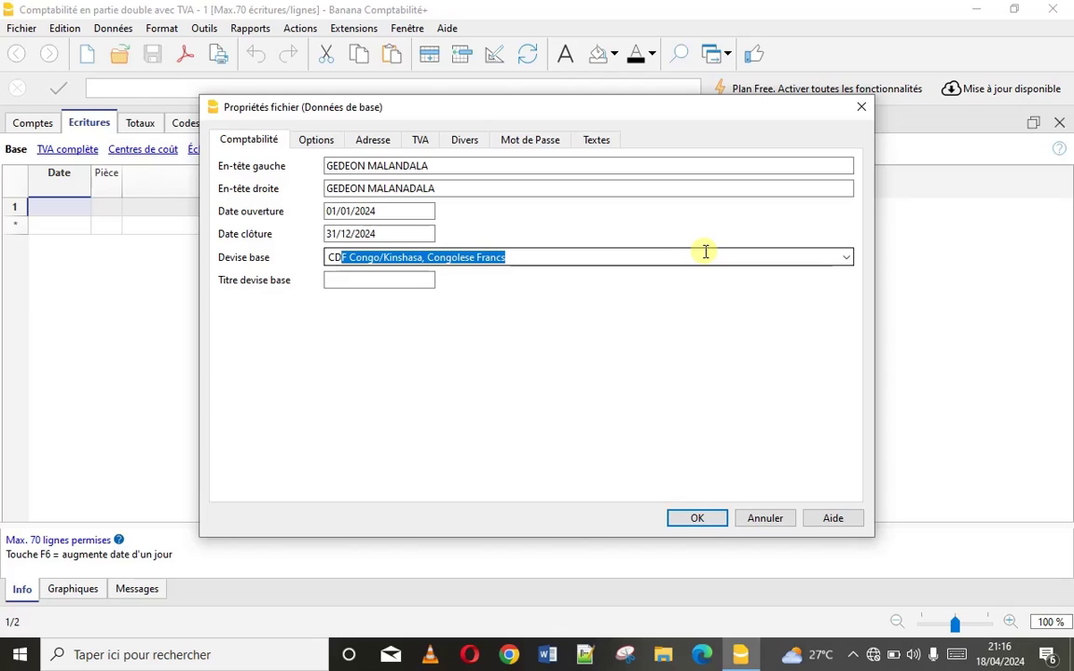
click(395, 282)
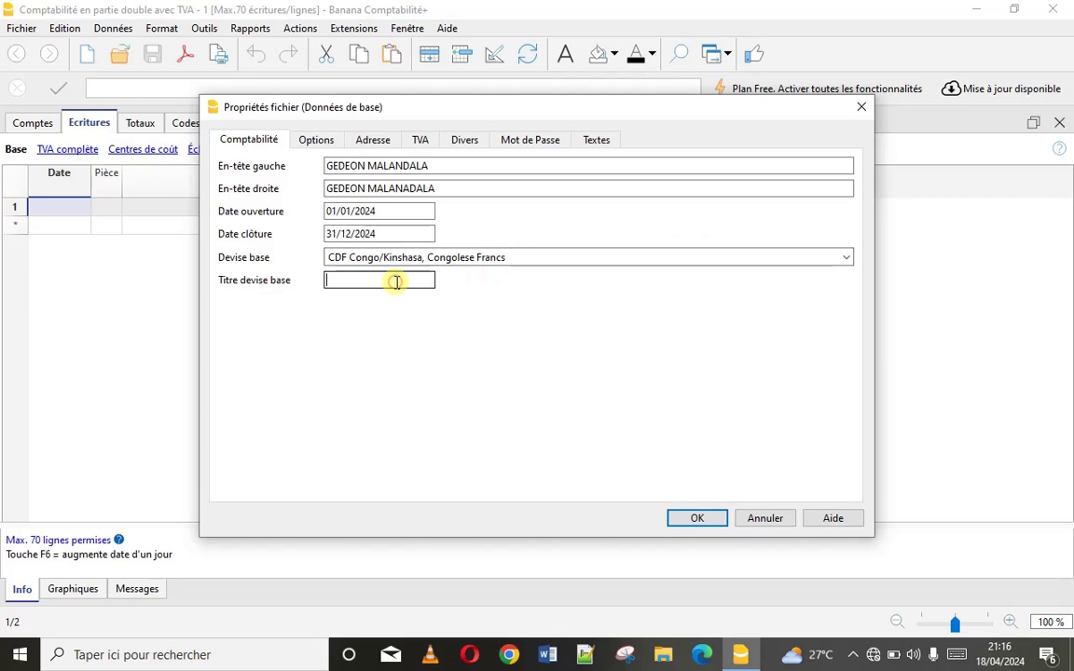
text(francs congolai)
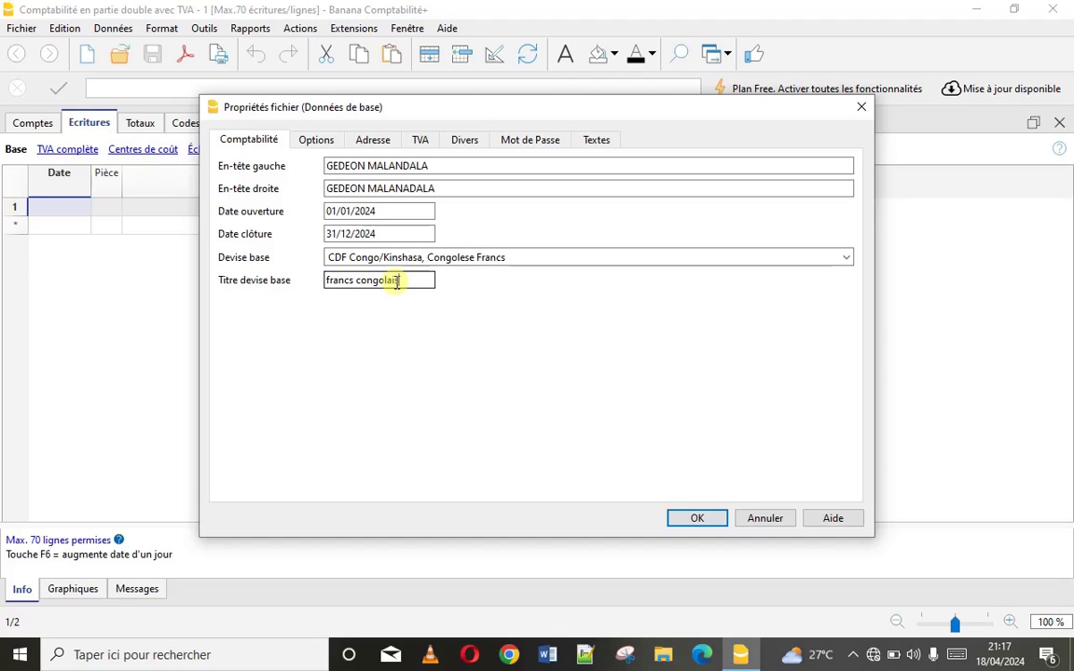
text(s)
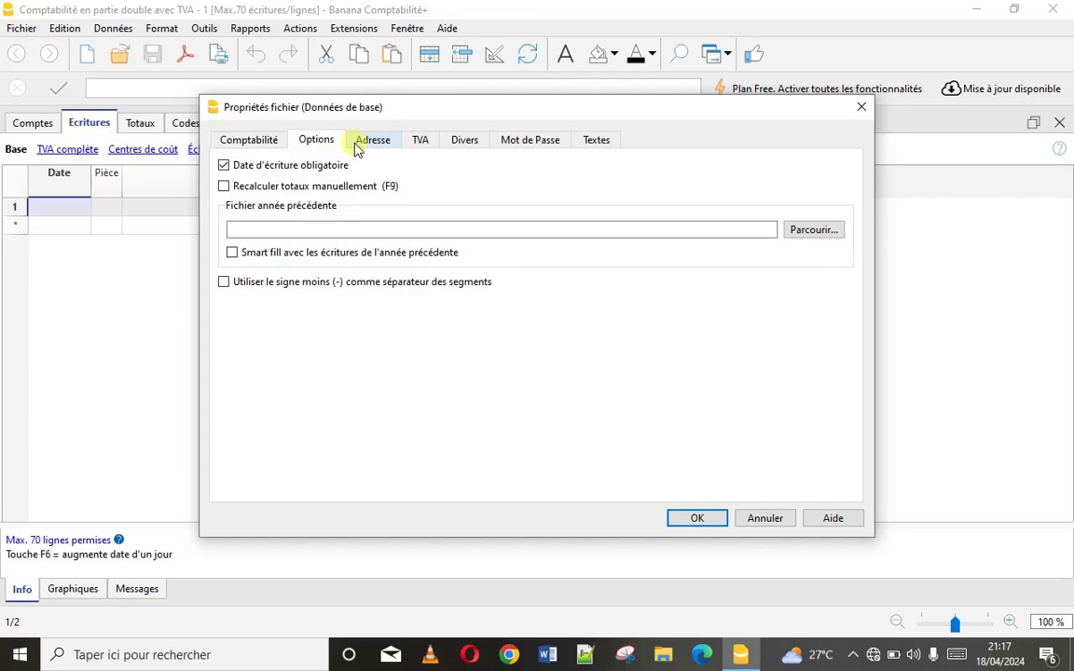
Review the Adresse, TVA, Divers and Mot de Passe tabs, then confirm the file properties
click(365, 142)
click(416, 146)
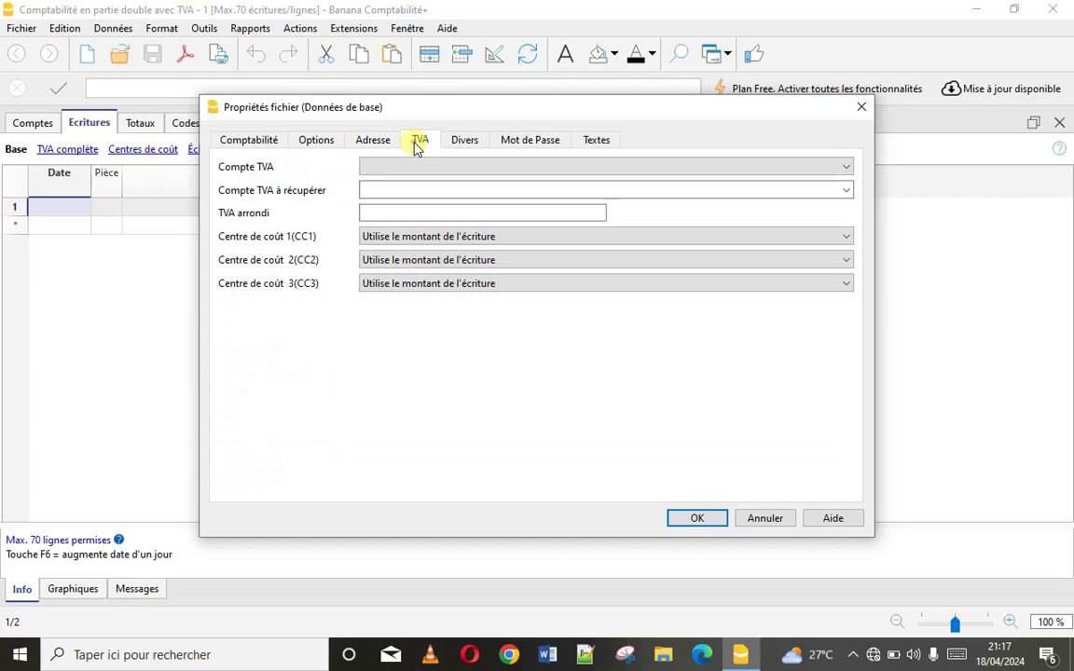
click(466, 143)
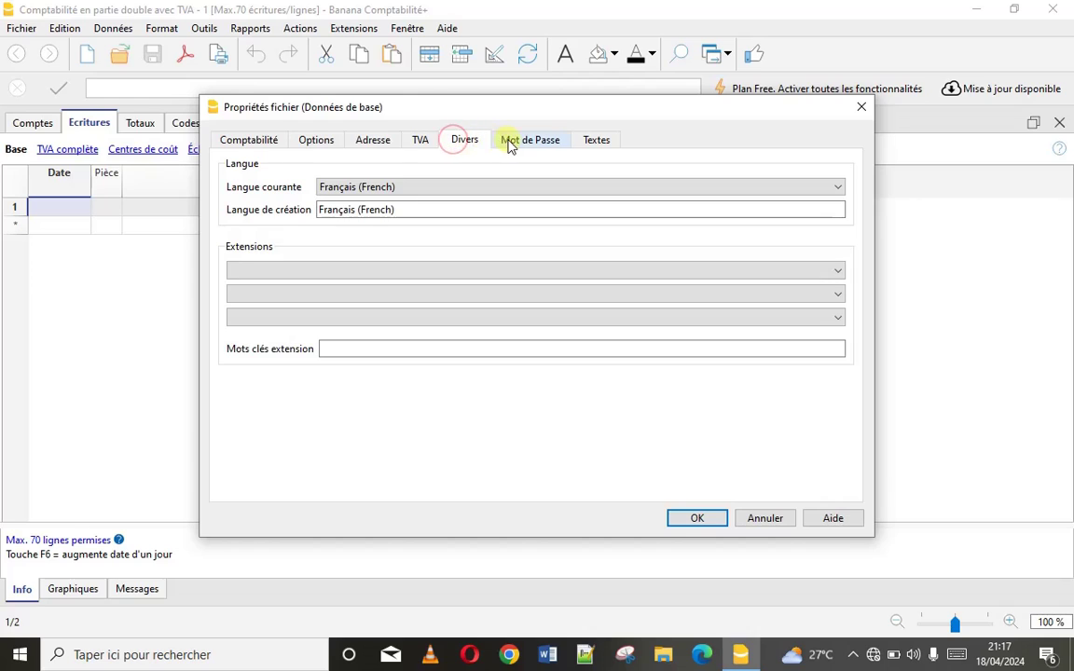
click(508, 144)
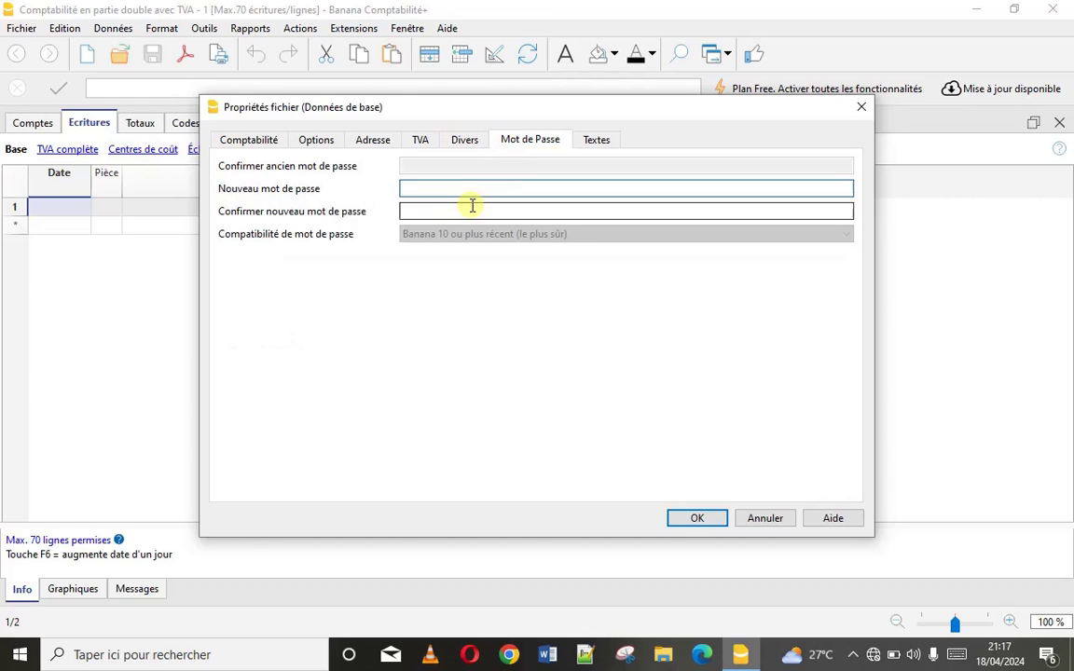
click(463, 141)
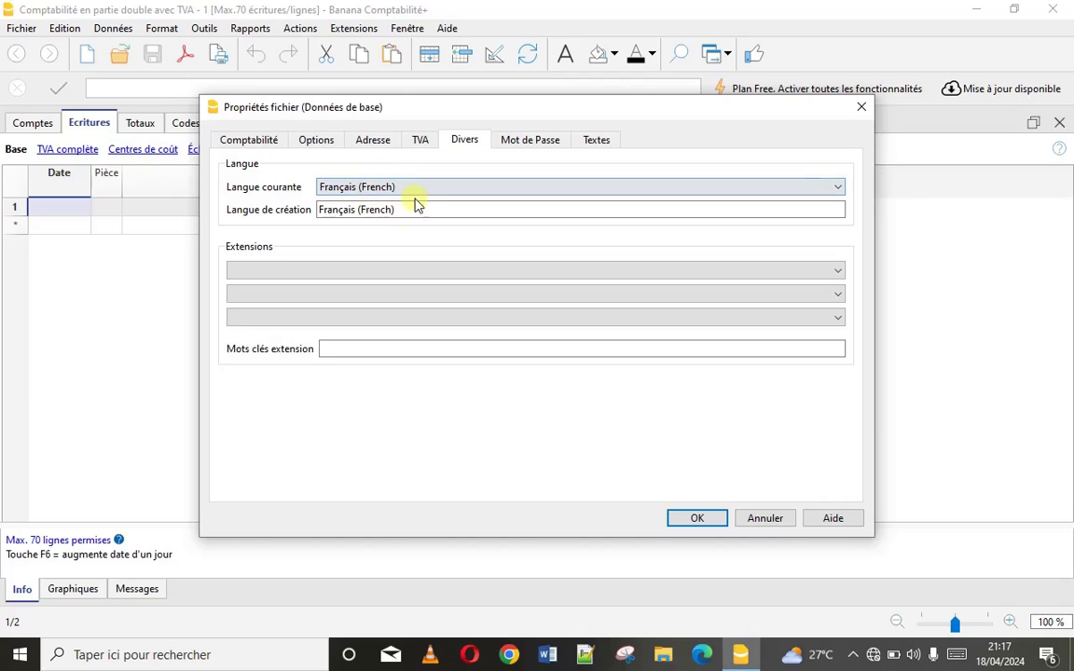
click(417, 143)
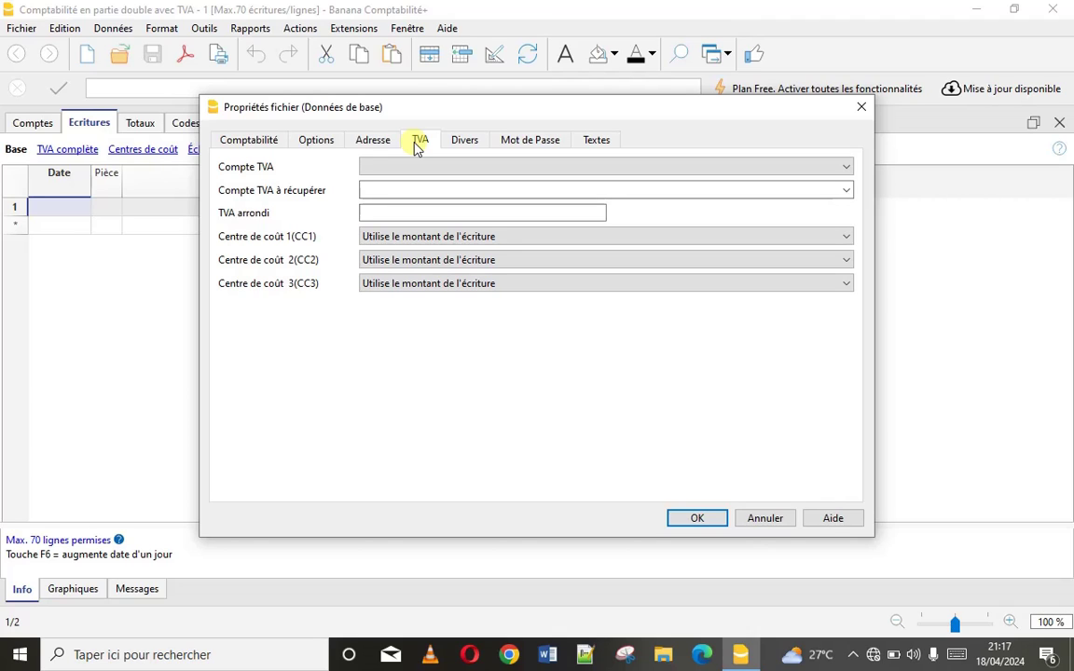
click(262, 142)
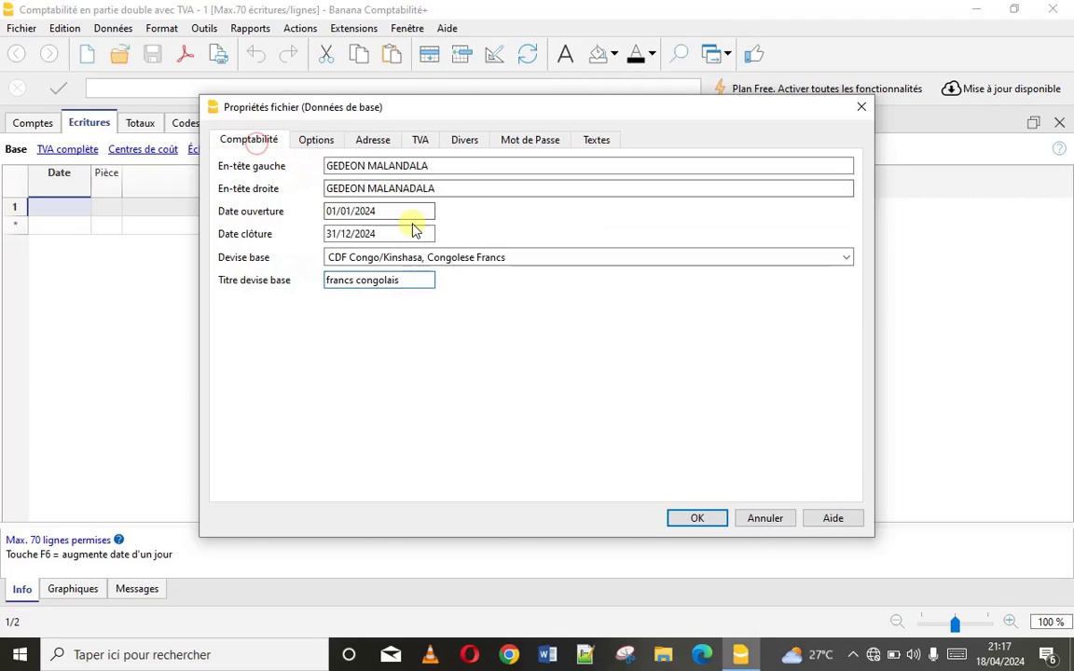
click(692, 519)
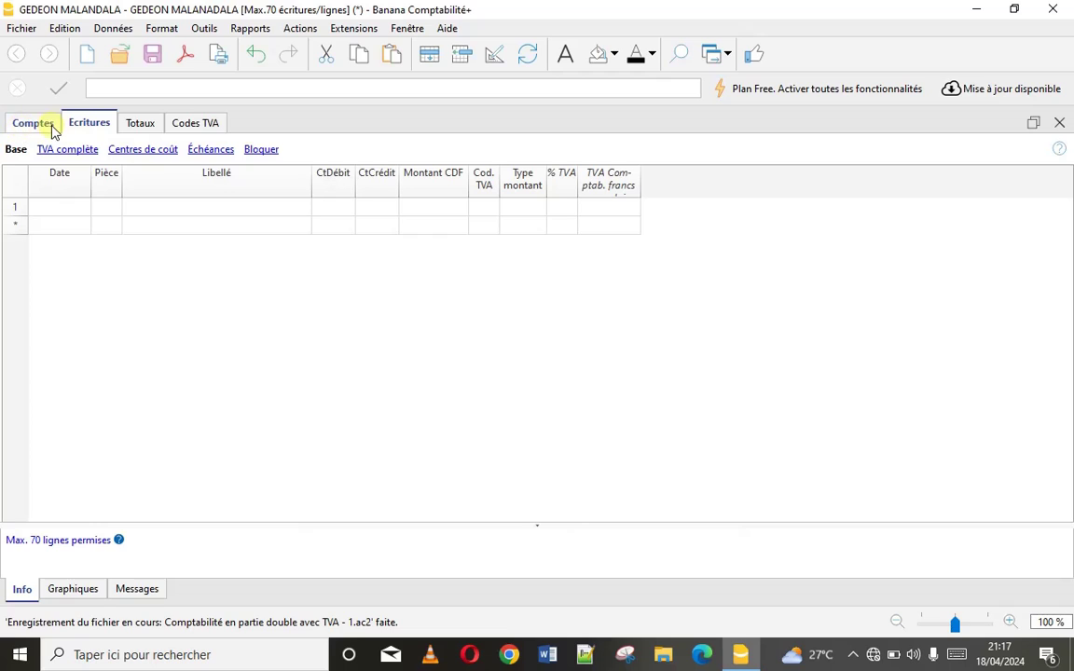
Browse the Comptes, Ecritures, Totaux and Codes TVA tables, ending on Comptes
click(38, 127)
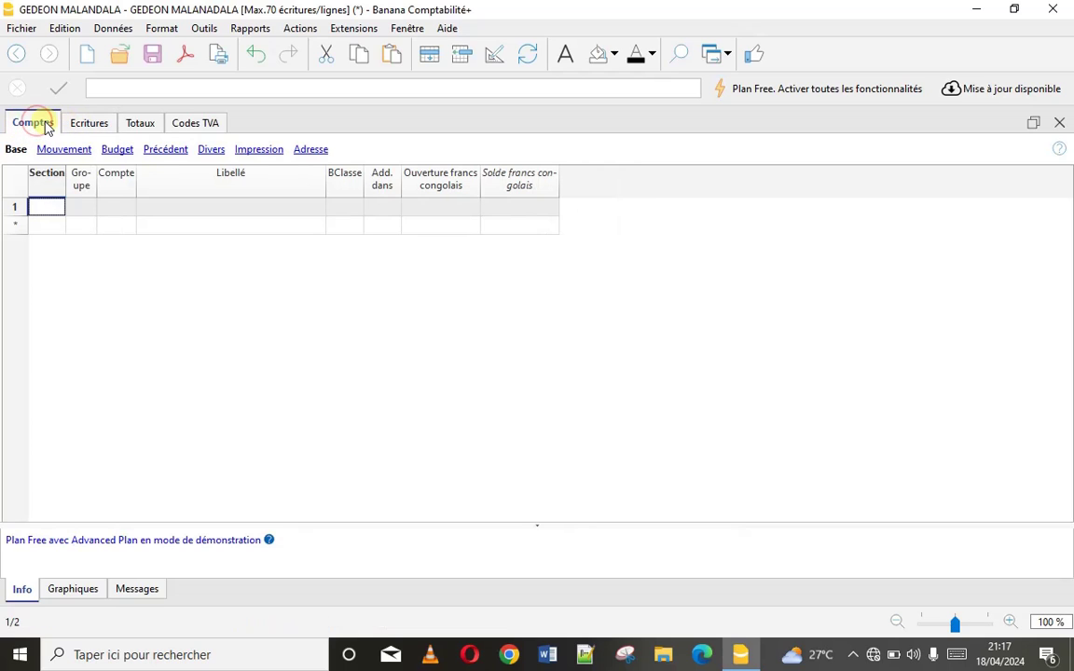
click(87, 126)
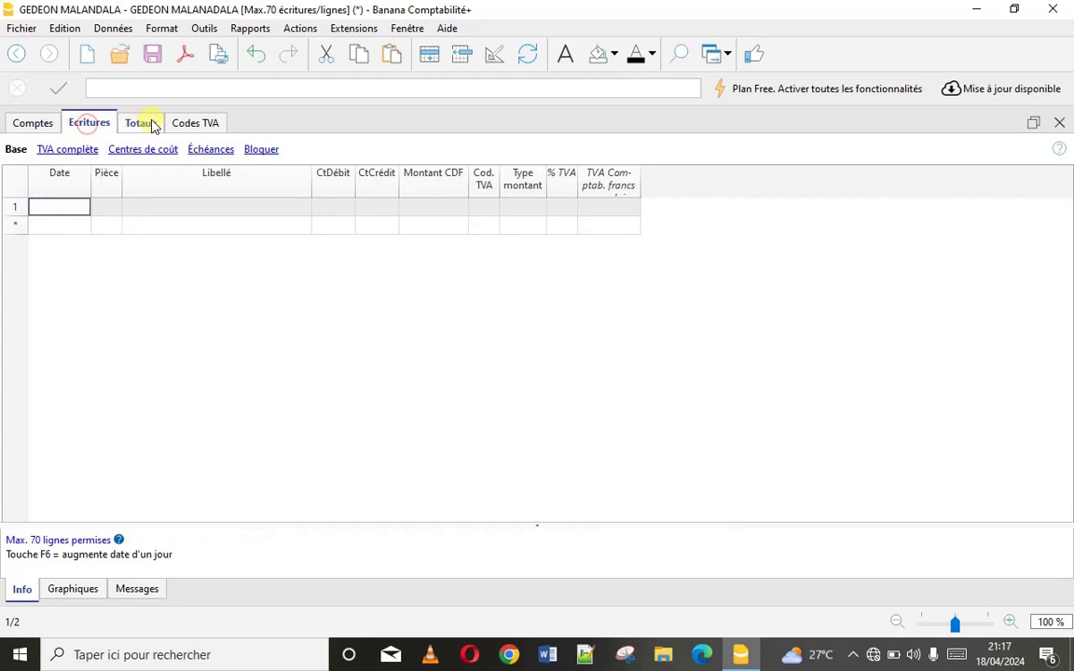
click(155, 124)
click(195, 122)
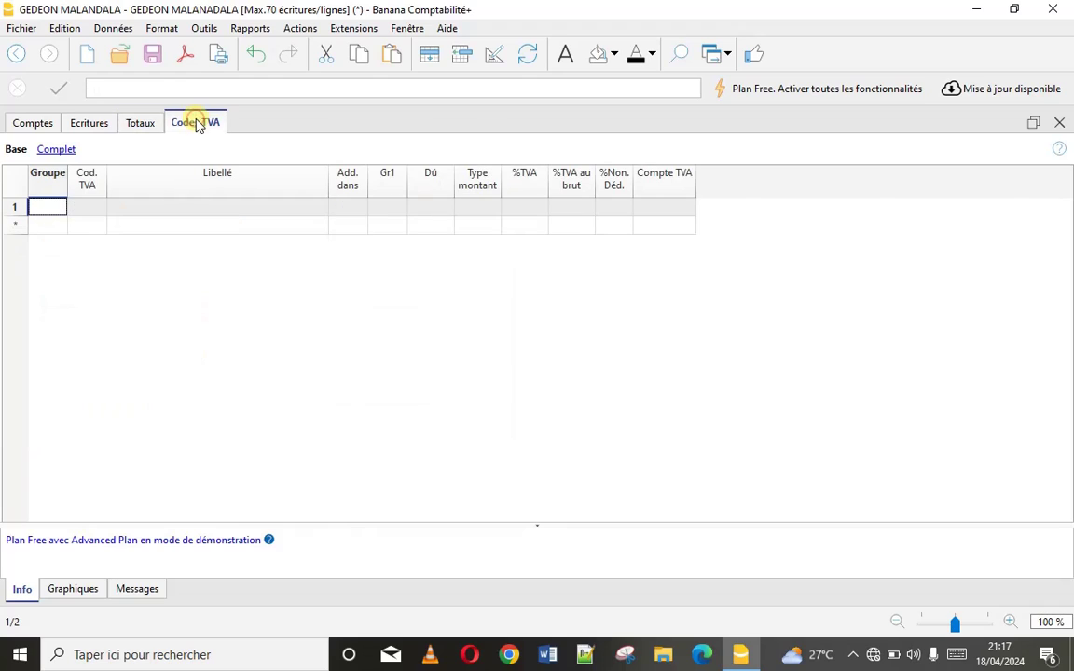
click(35, 130)
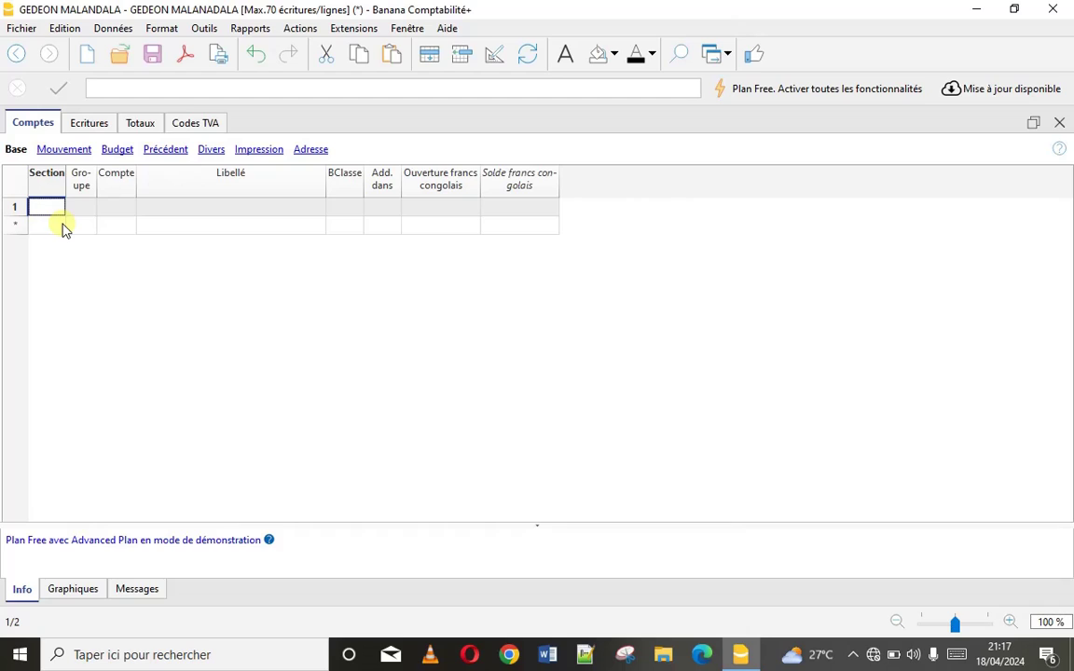
Make the first Comptes row a header (En-tête) section
double_click(49, 206)
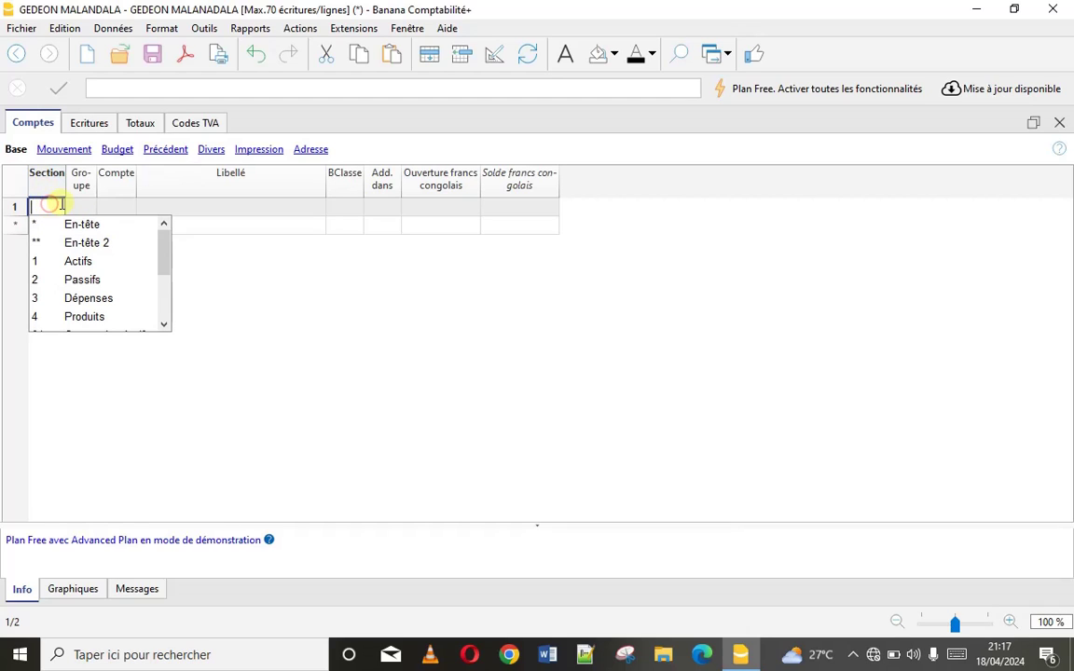
click(105, 204)
click(56, 207)
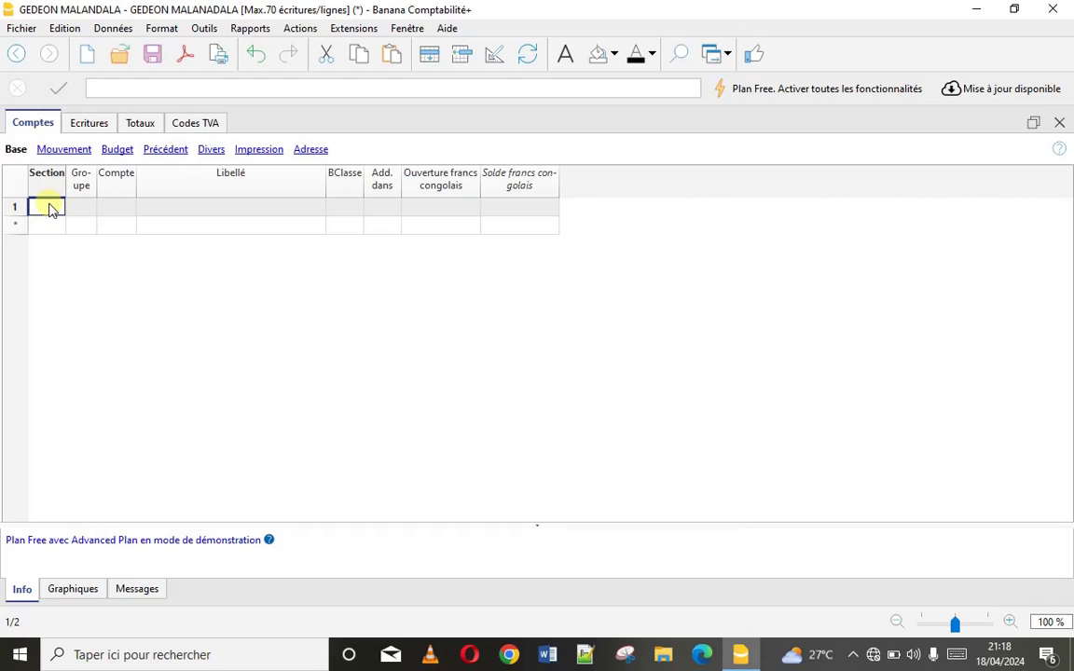
double_click(51, 208)
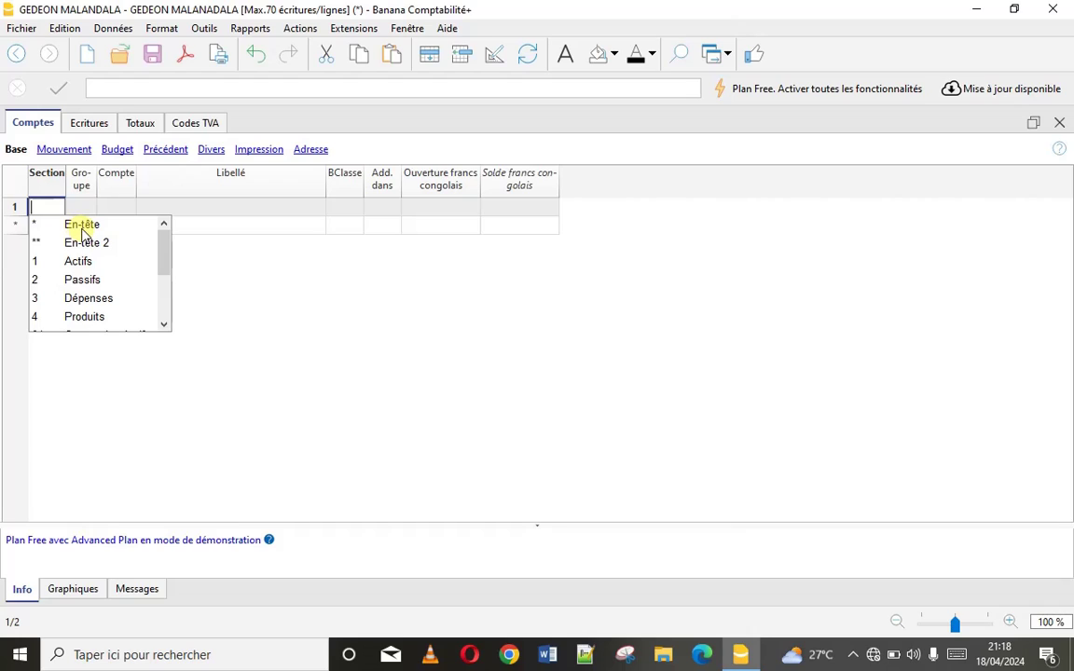
click(79, 226)
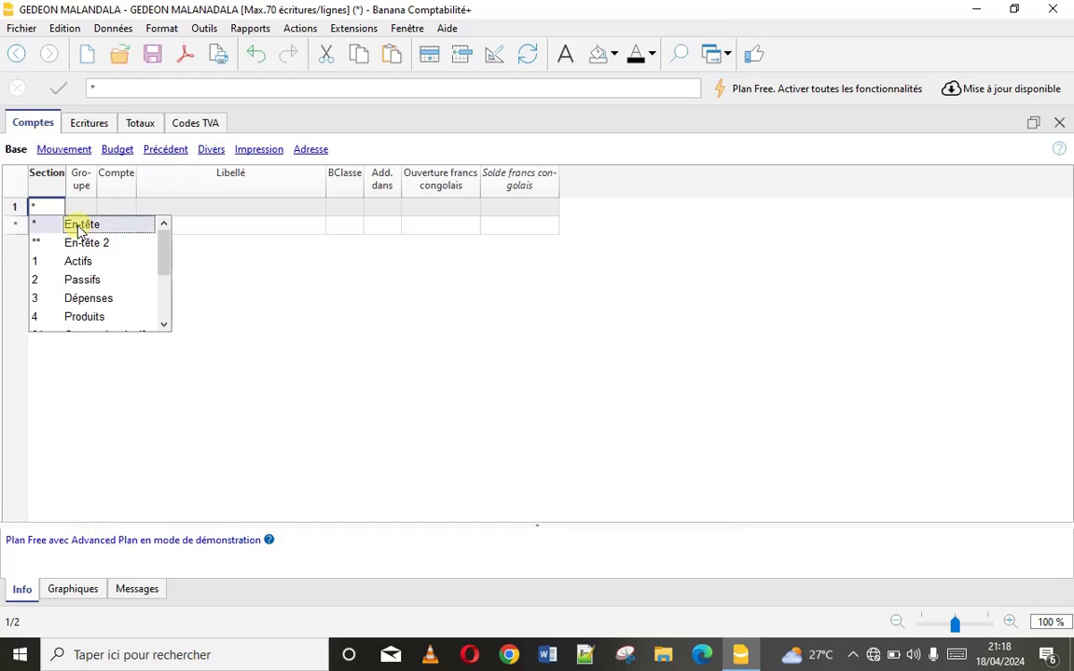
Label the header row BILAN and widen the Groupe column
click(213, 208)
text(bil)
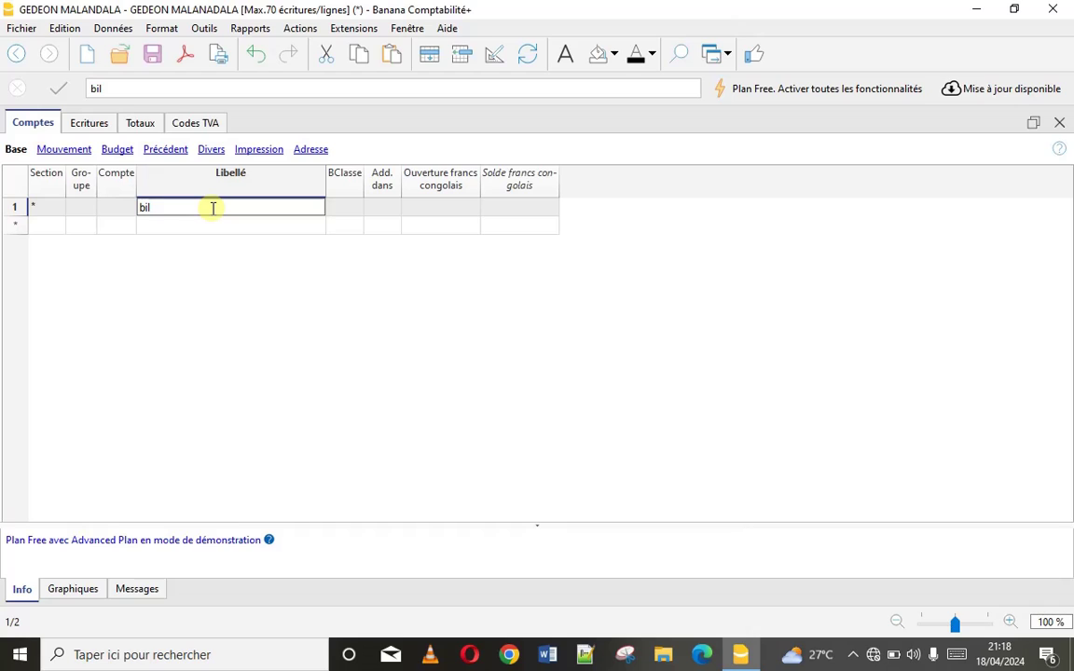
key(BackSpace)
key(BackSpace)
key(BackSpace)
text(BILAN)
click(162, 230)
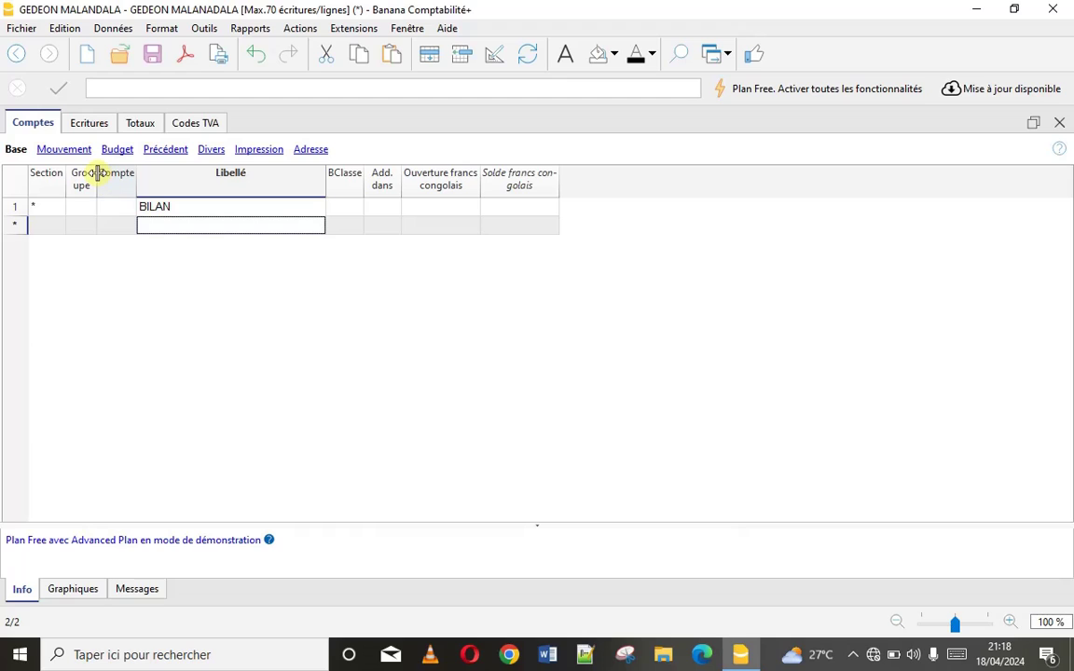
drag(97, 173, 121, 174)
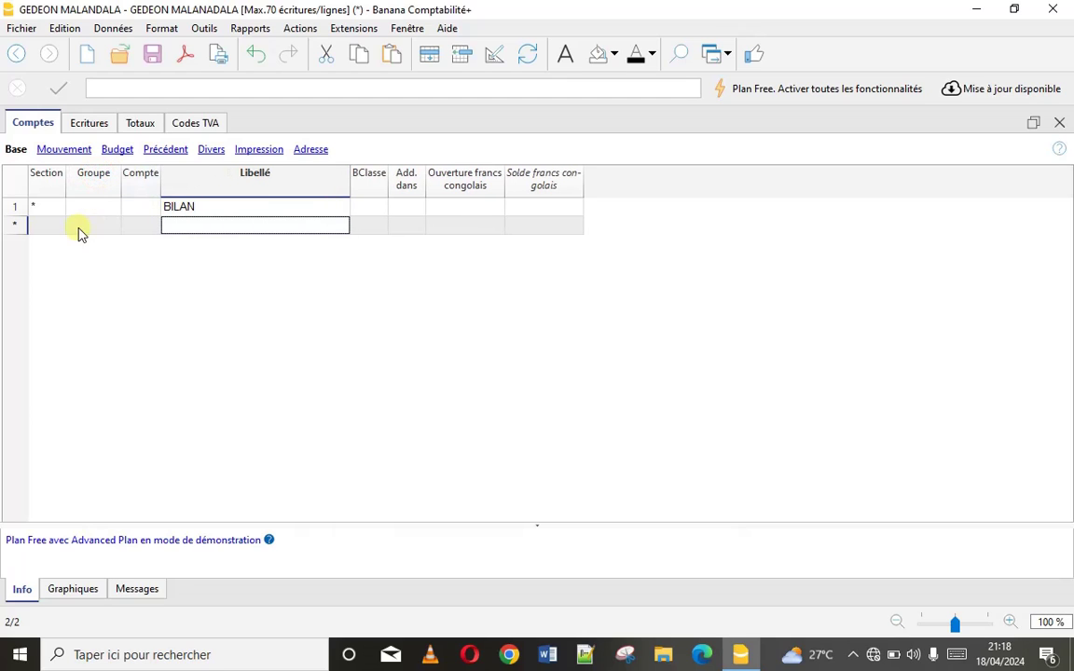
double_click(53, 231)
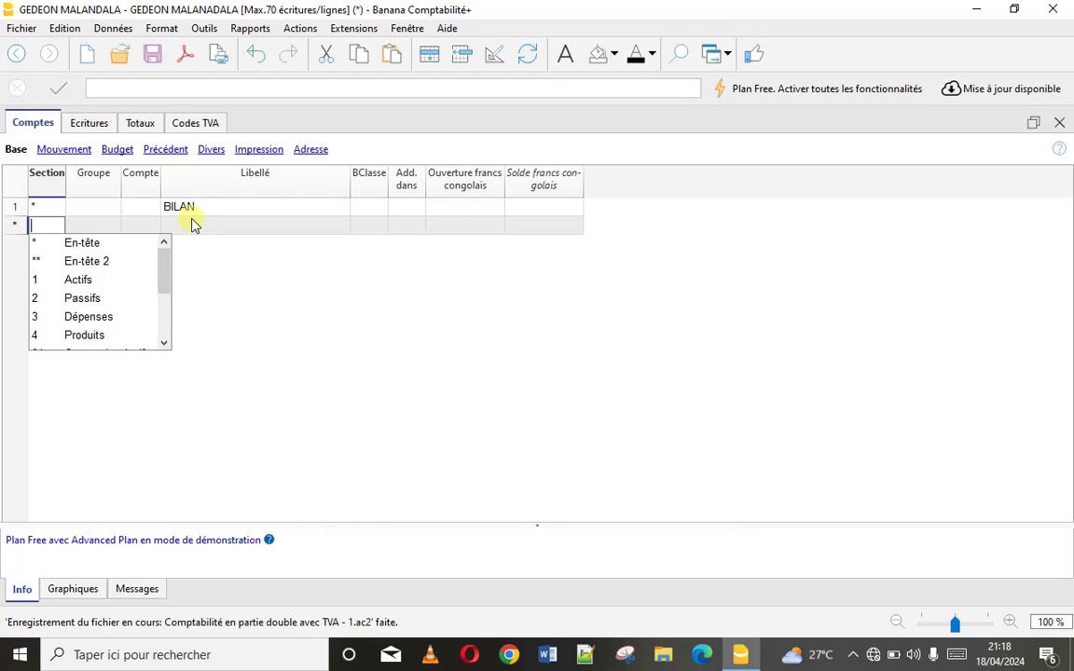
Set row 2's section to Actifs (1) and label it ACTIF
click(73, 283)
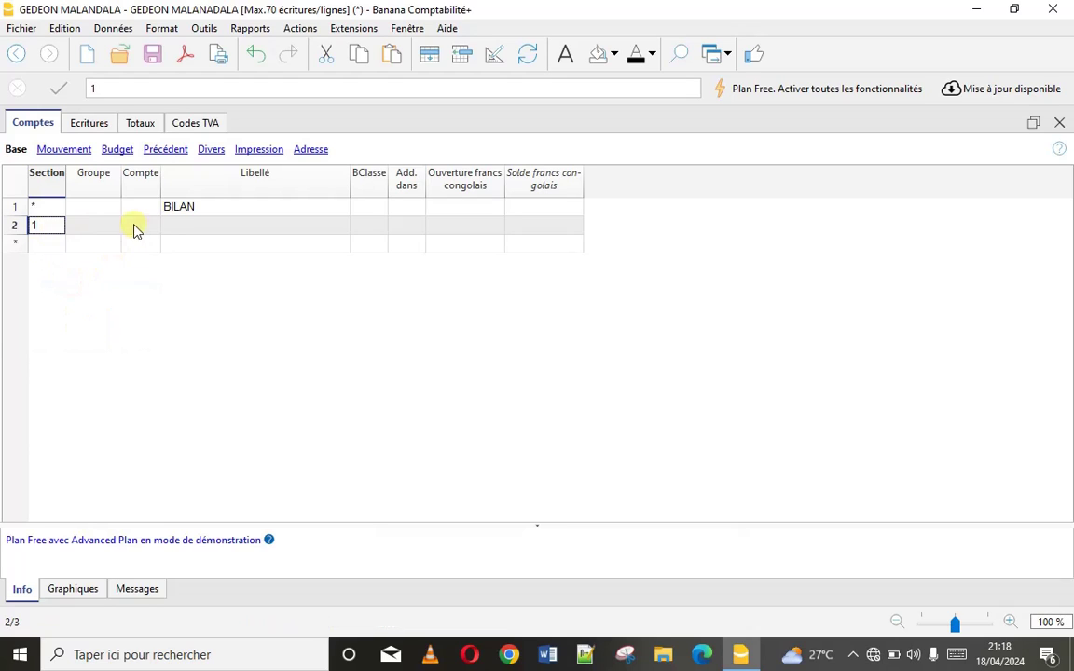
click(177, 227)
text(ACTIF)
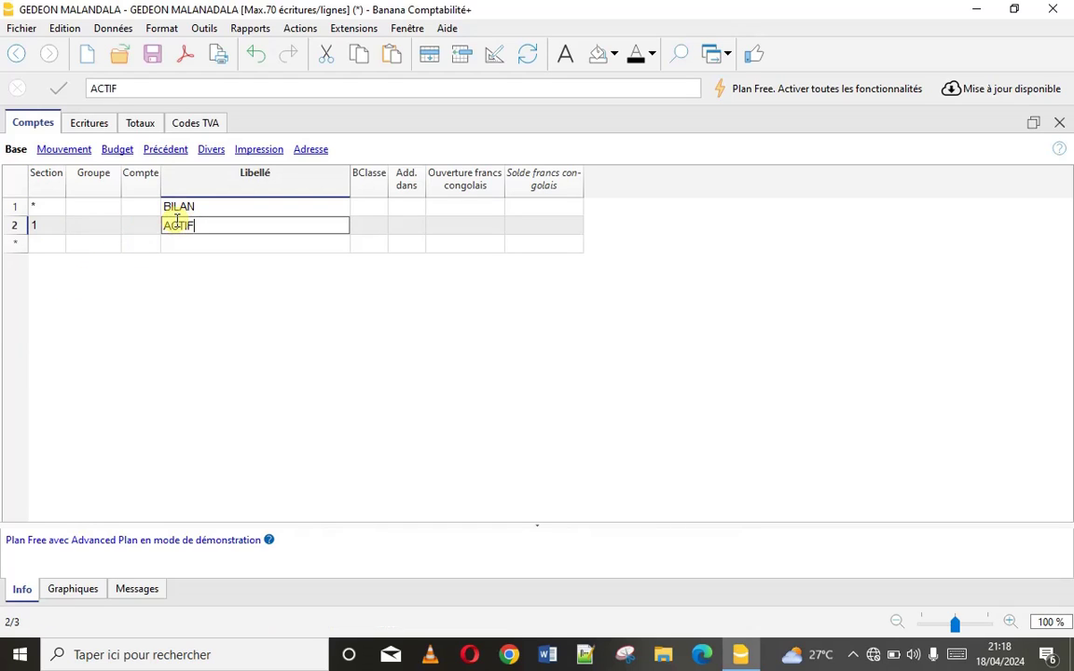
click(54, 244)
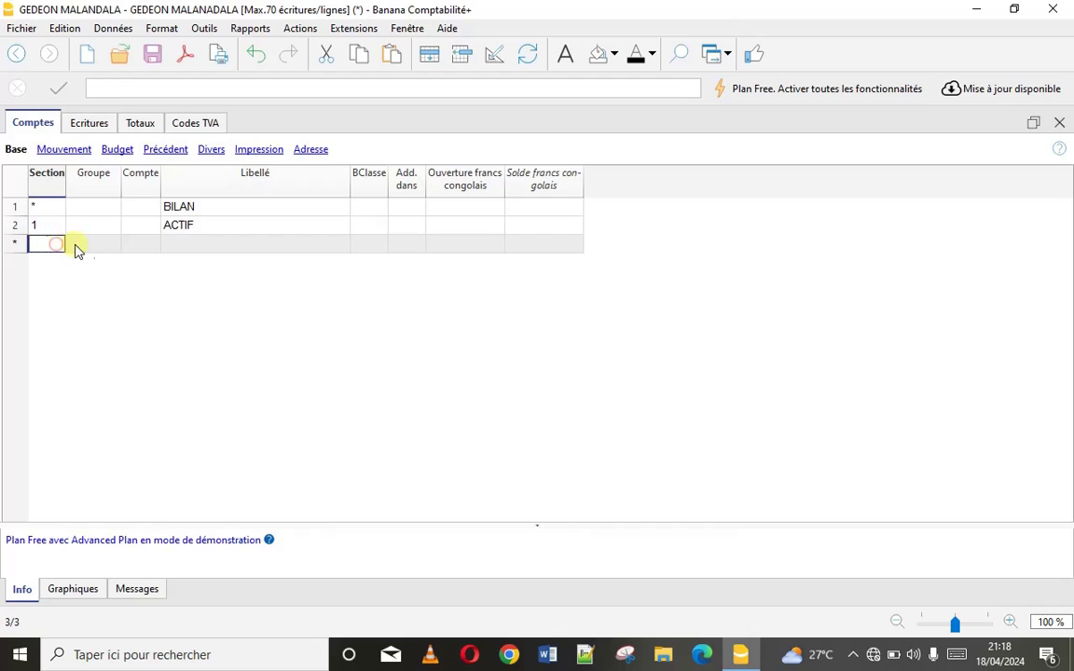
key(Tab)
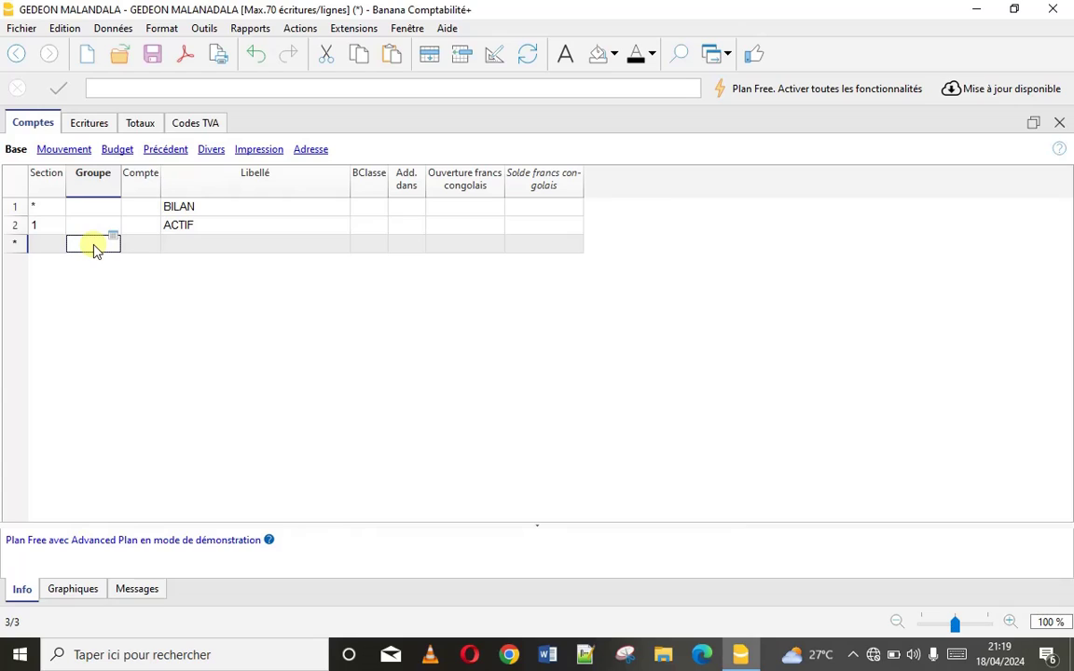
double_click(93, 246)
Add group row 411000 labelled with the first client's name
text(411000)
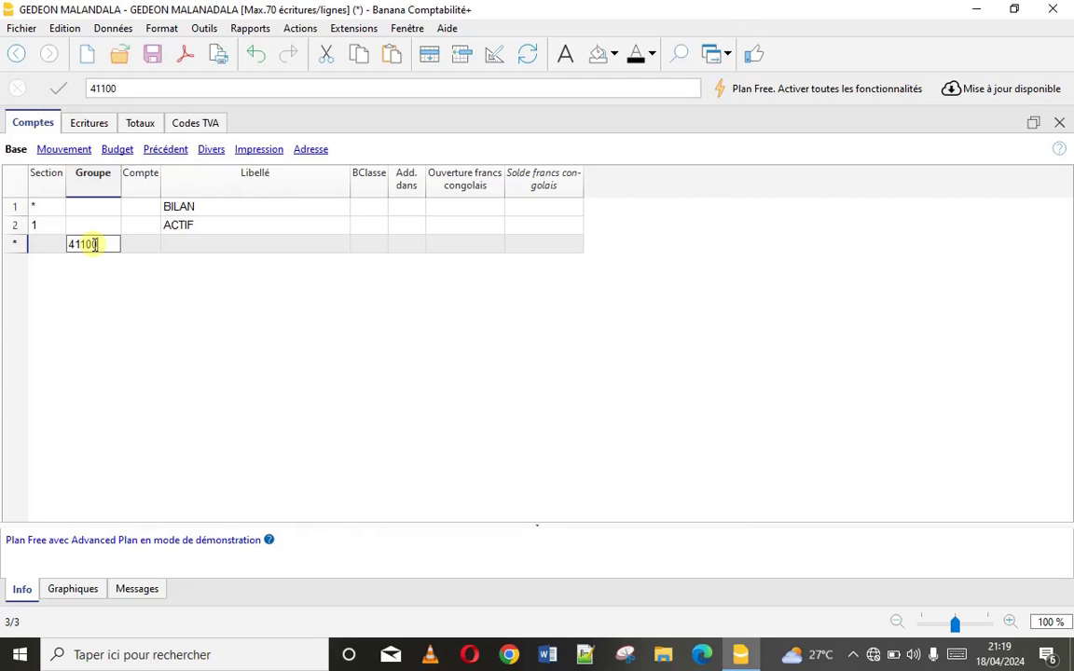
click(187, 245)
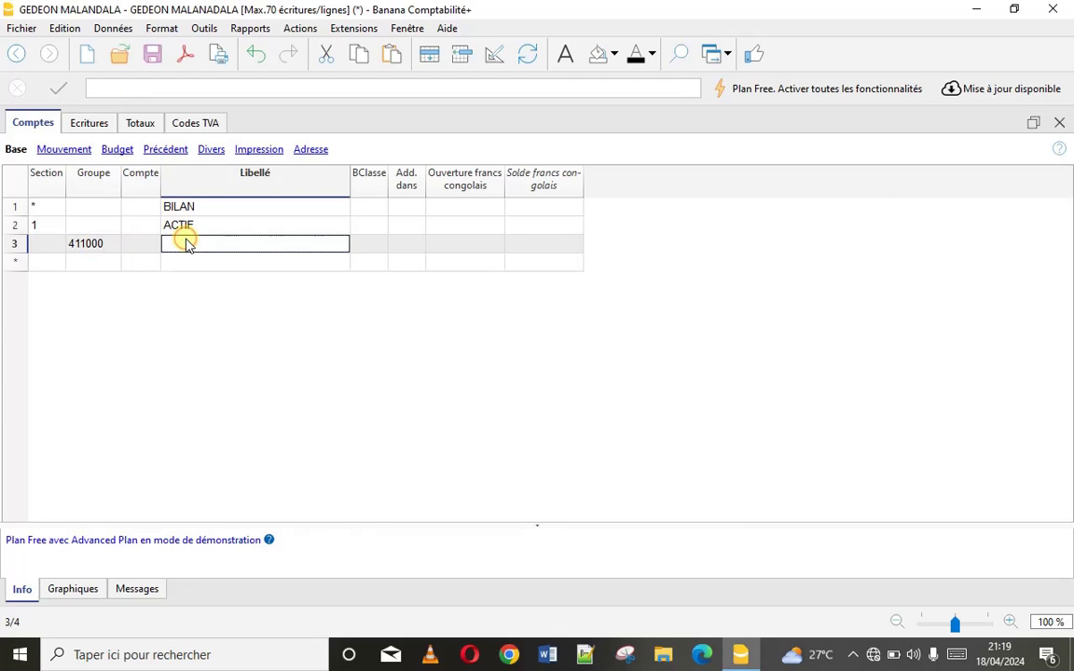
text(CLIENT )
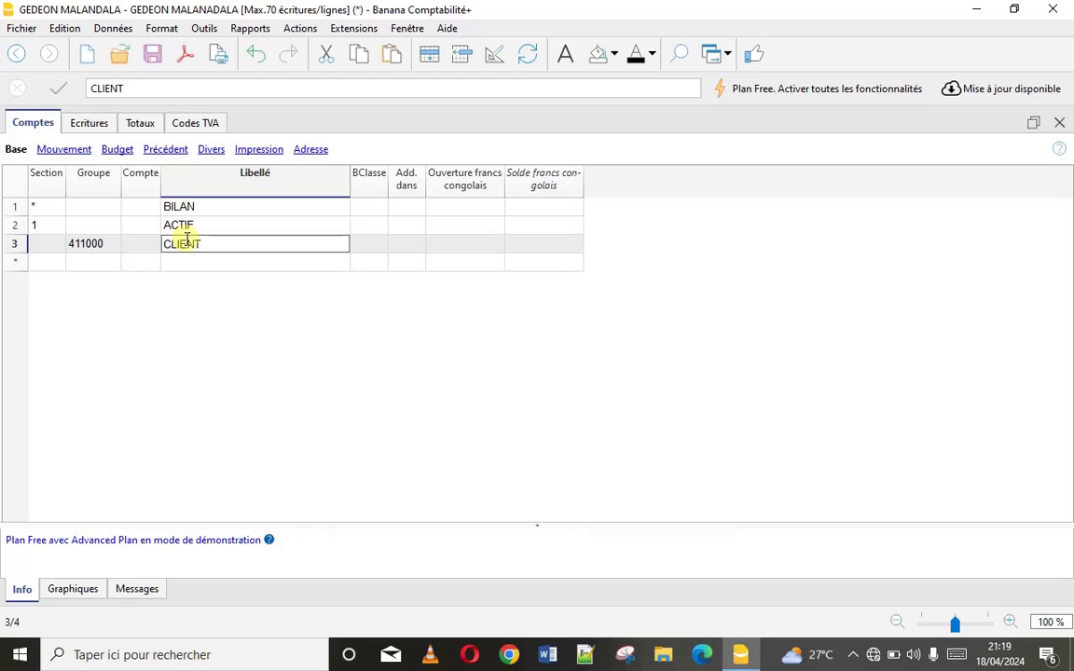
text(SERAPHIN)
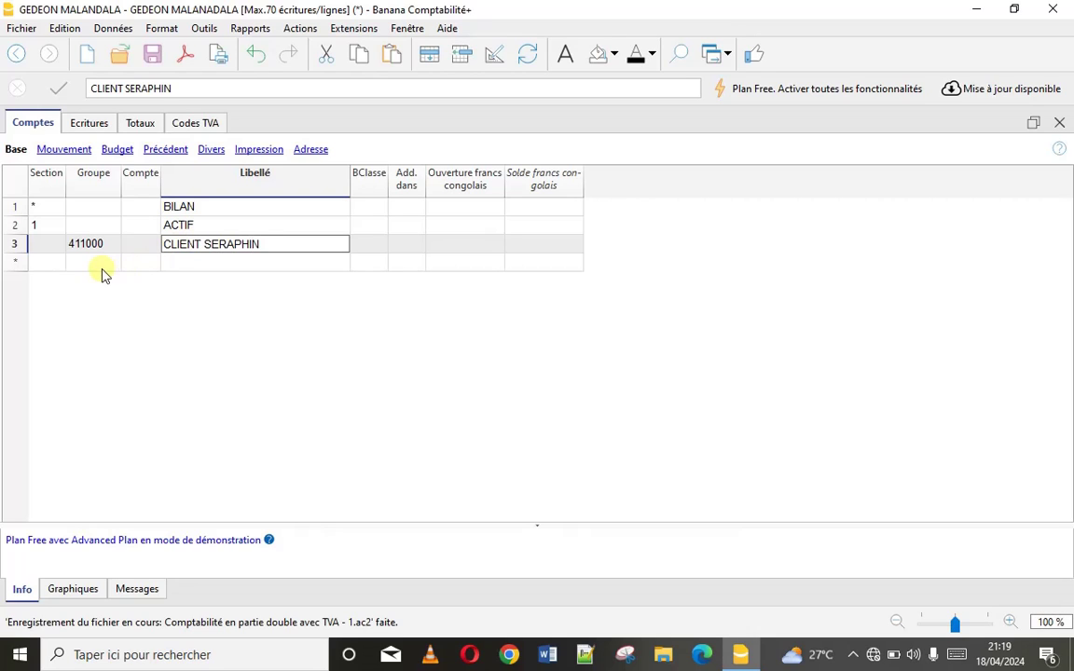
click(103, 264)
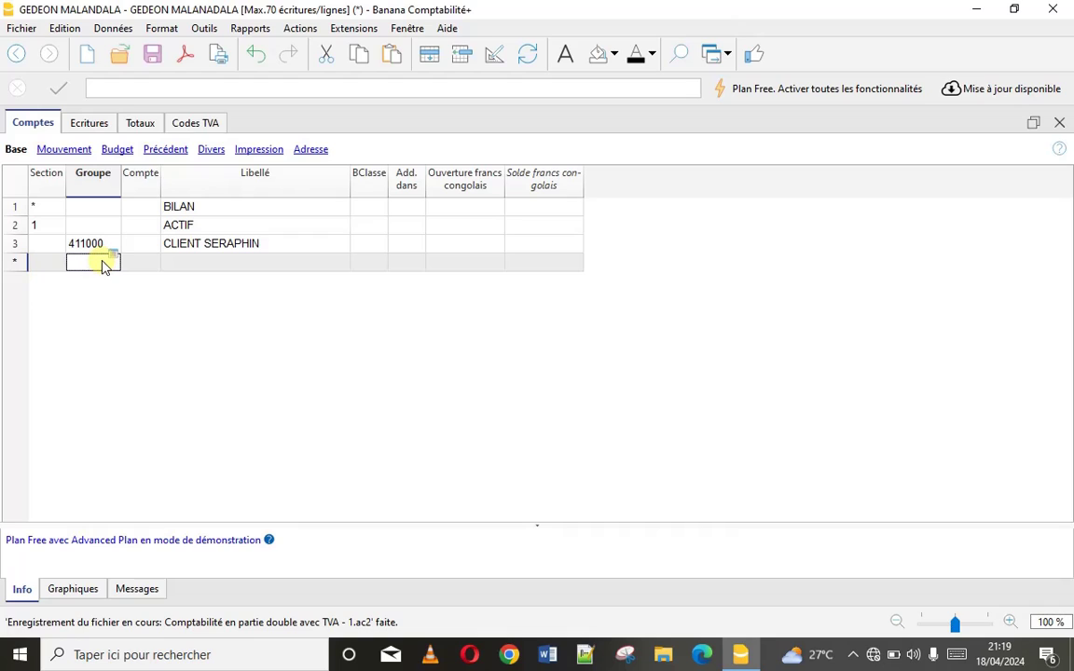
Add group row 411100 and trim the word CLIENT from row 3's label
text(411)
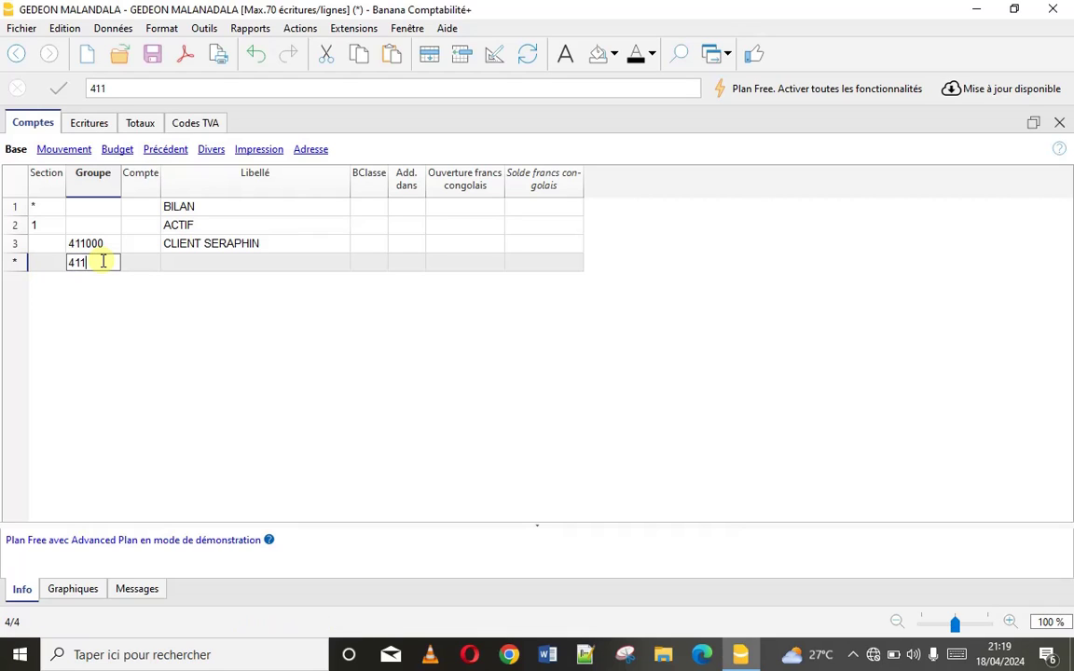
text(100)
click(197, 262)
text(CLIENT)
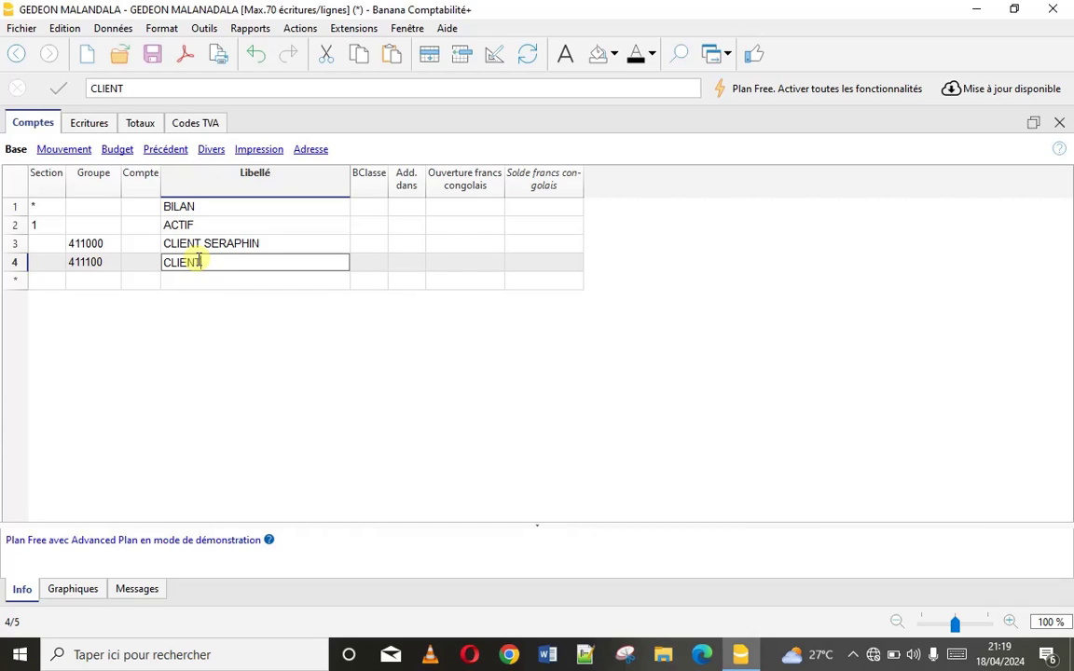
key(BackSpace)
key(BackSpace)
key(BackSpace)
key(BackSpace)
key(BackSpace)
key(BackSpace)
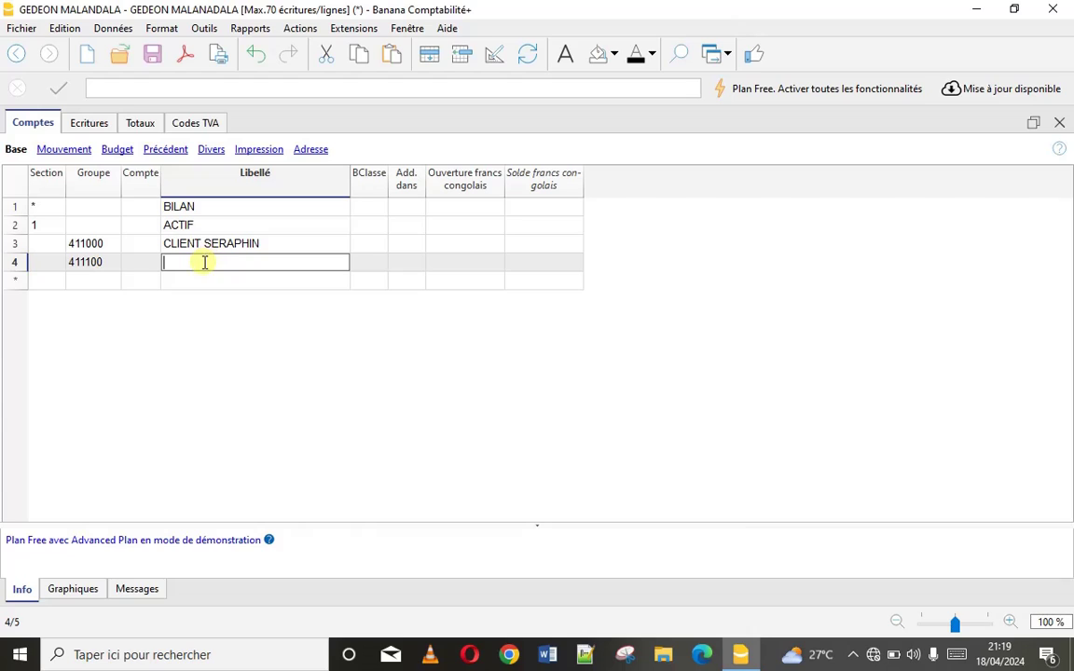
double_click(205, 244)
key(BackSpace)
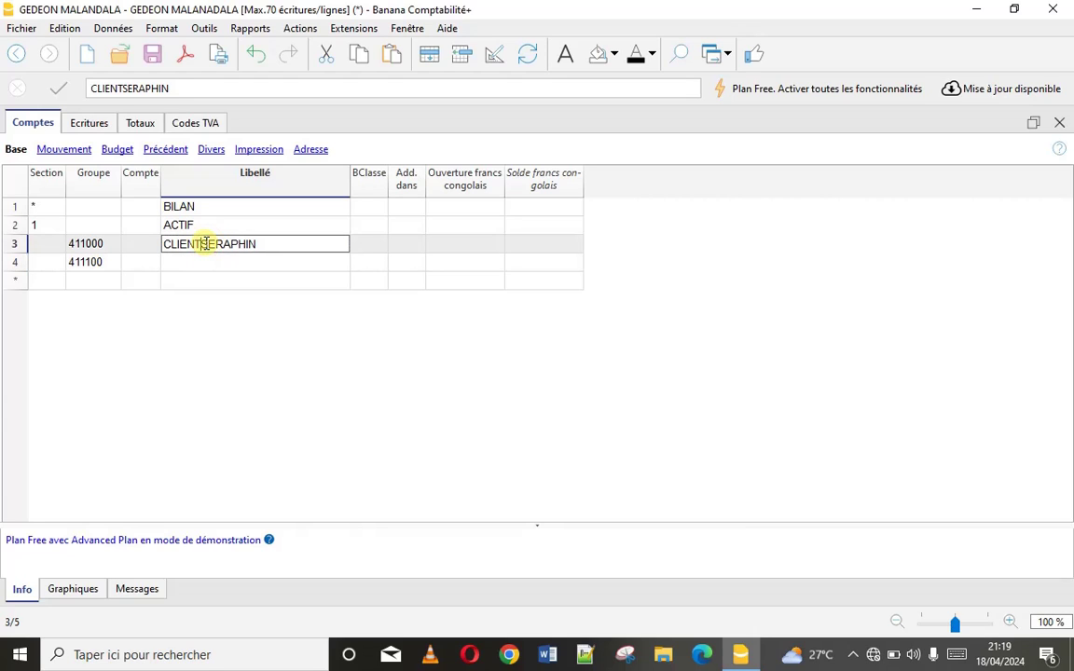
key(BackSpace)
key(BackSpace)
key(BackSpace)
key(BackSpace)
key(BackSpace)
key(BackSpace)
click(184, 264)
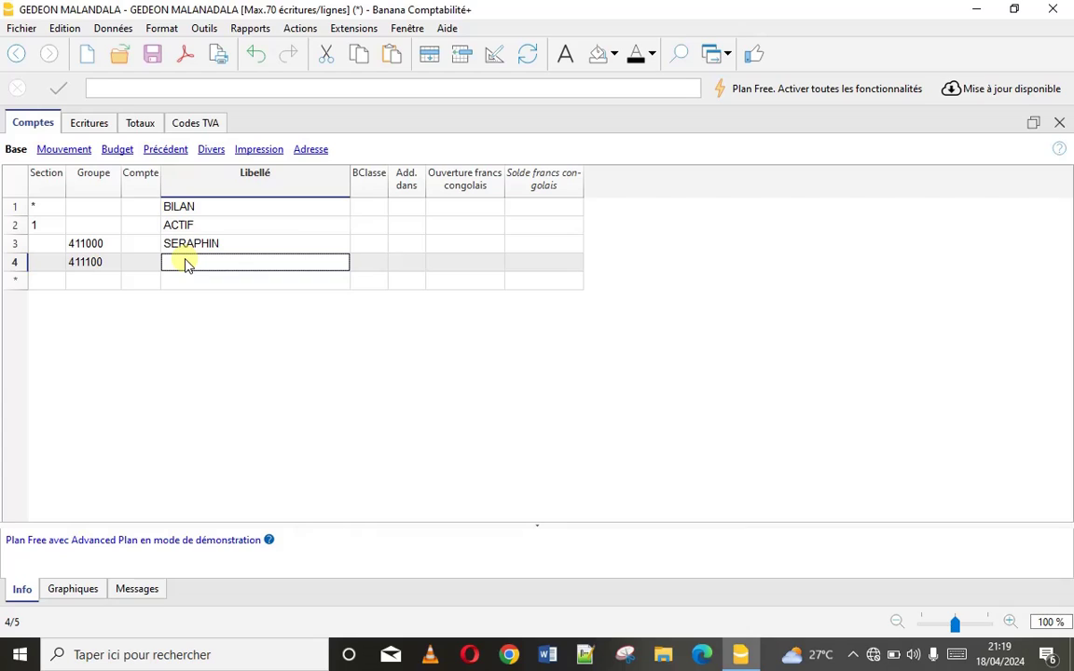
Label row 411100 with the second client's first name
text(MATTH)
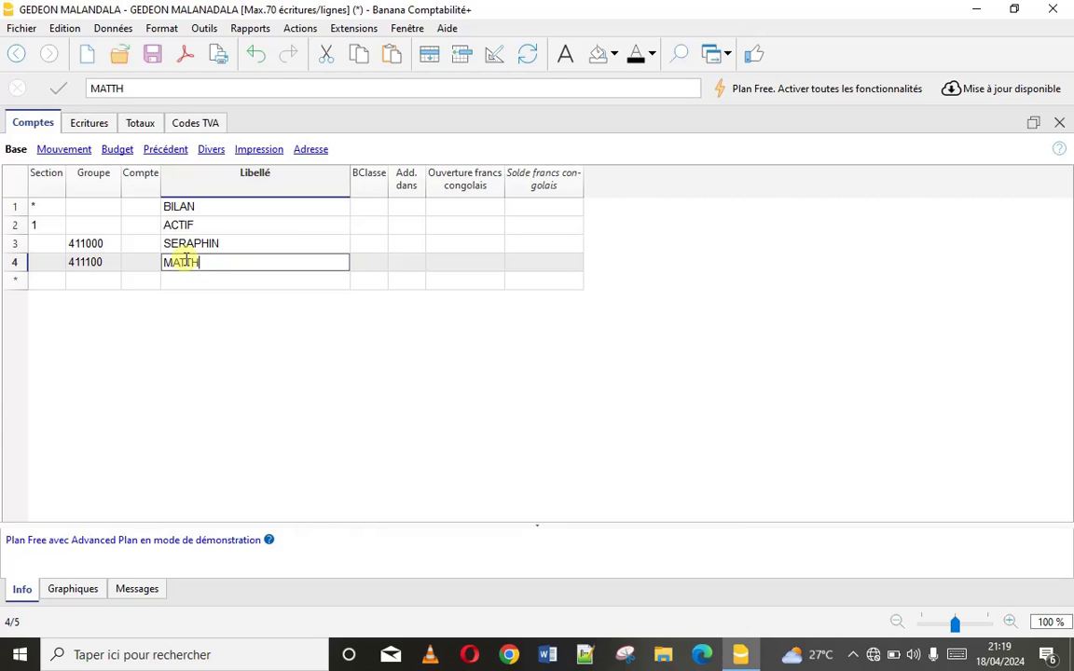
key(BackSpace)
key(BackSpace)
text(THIEU)
click(78, 278)
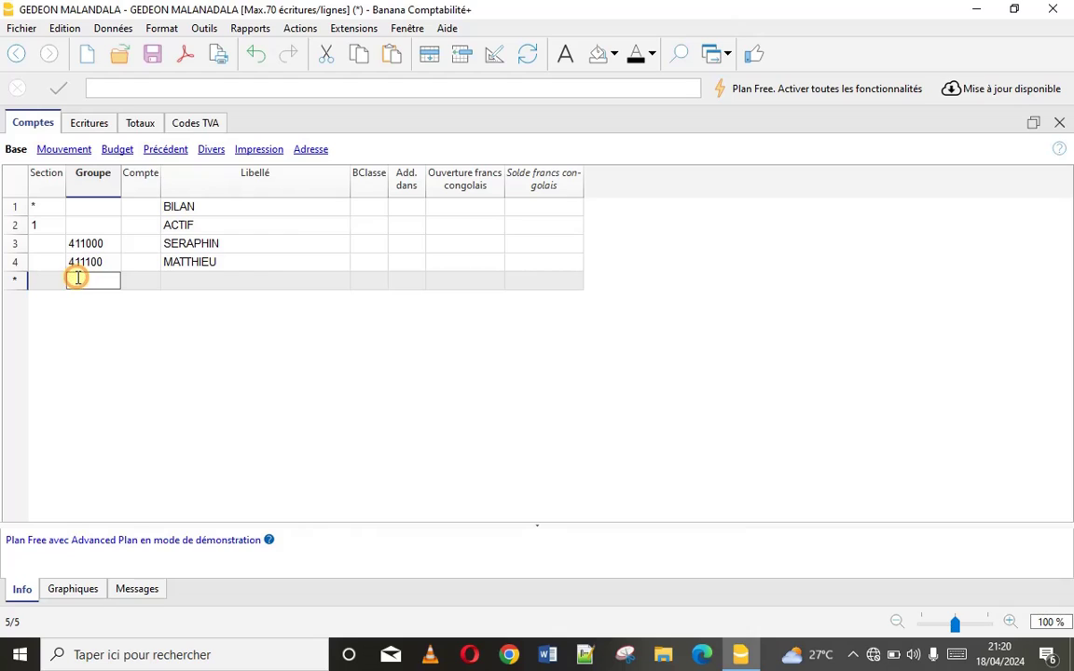
Add group row 411110 labelled with the third client's first name
text(411110)
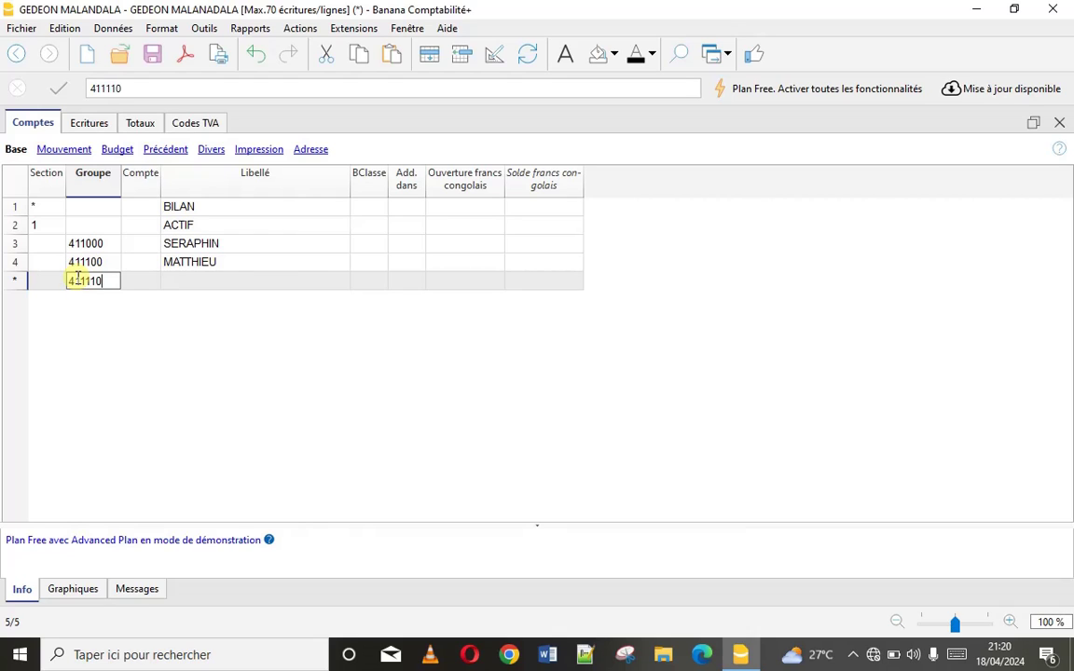
click(180, 283)
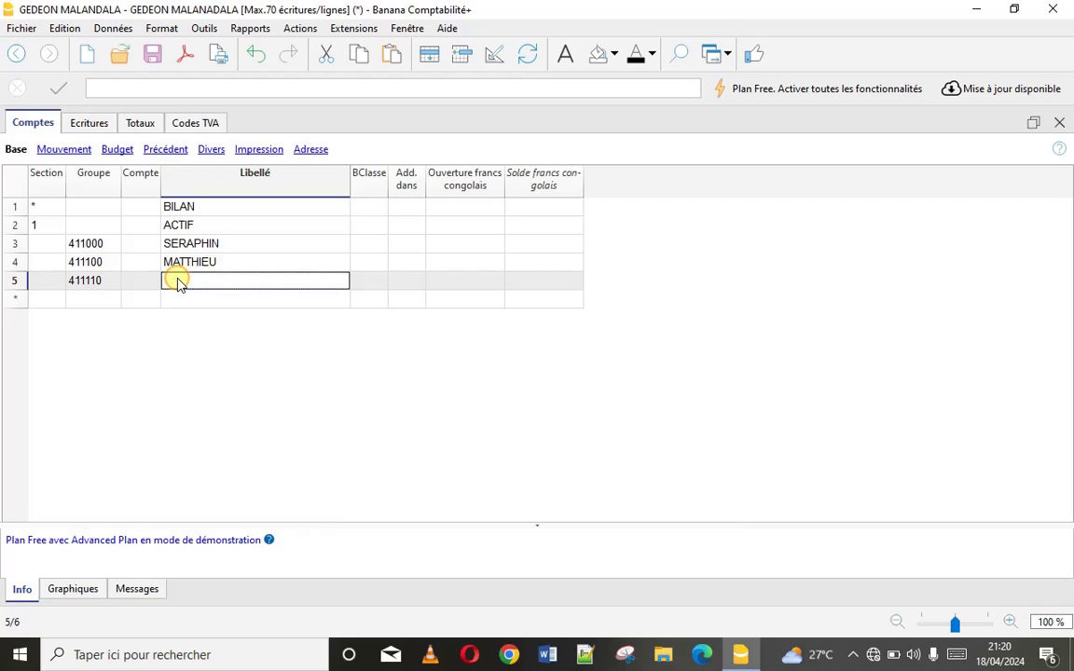
text(GEDE)
key(BackSpace)
key(BackSpace)
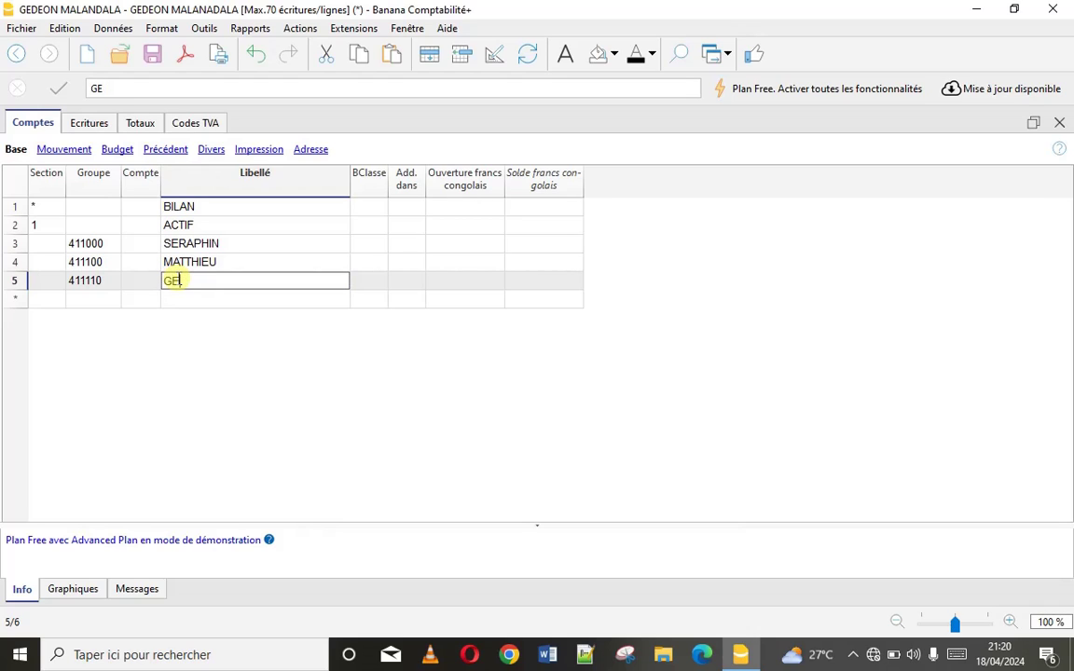
text(E)
key(BackSpace)
text(DEON)
click(91, 300)
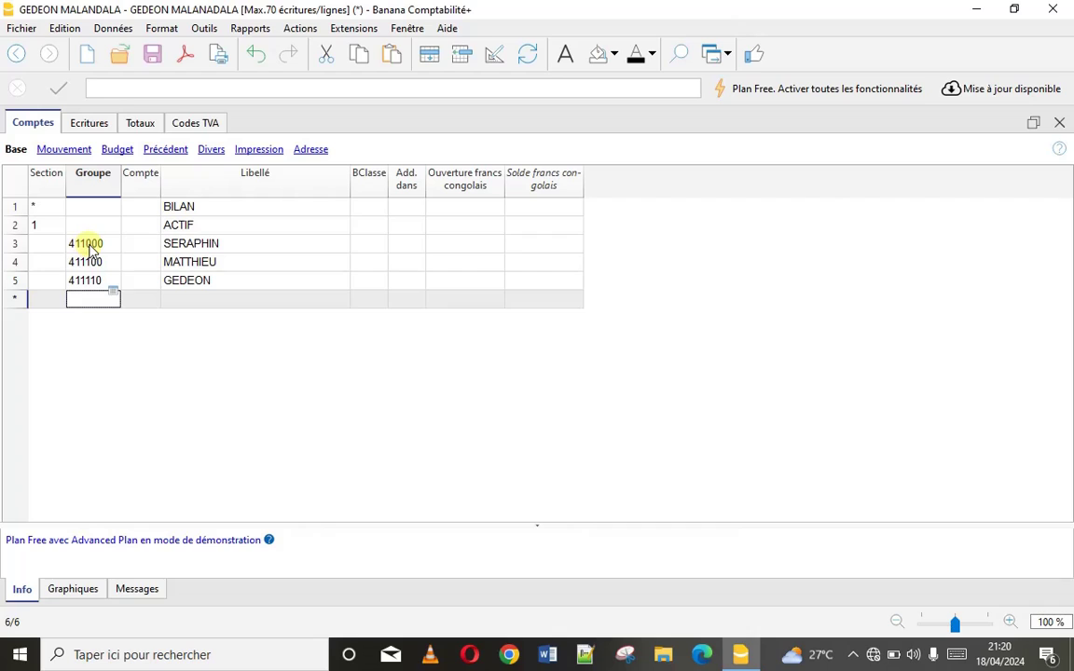
Move 411000, 411100 and 411110 from the Groupe column into the Compte column
drag(93, 245, 96, 282)
key(ctrl+c)
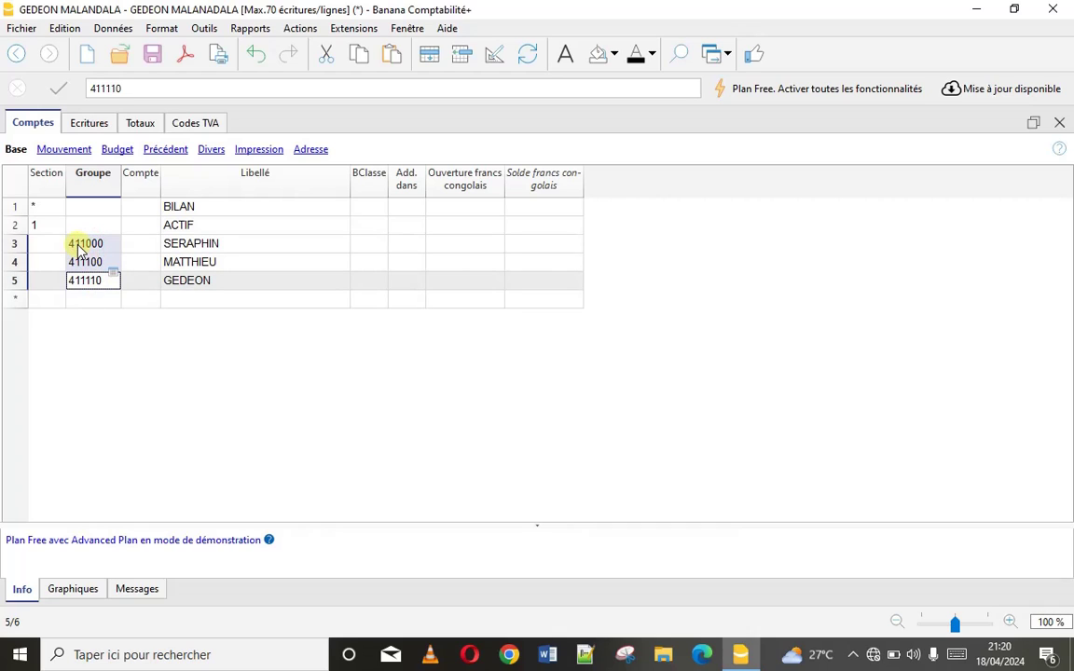
key(Delete)
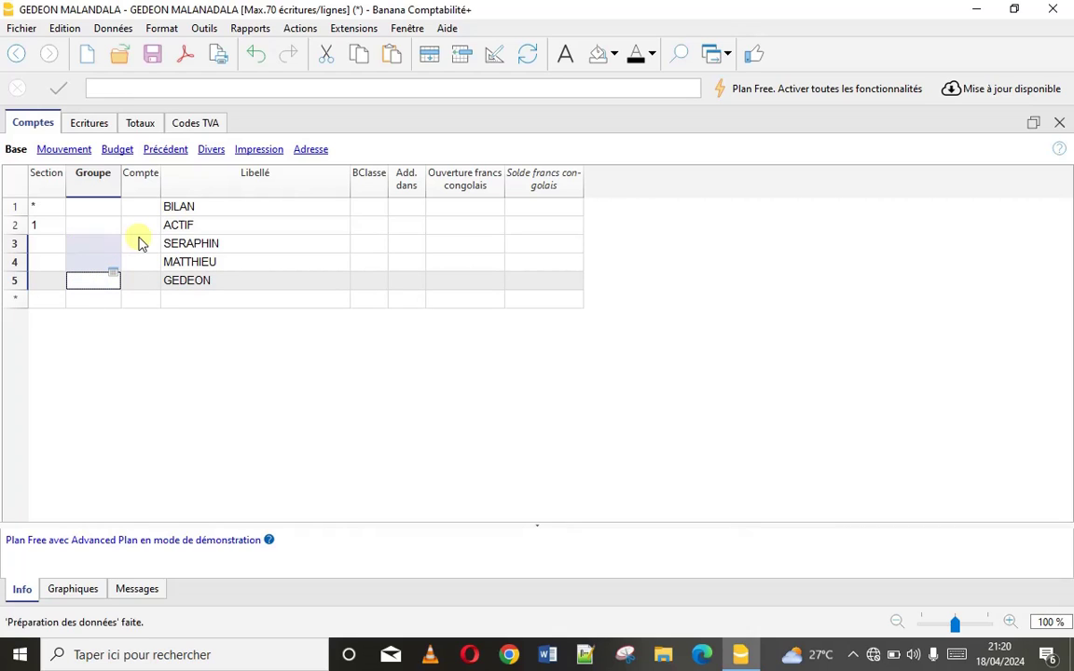
click(140, 244)
key(ctrl+v)
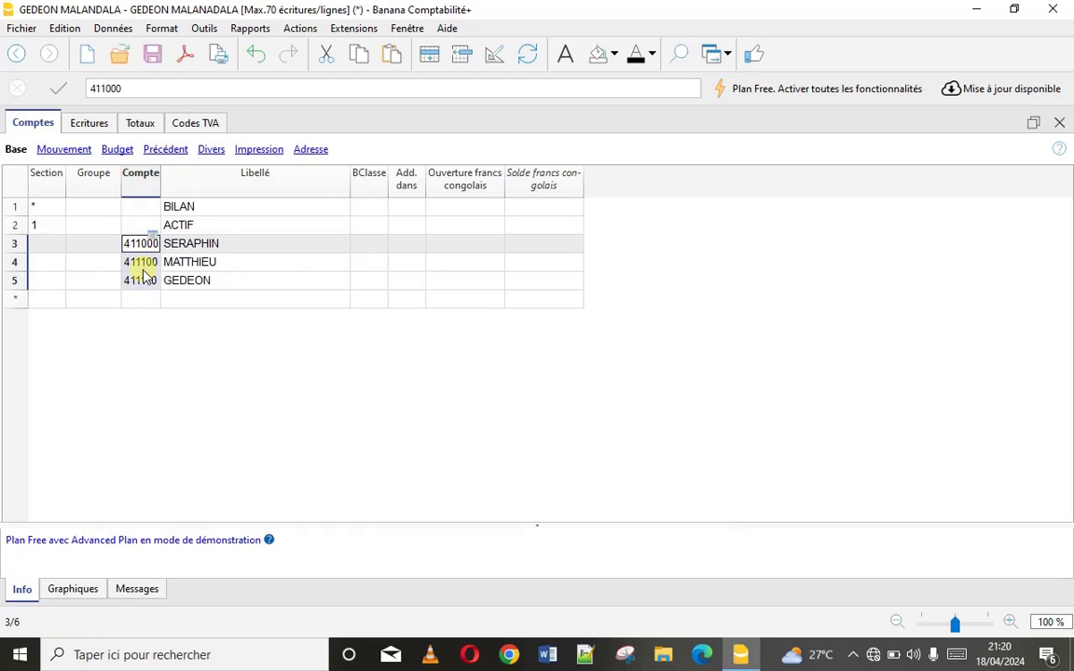
Enter group code AA in the new row beneath the client accounts
click(92, 299)
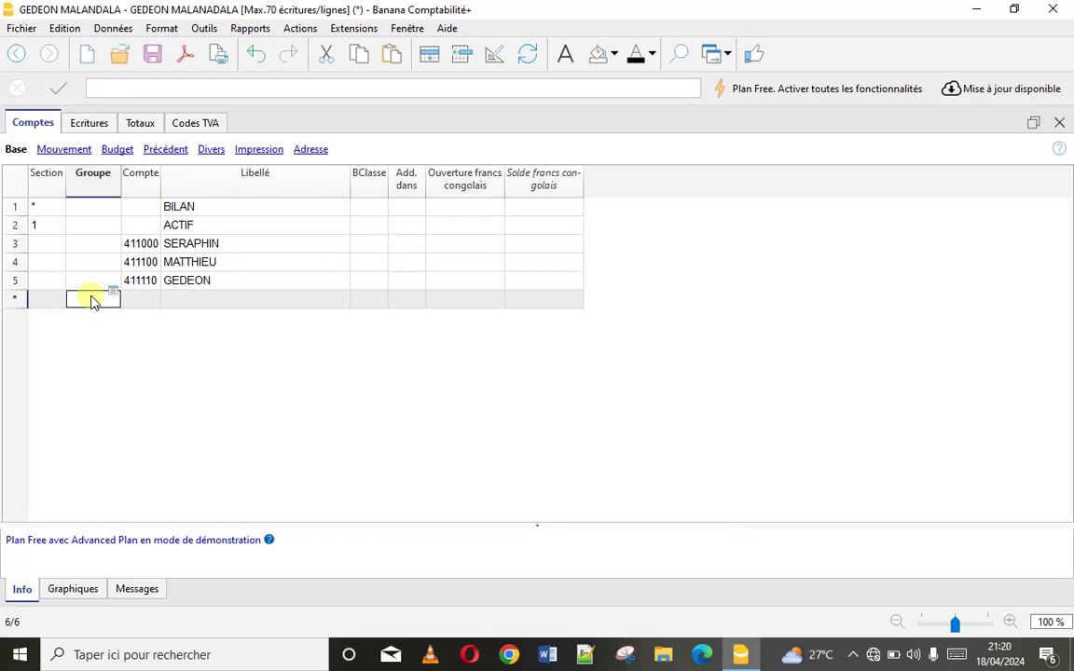
text(1)
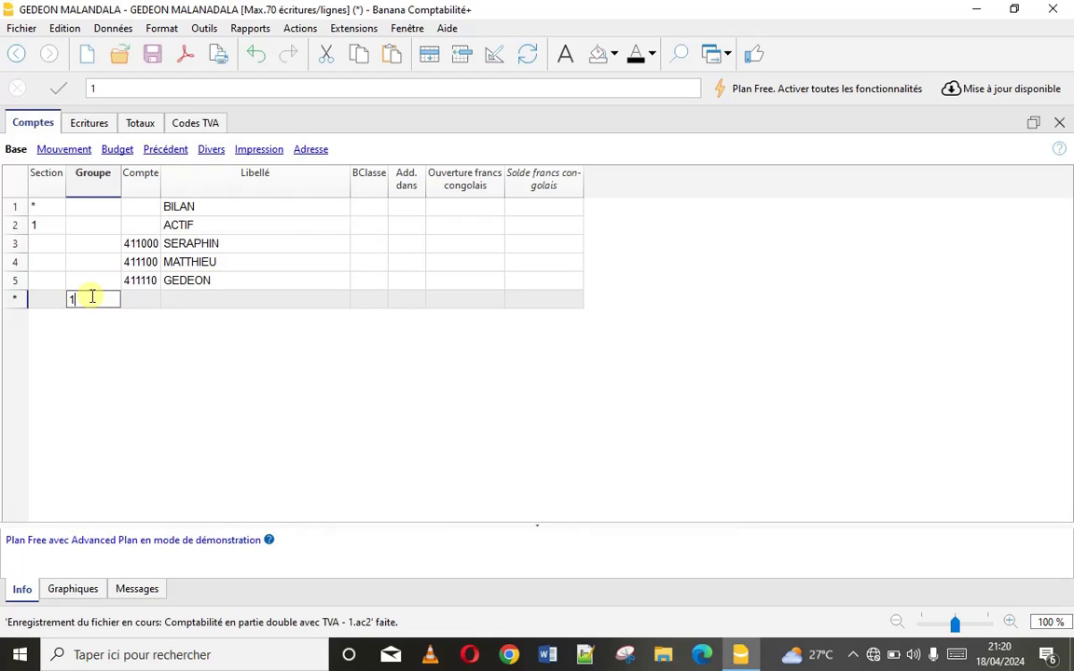
text(QQ)
key(BackSpace)
key(BackSpace)
text(q)
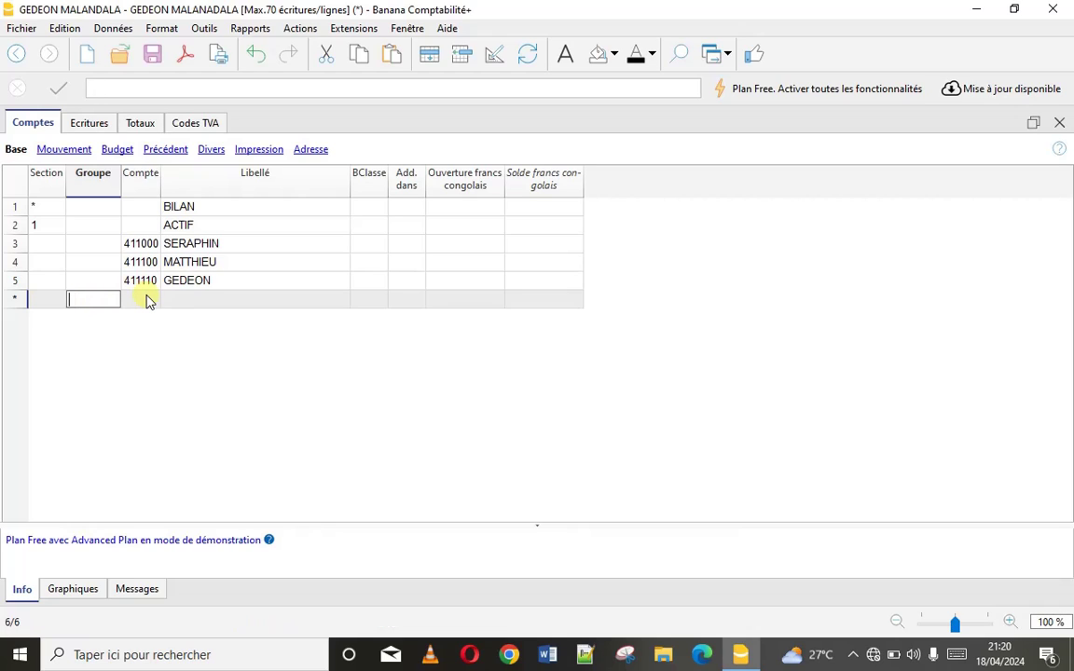
text(AA)
Give the three client accounts BClasse 1 Total Actifs
click(369, 243)
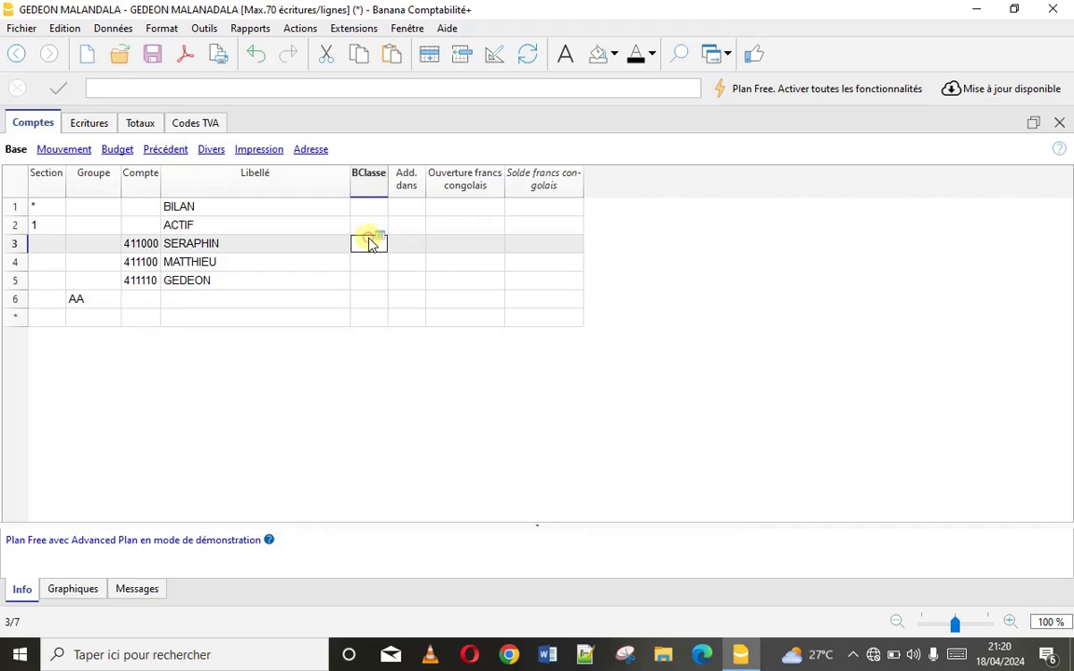
click(370, 240)
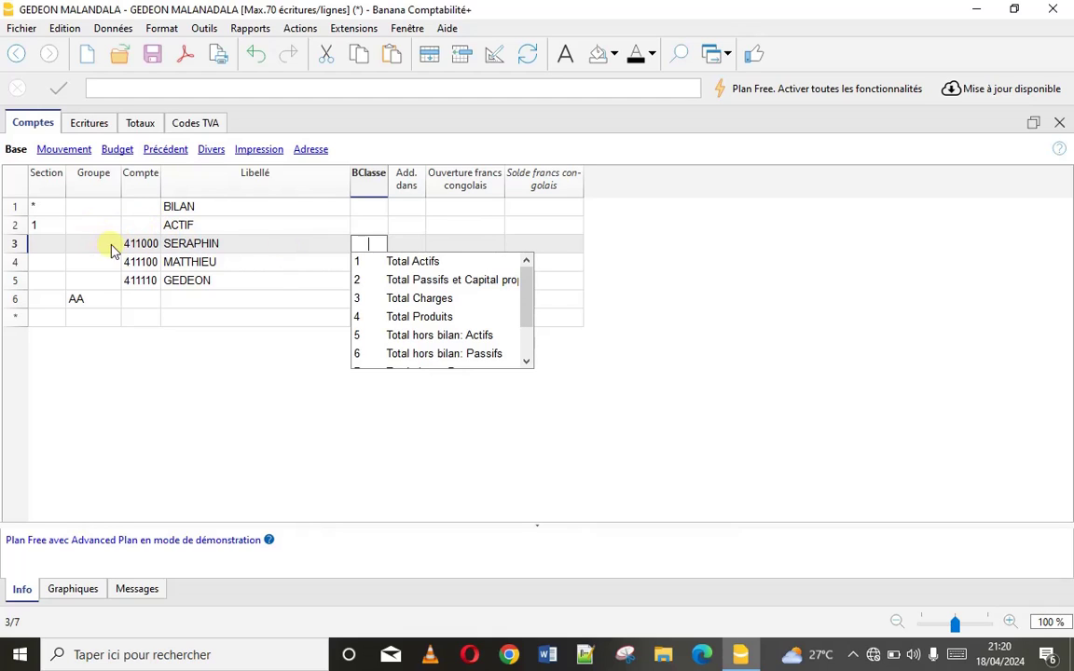
click(403, 265)
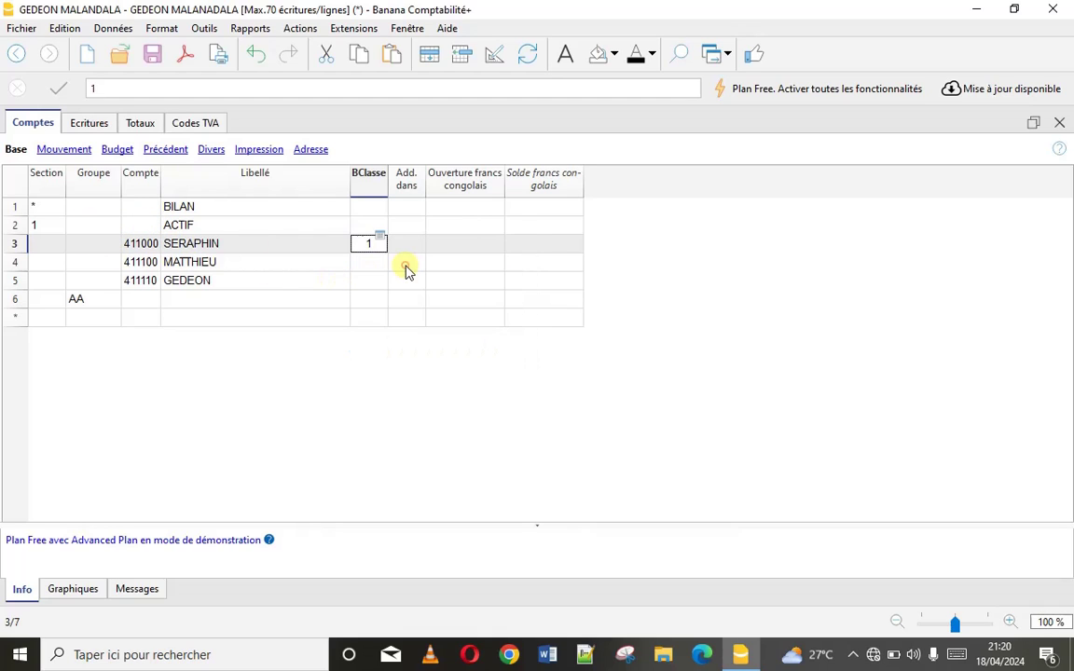
double_click(355, 264)
click(399, 280)
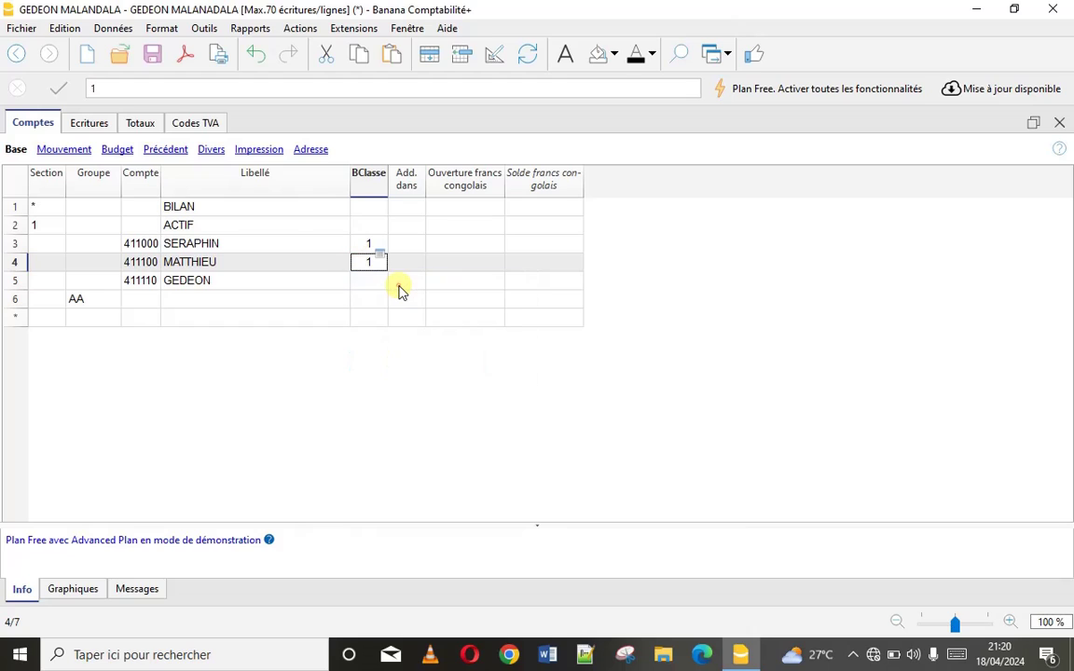
double_click(372, 279)
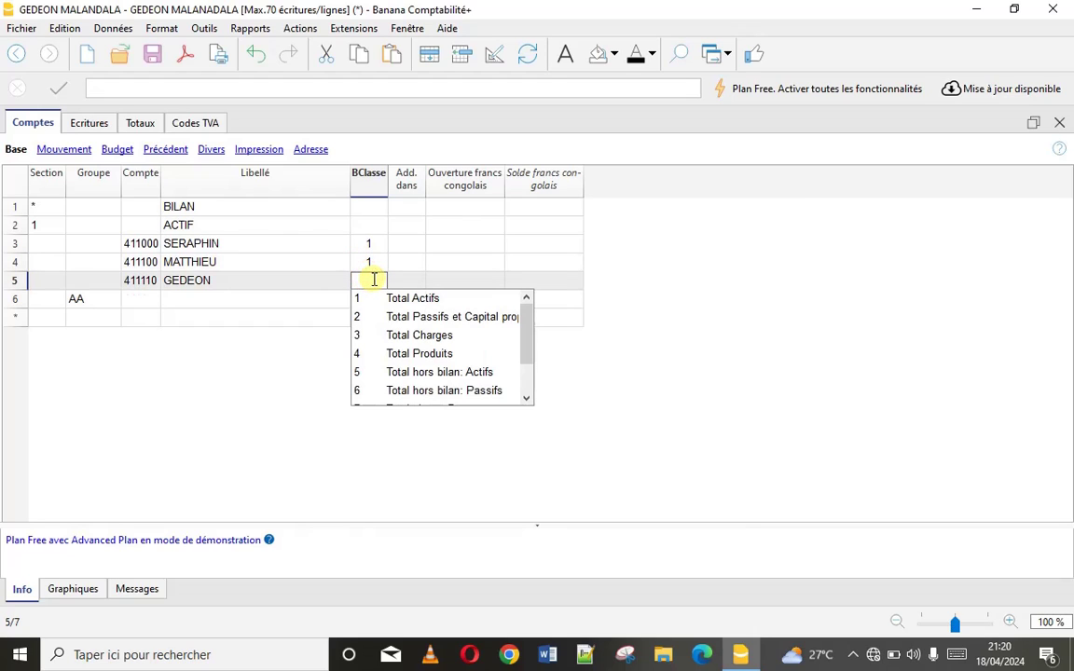
click(399, 299)
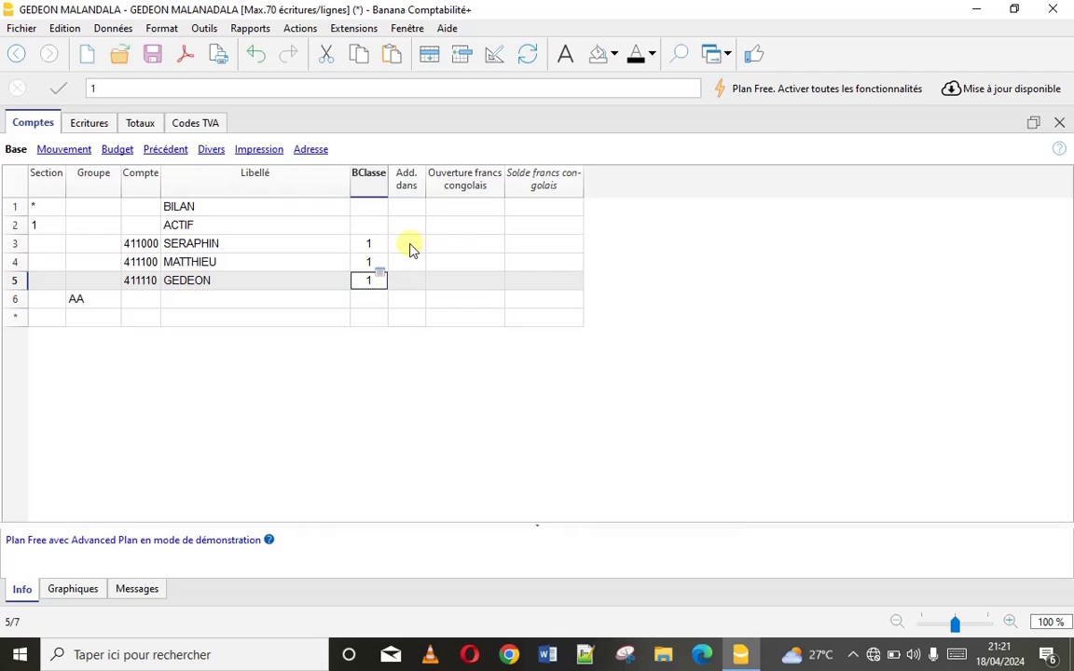
Make all three client accounts total into group AA, then start a new row below
click(410, 247)
click(410, 247)
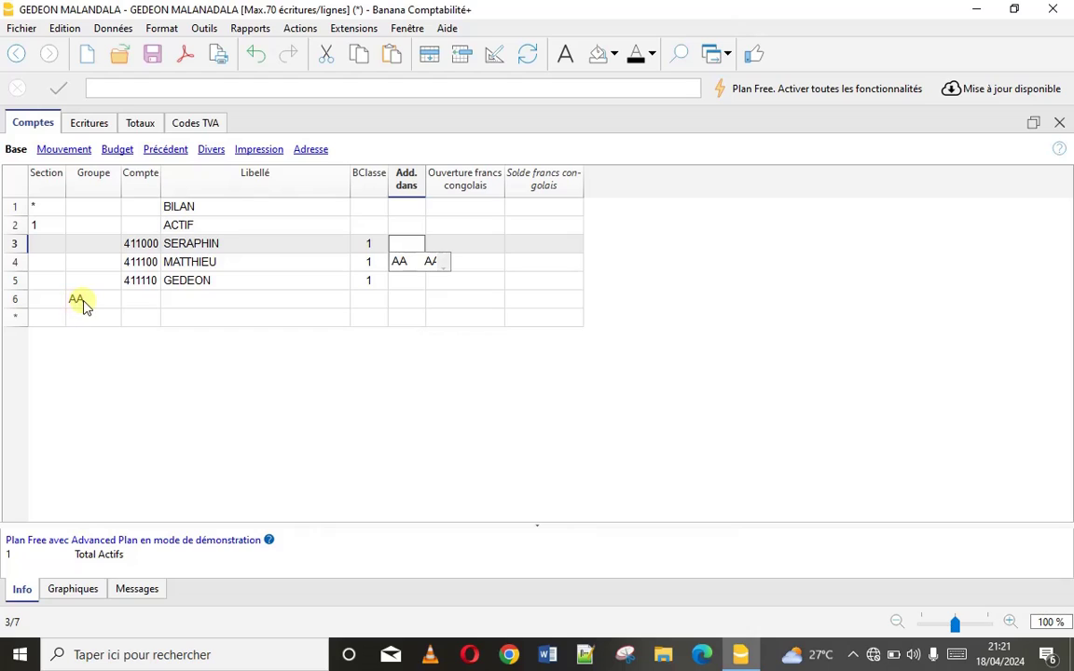
click(398, 266)
click(398, 264)
click(398, 264)
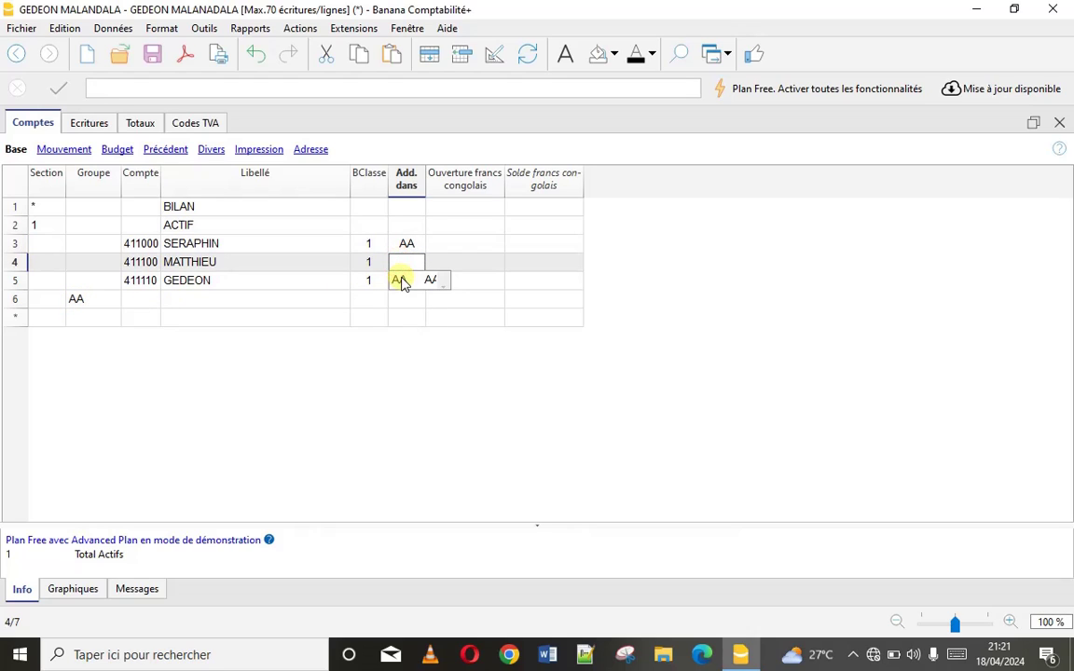
click(401, 281)
click(407, 277)
click(406, 277)
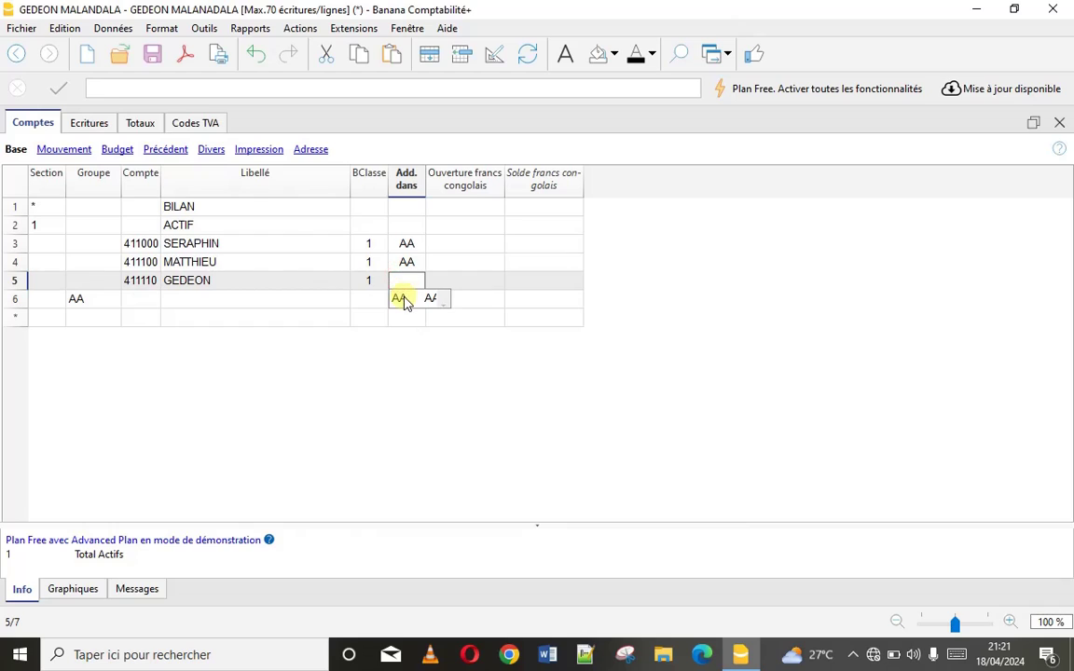
click(399, 298)
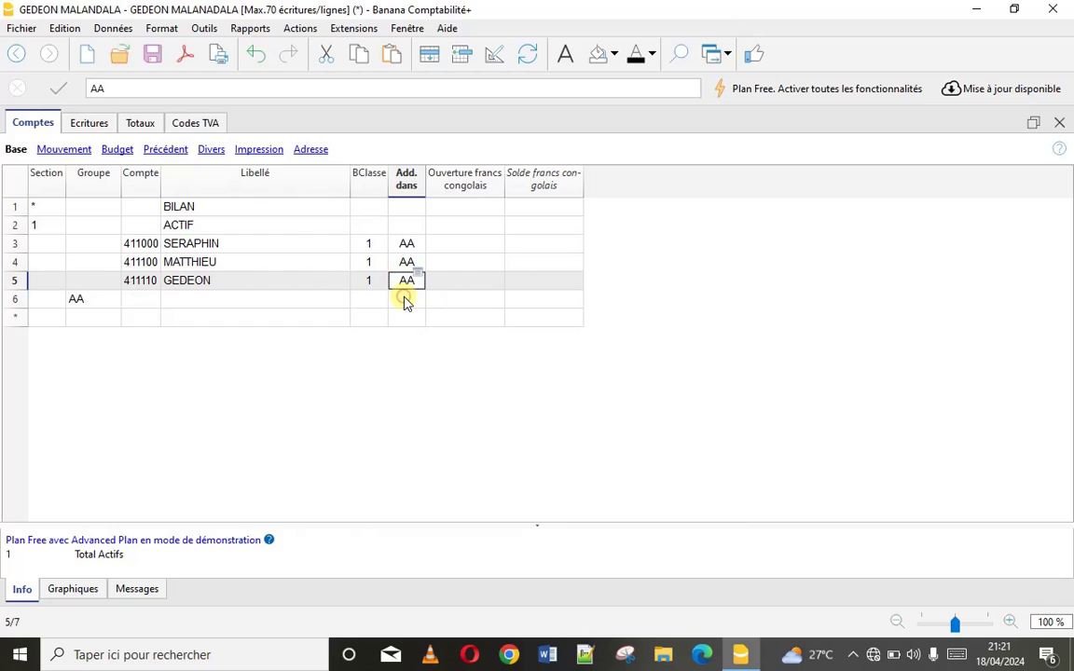
click(109, 319)
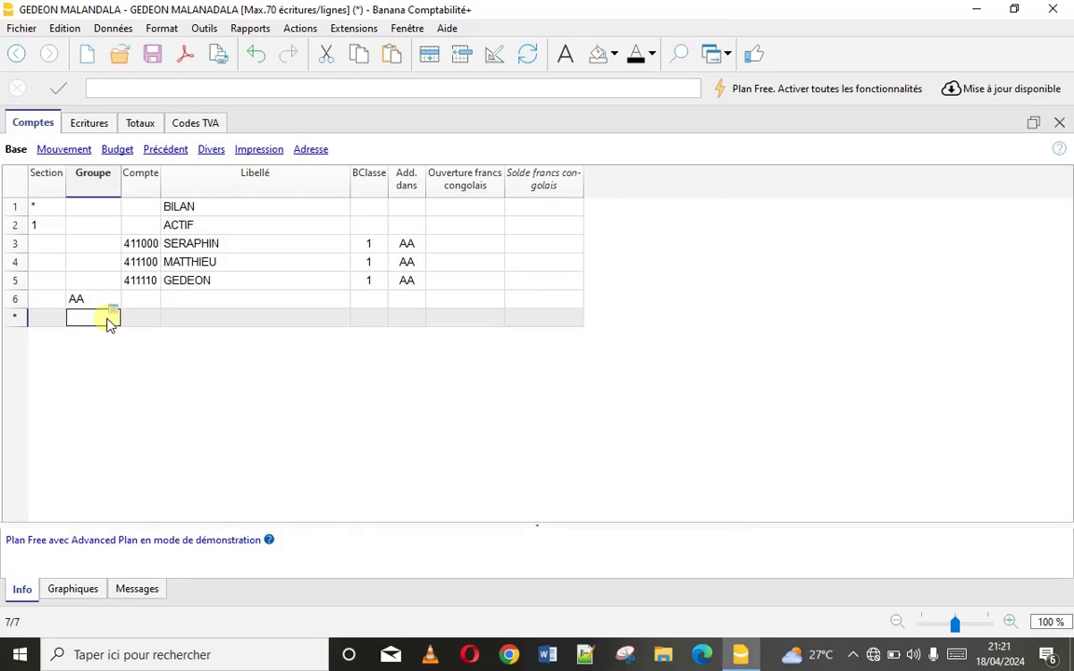
click(53, 320)
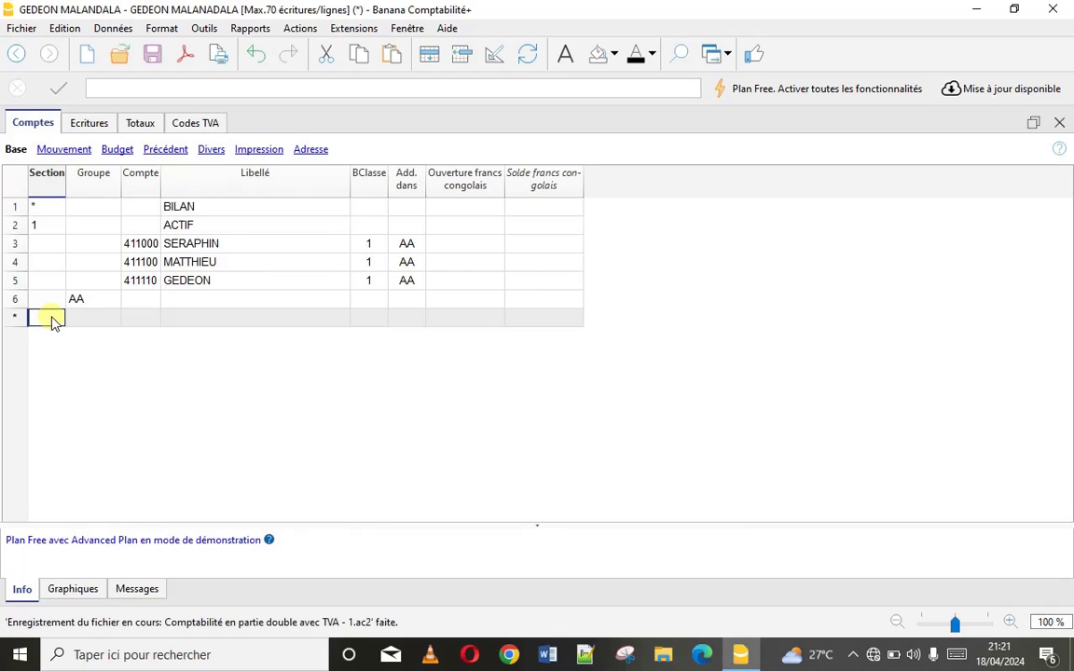
Add section 2 labelled PASSIF
text(2)
click(179, 319)
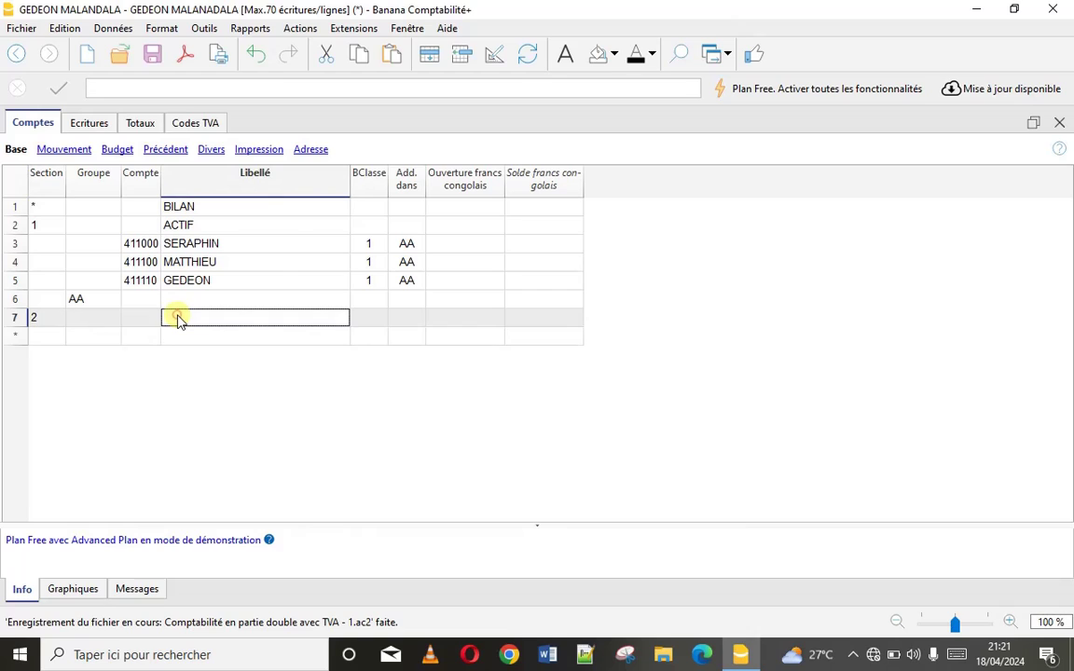
text(PASSIF)
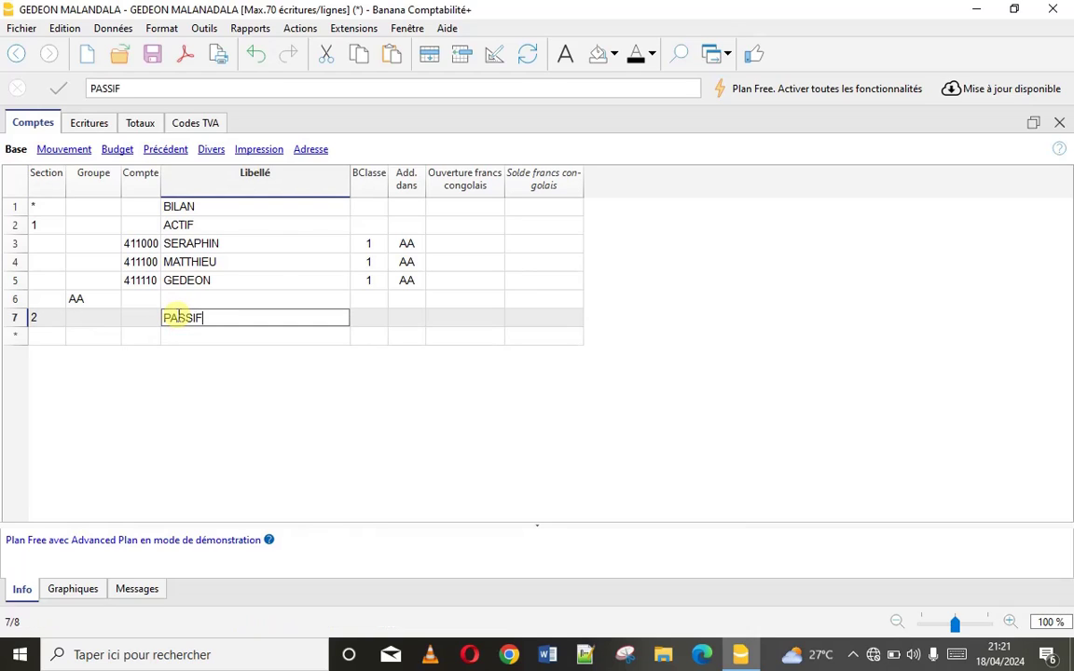
click(105, 339)
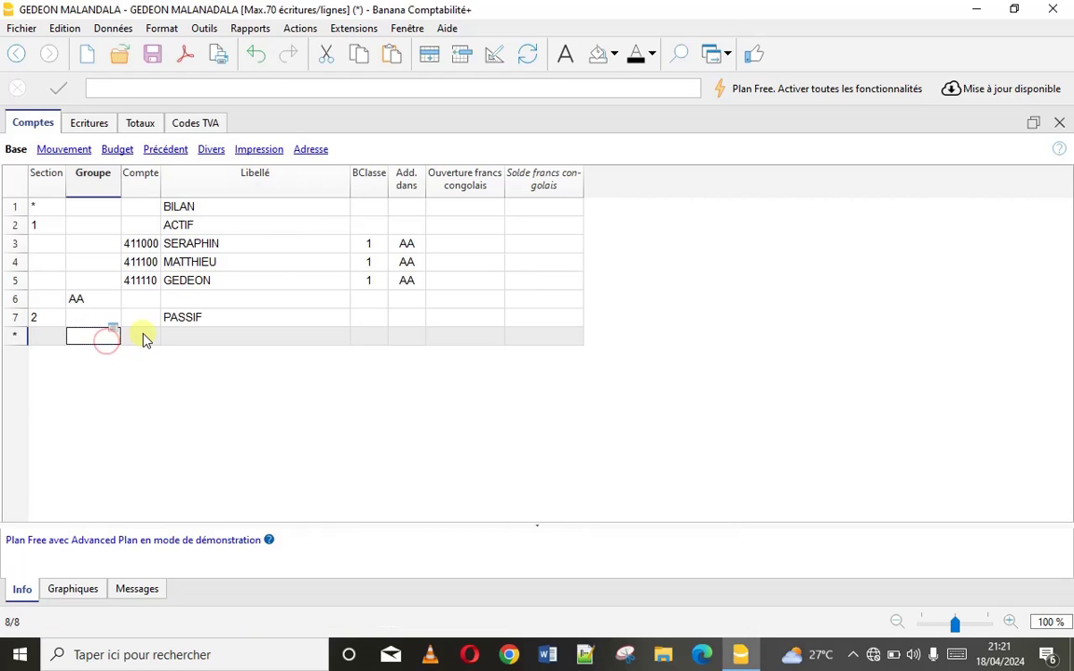
Add account 443 TVA FACTUREE and a new group row AE
click(145, 337)
text(4)
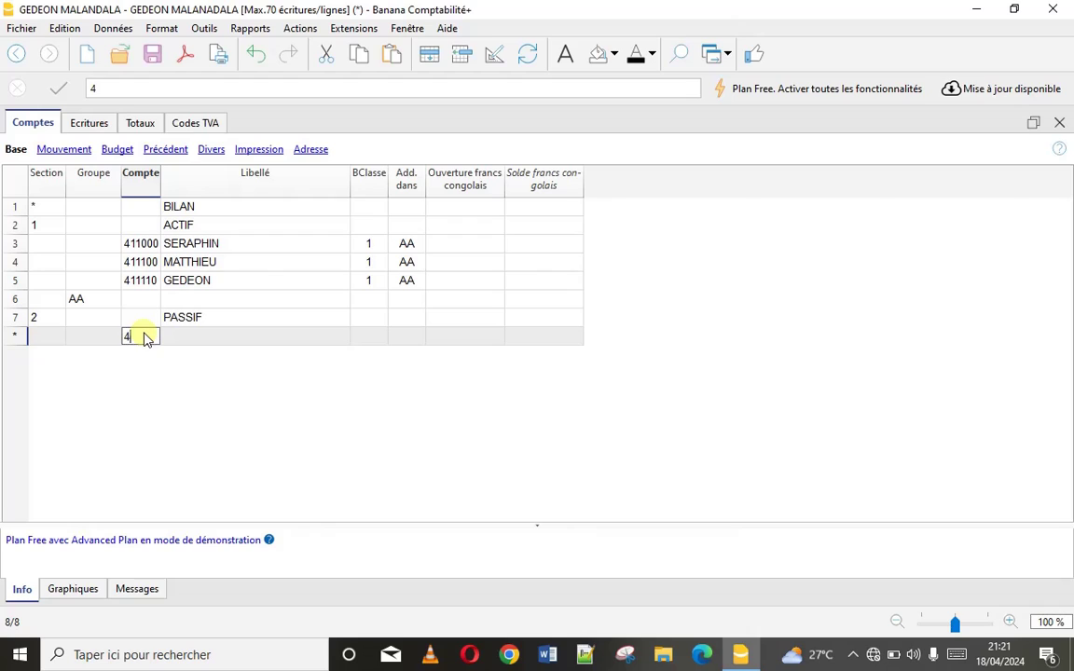
text(43)
click(198, 336)
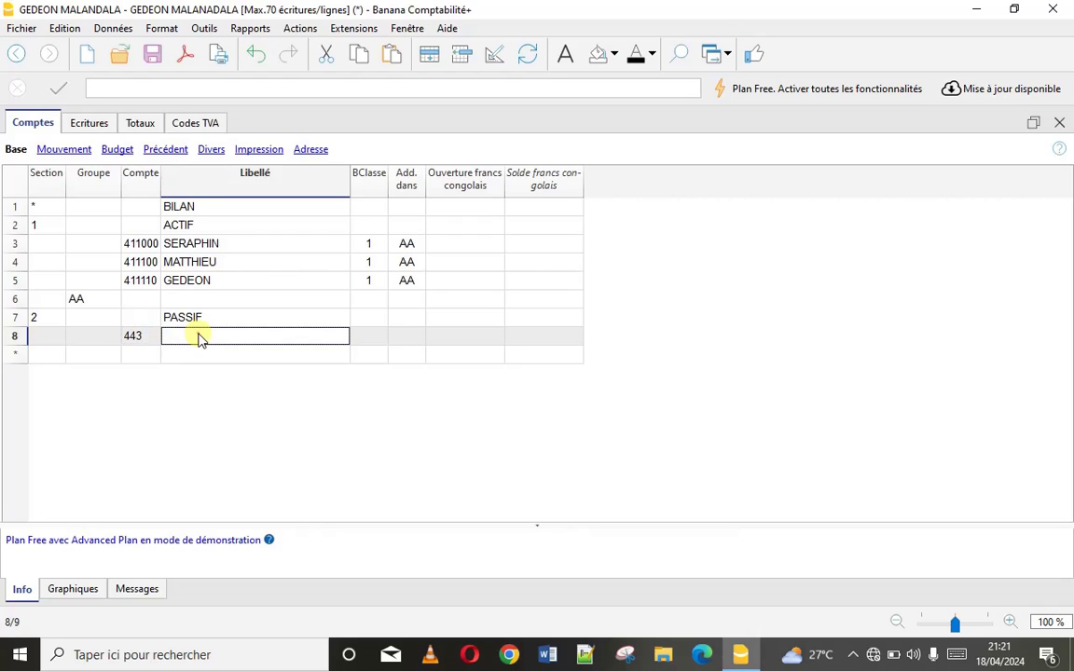
text(TVA FACTUREE)
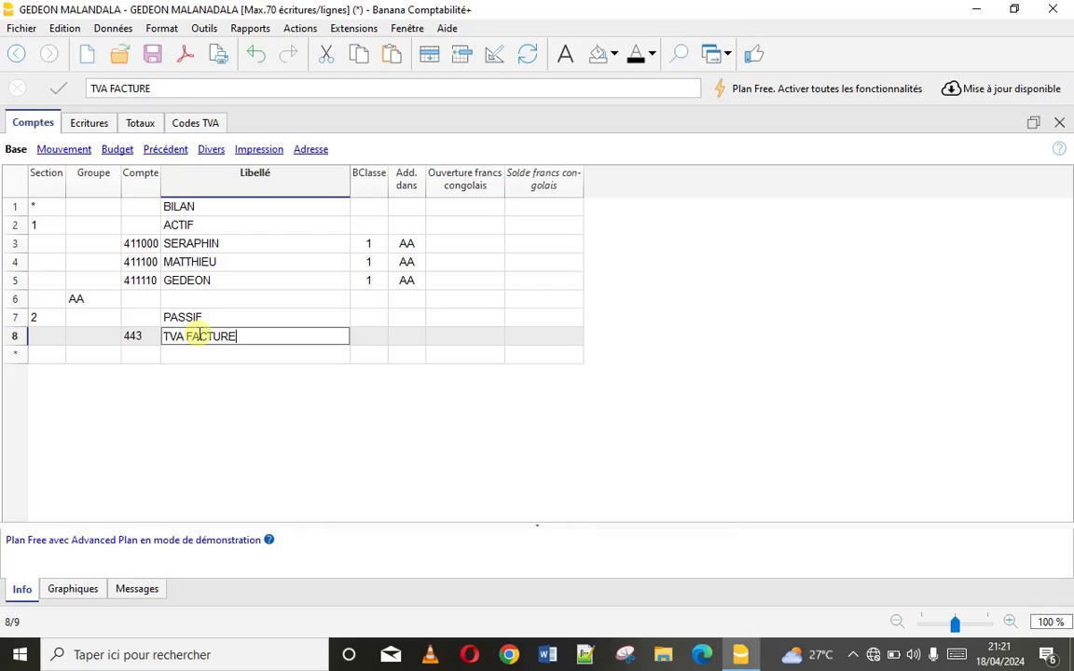
click(140, 355)
click(97, 359)
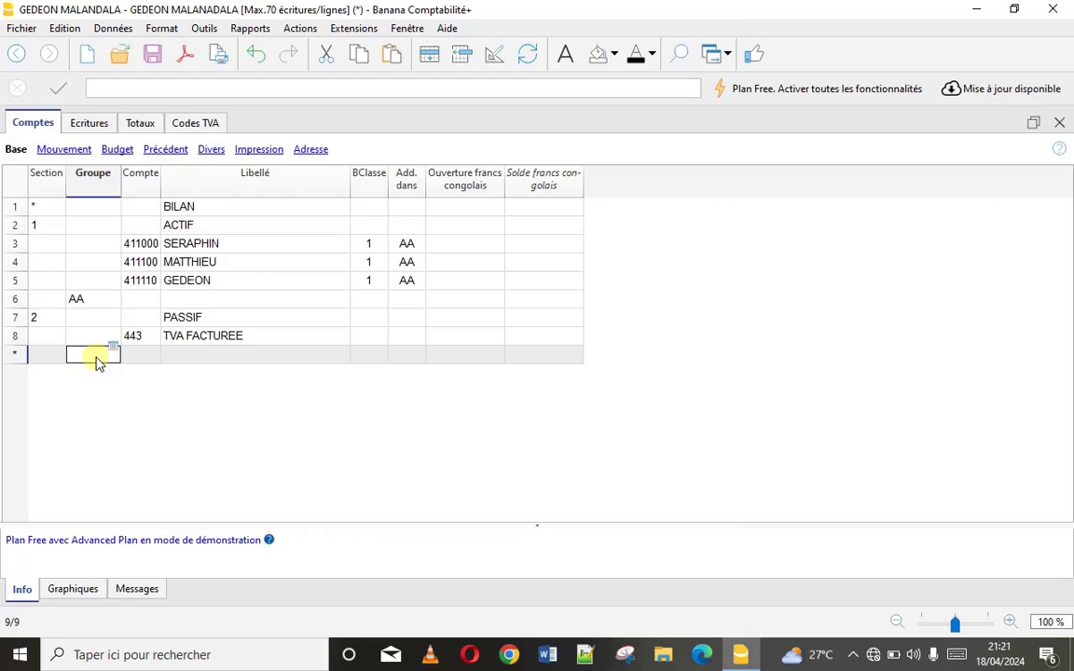
text(AE)
click(193, 354)
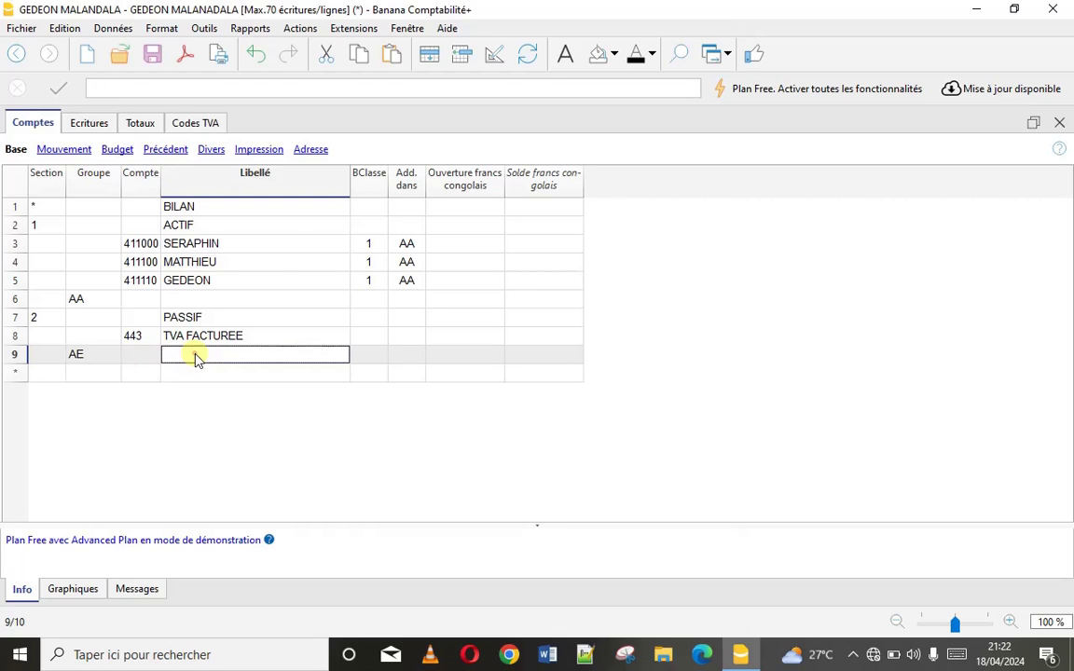
Give account 443 class 2 Total Passifs and make it total into AE
double_click(369, 334)
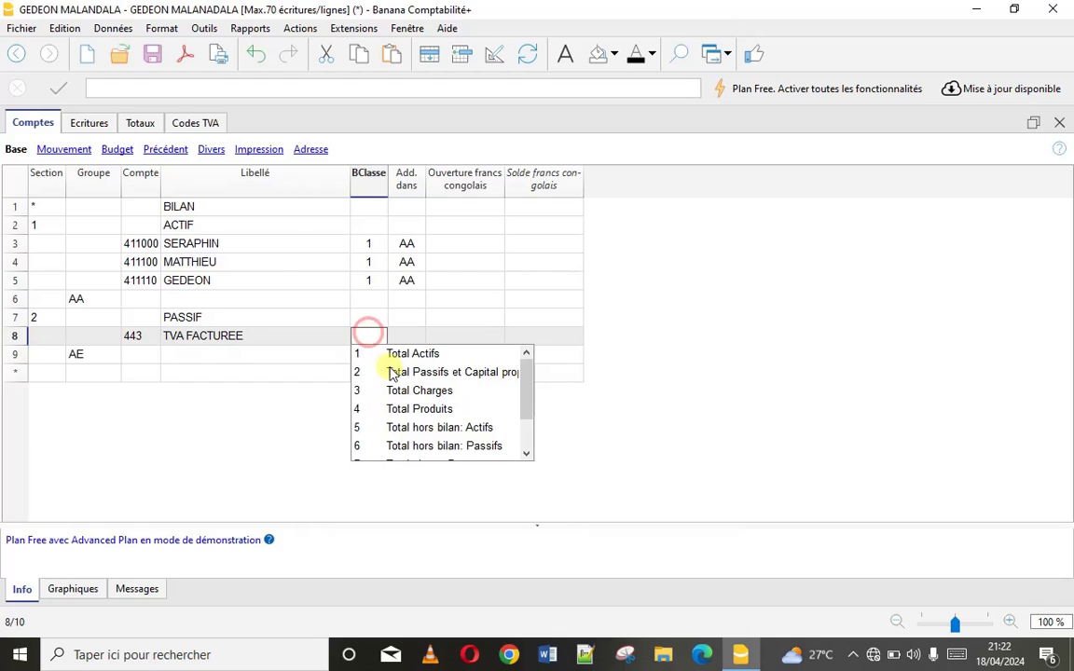
click(396, 373)
double_click(405, 336)
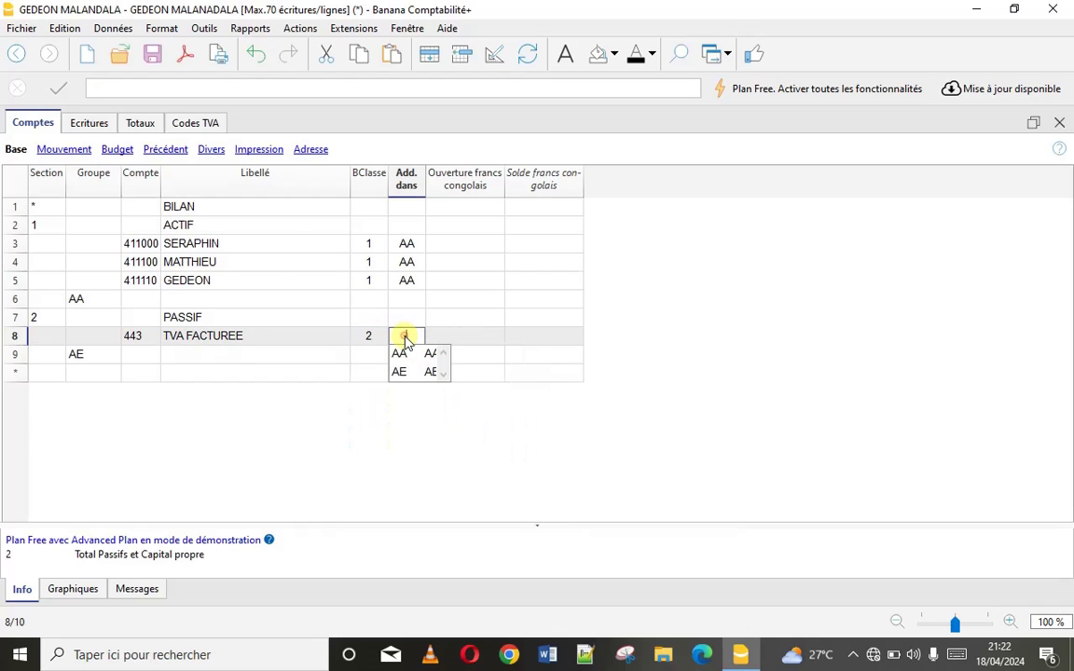
click(401, 372)
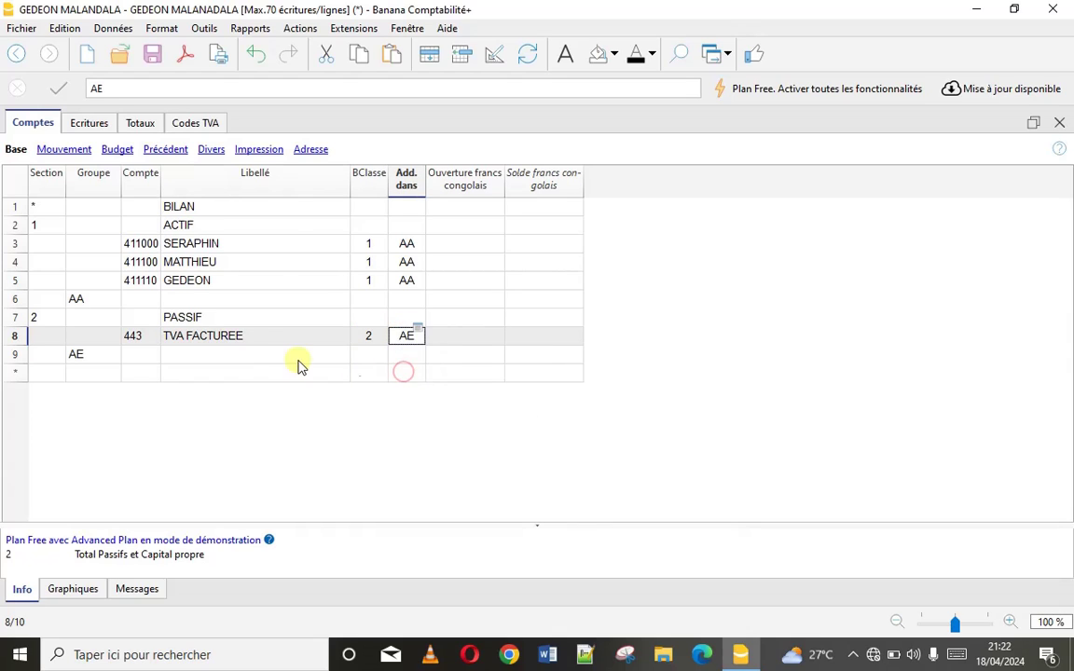
Enter TOTAL as the label of group row AE (row 9) and group row AA (row 6)
click(243, 357)
text(TOTAL)
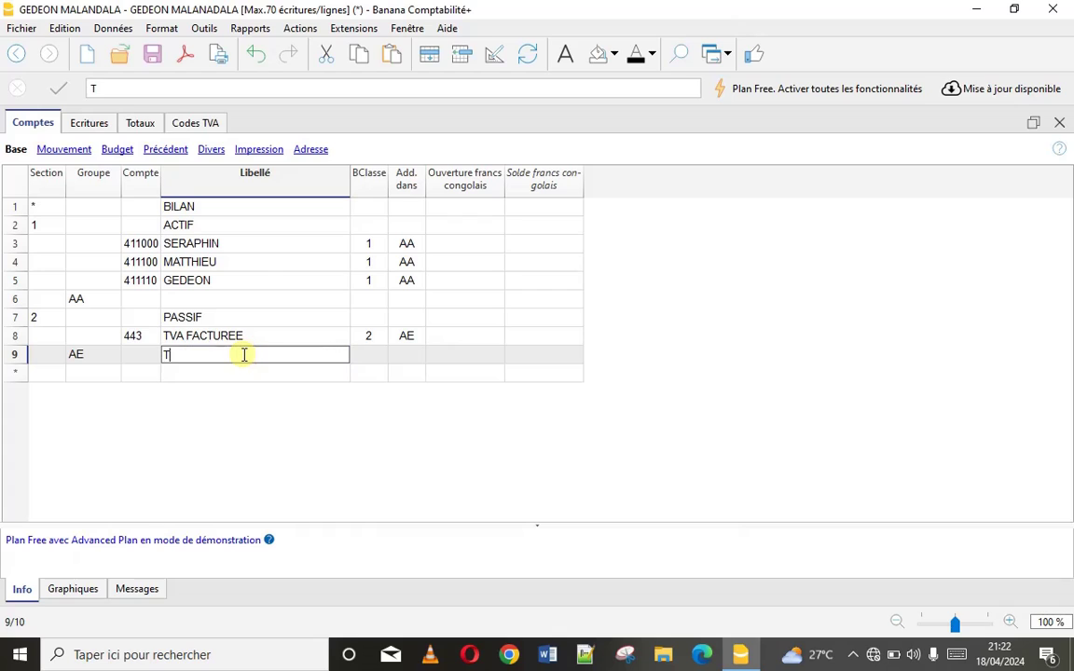
click(189, 299)
text(TOTAL)
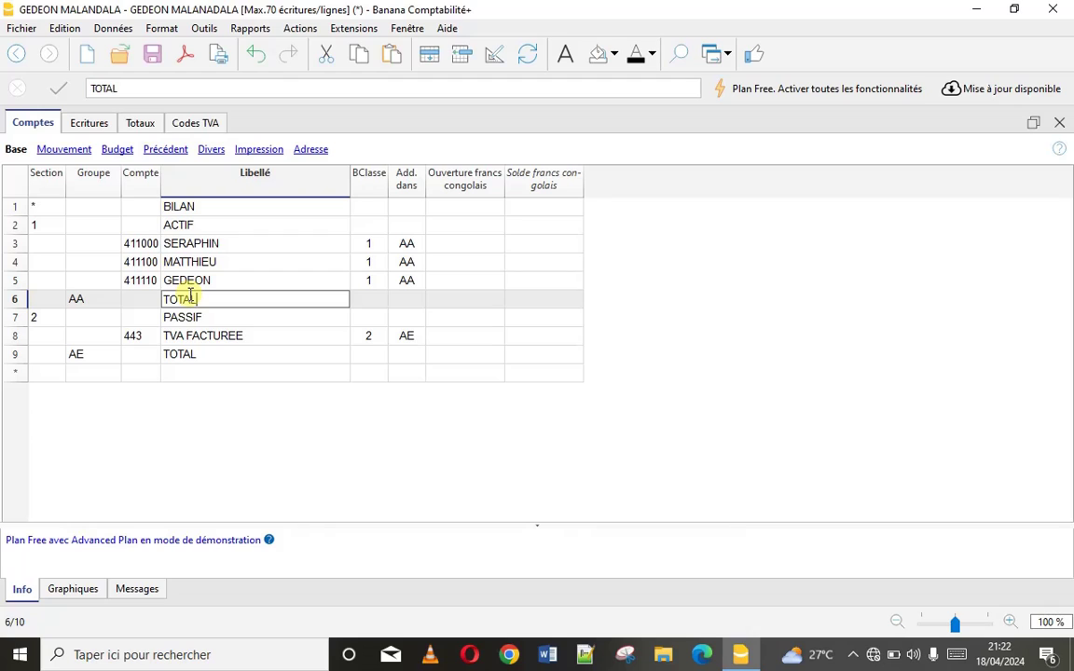
click(81, 373)
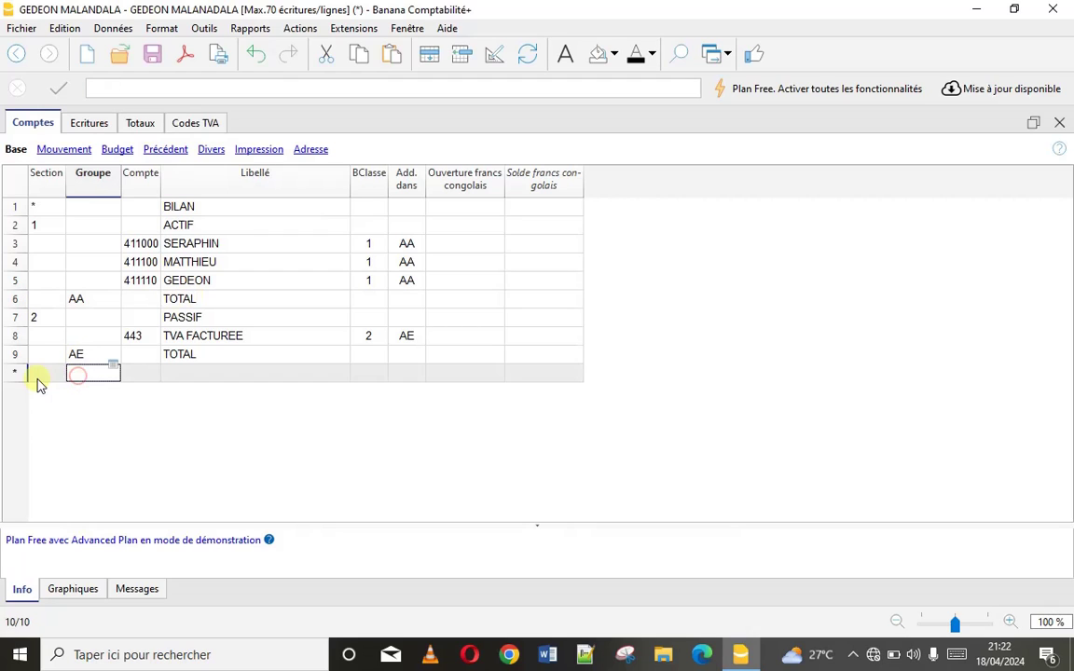
click(39, 377)
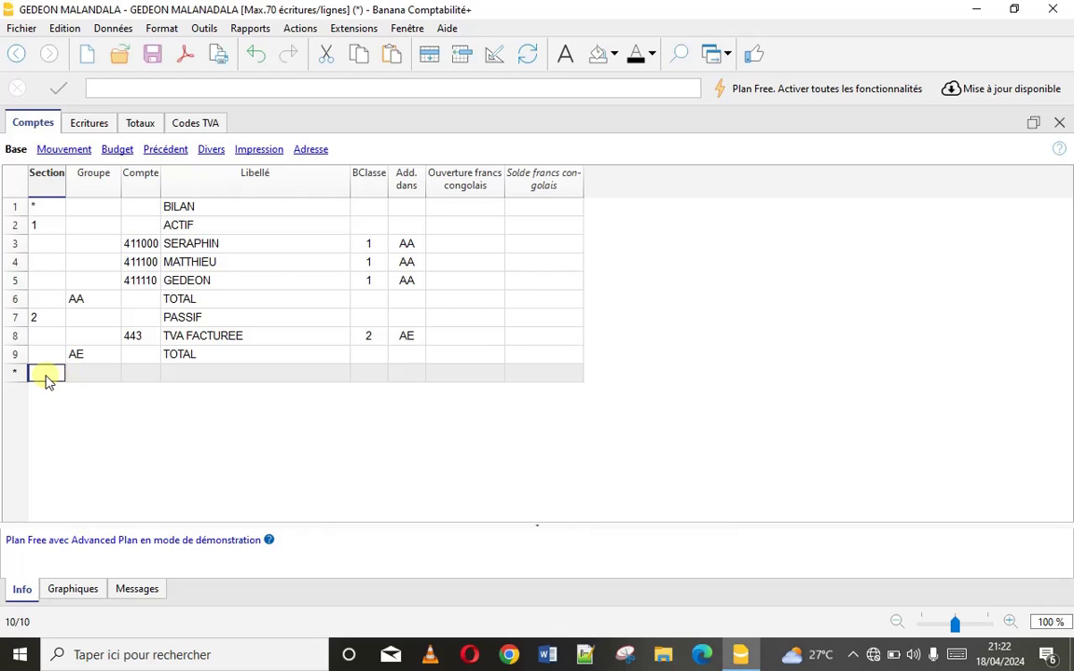
Add a Produits section 4 row labelled PRODUITS
double_click(54, 375)
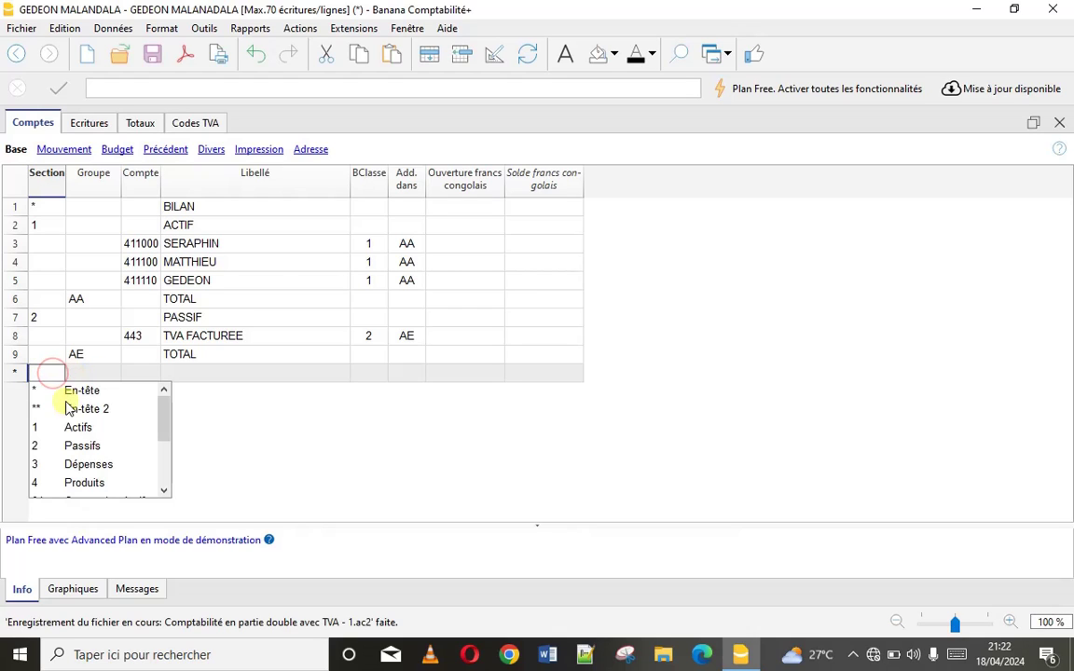
click(165, 491)
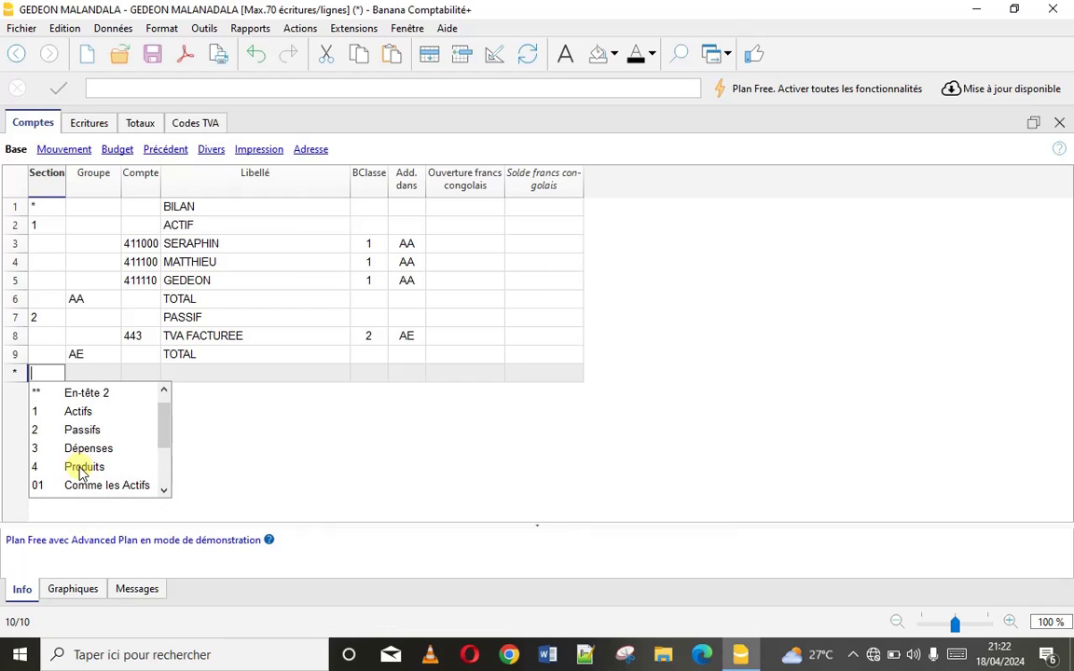
click(83, 469)
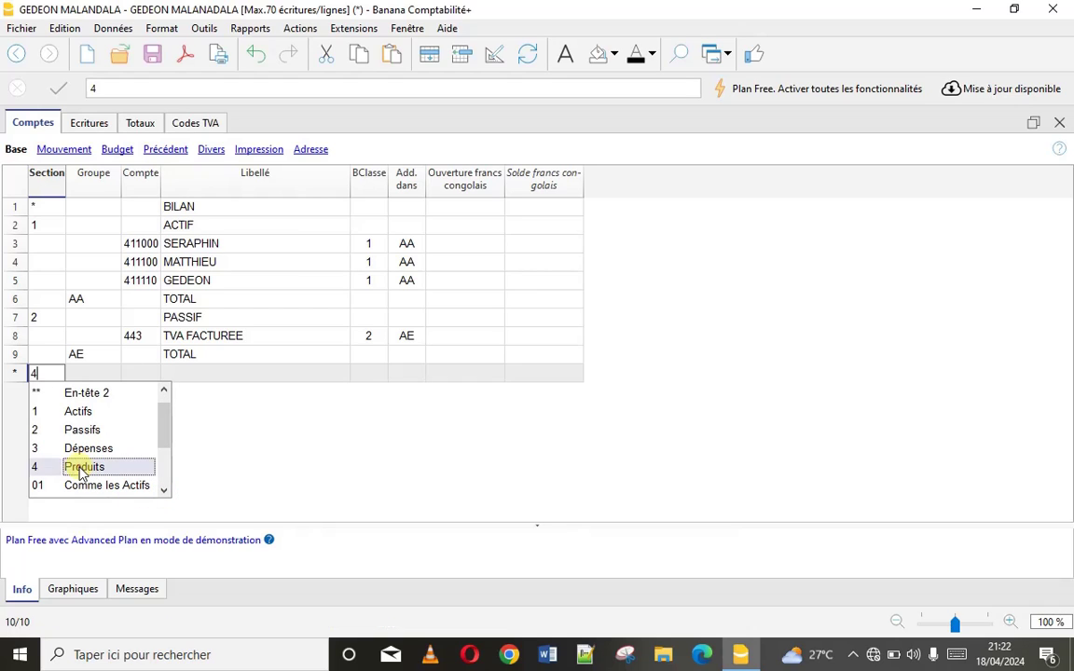
click(211, 373)
text(PRO)
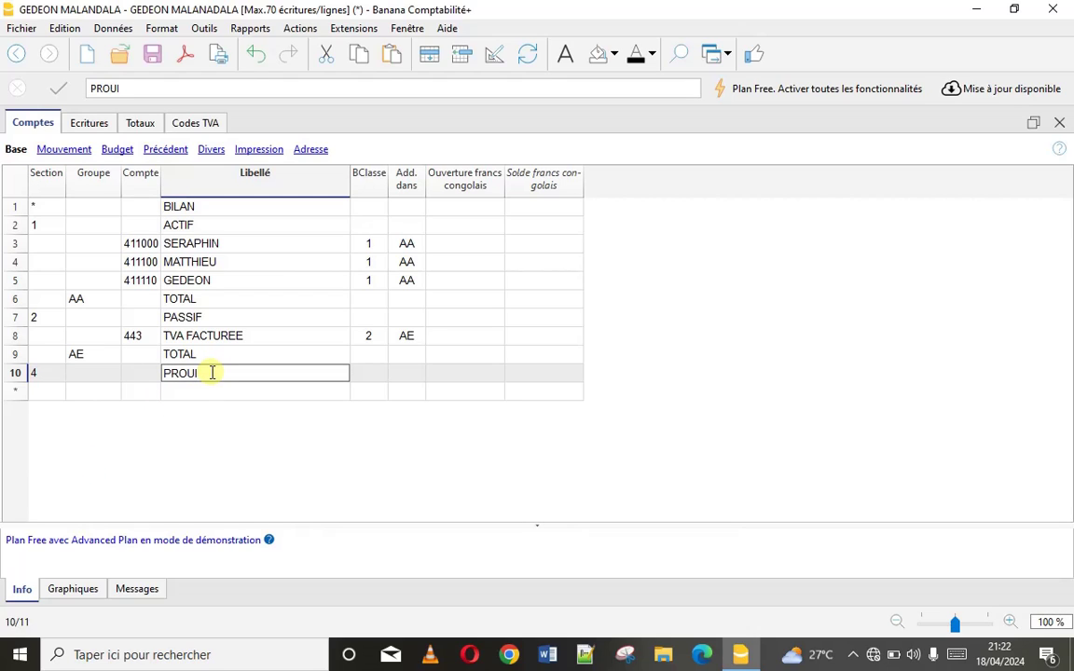
text(DUITS)
click(101, 391)
Add account 701 labelled VENTE MARCHANDISES below it
click(151, 395)
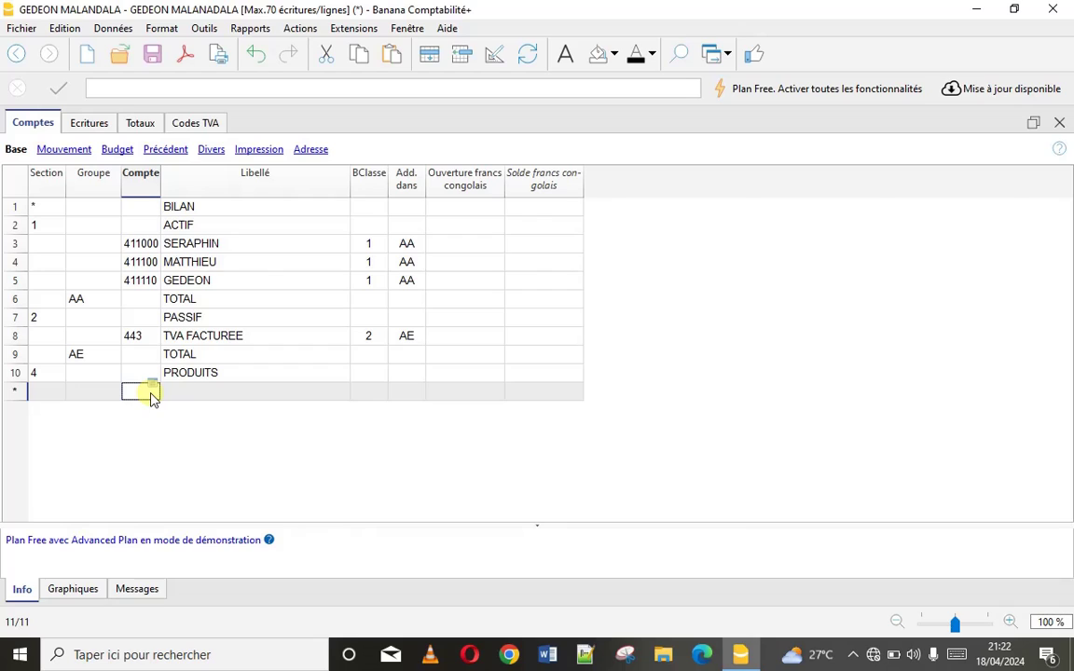
text(701)
key(Tab)
text(VENTE)
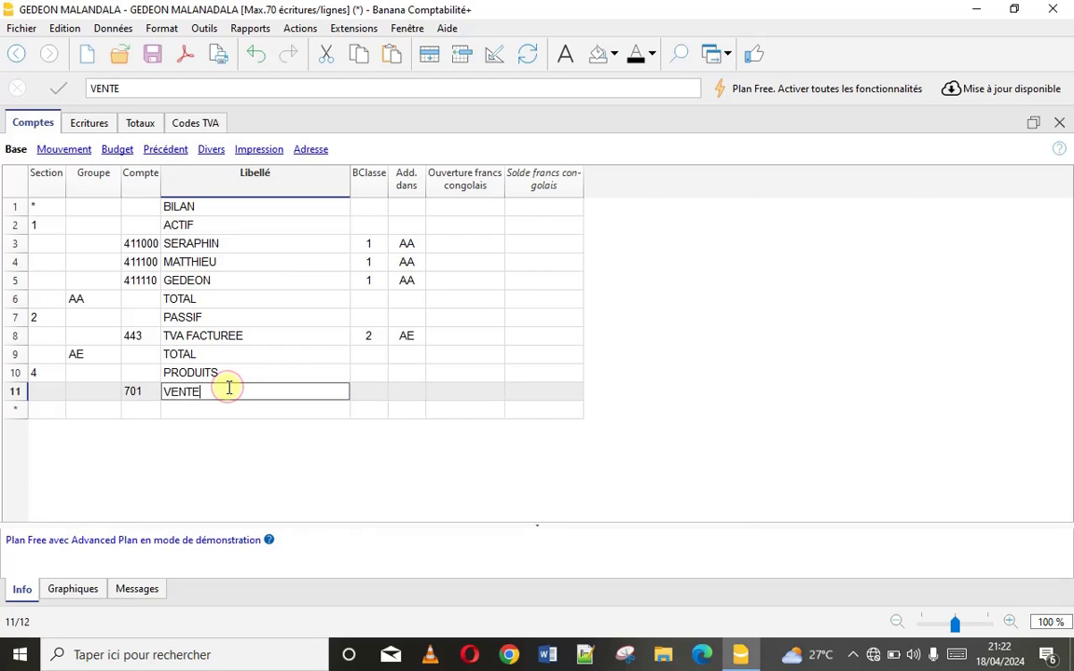
text( MARCHANDISES)
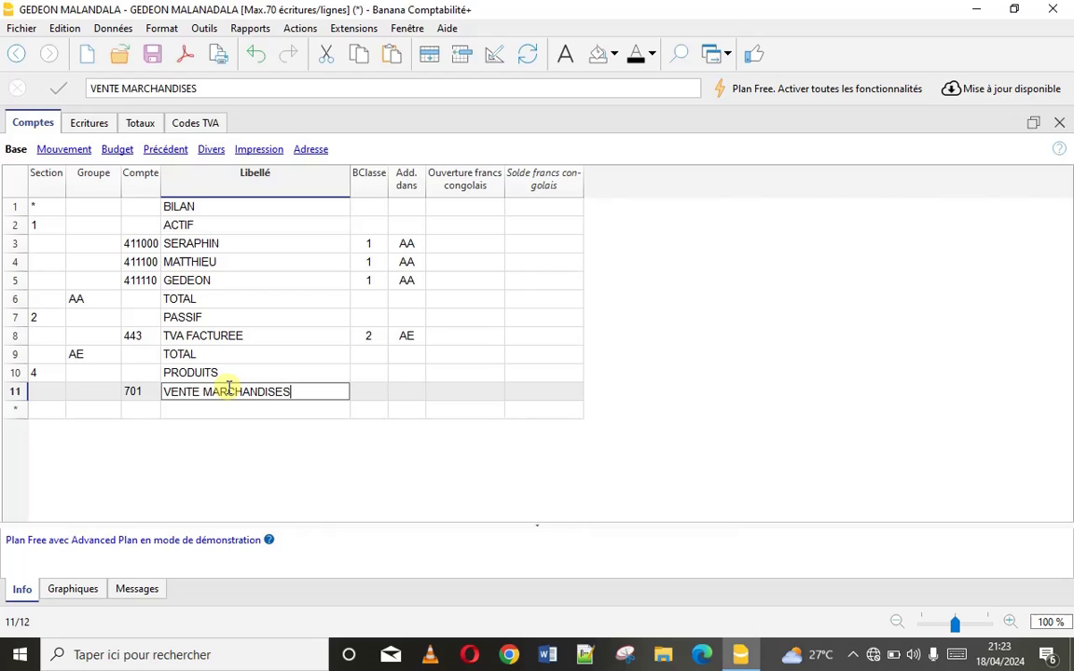
Add group row ZZ, then set account 701 to class 4 Total Produits totalling into ZZ
click(102, 412)
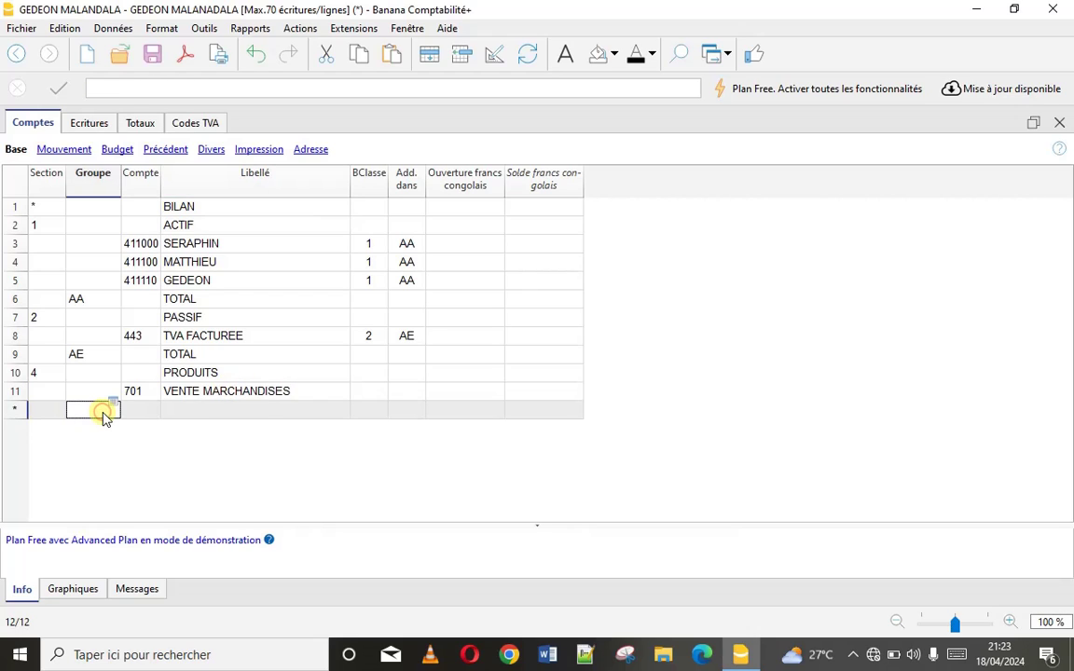
text(ZZ)
click(360, 392)
click(360, 392)
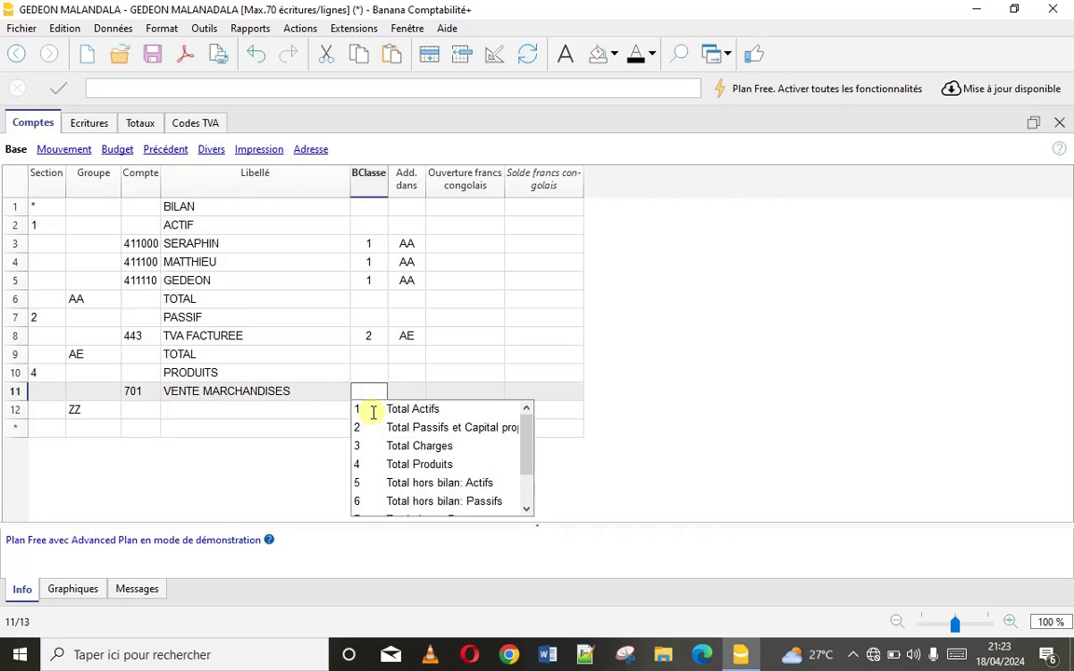
click(407, 466)
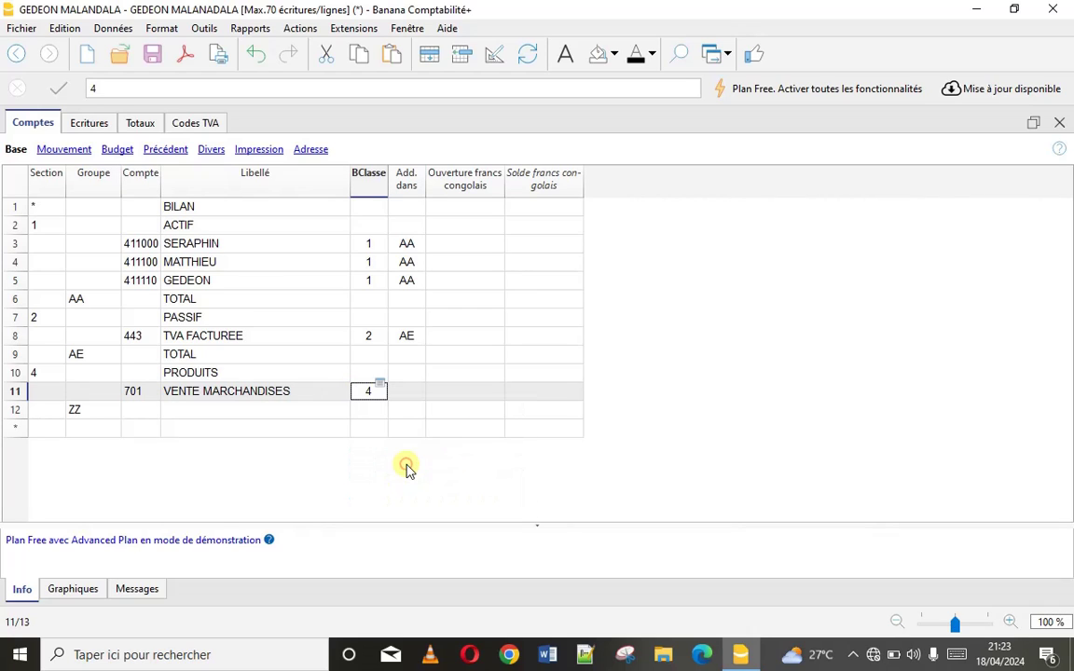
double_click(403, 394)
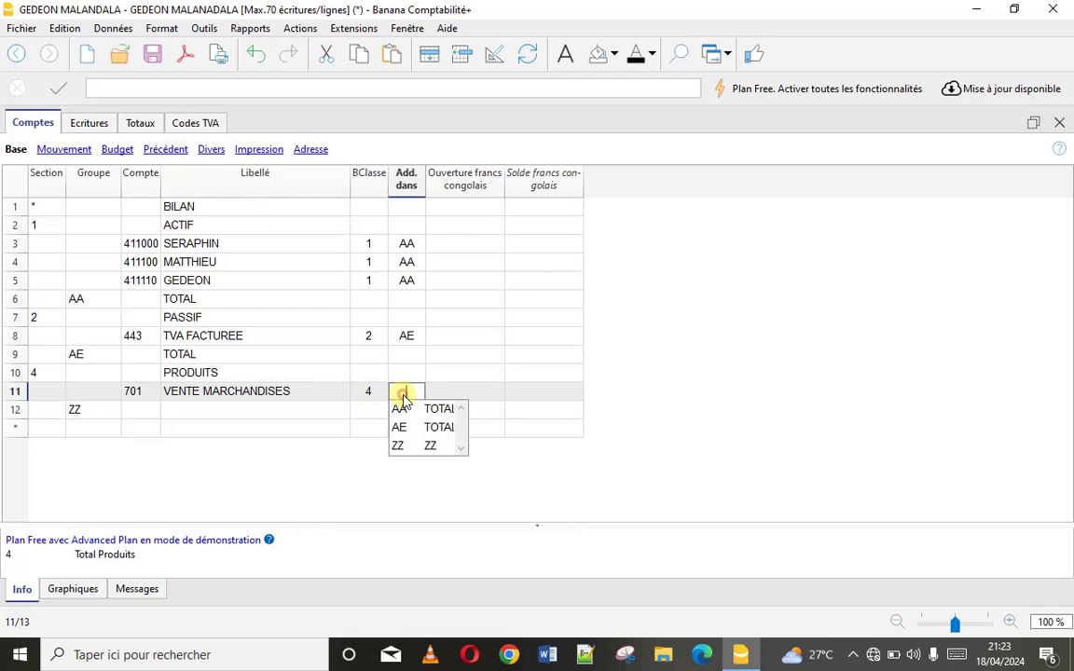
click(408, 447)
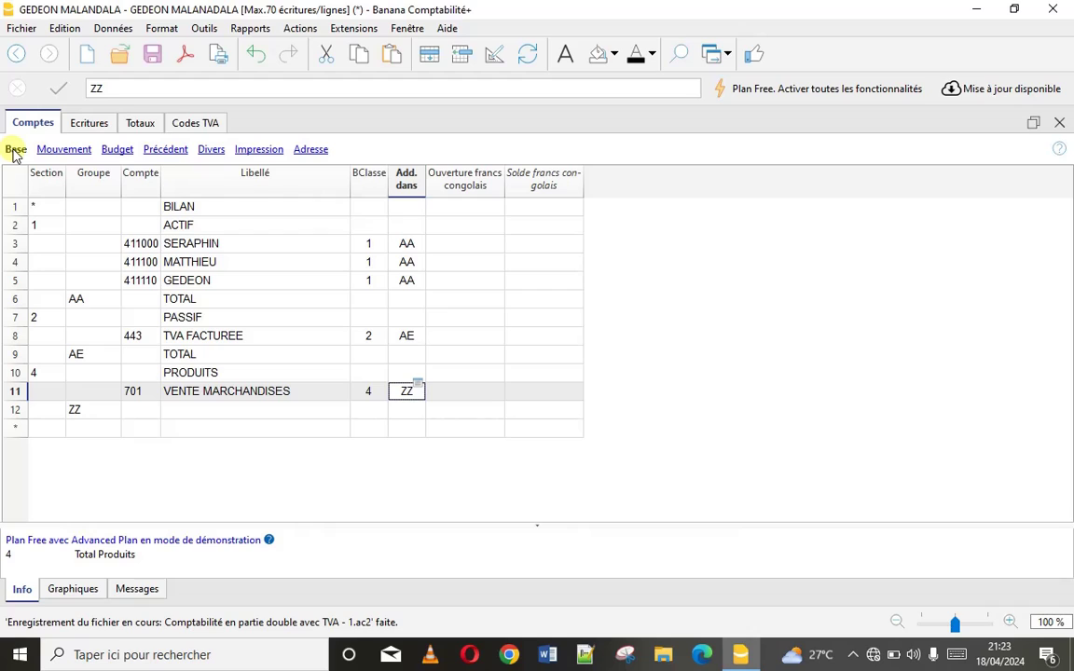
click(15, 151)
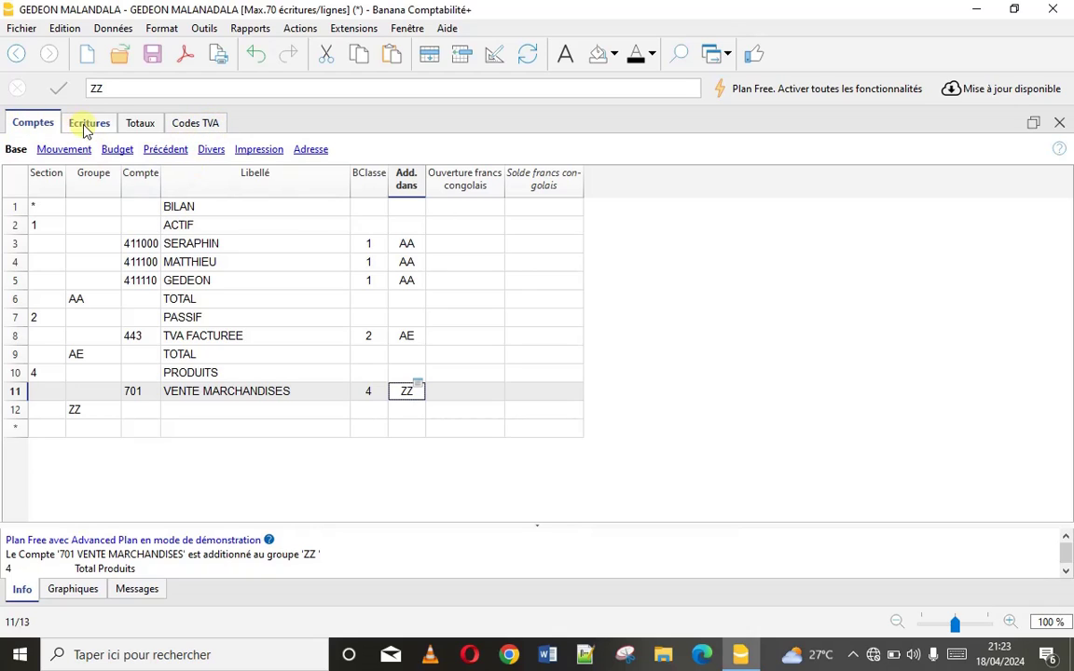
Create VAT code V1 labelled TVAFACTUREE in the Codes TVA table
click(206, 128)
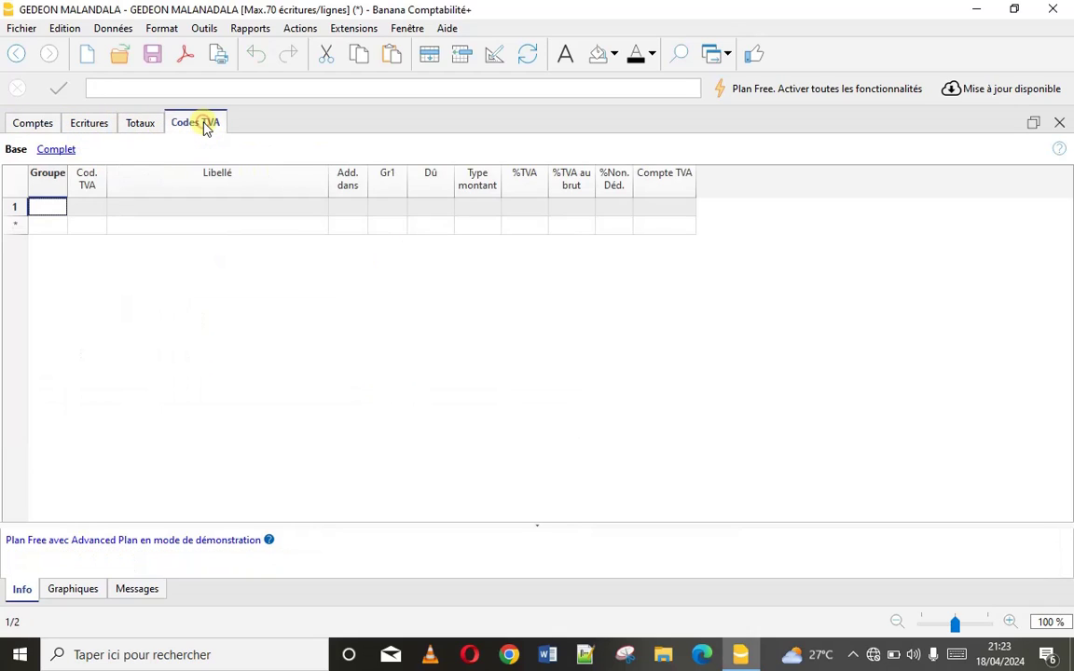
click(82, 210)
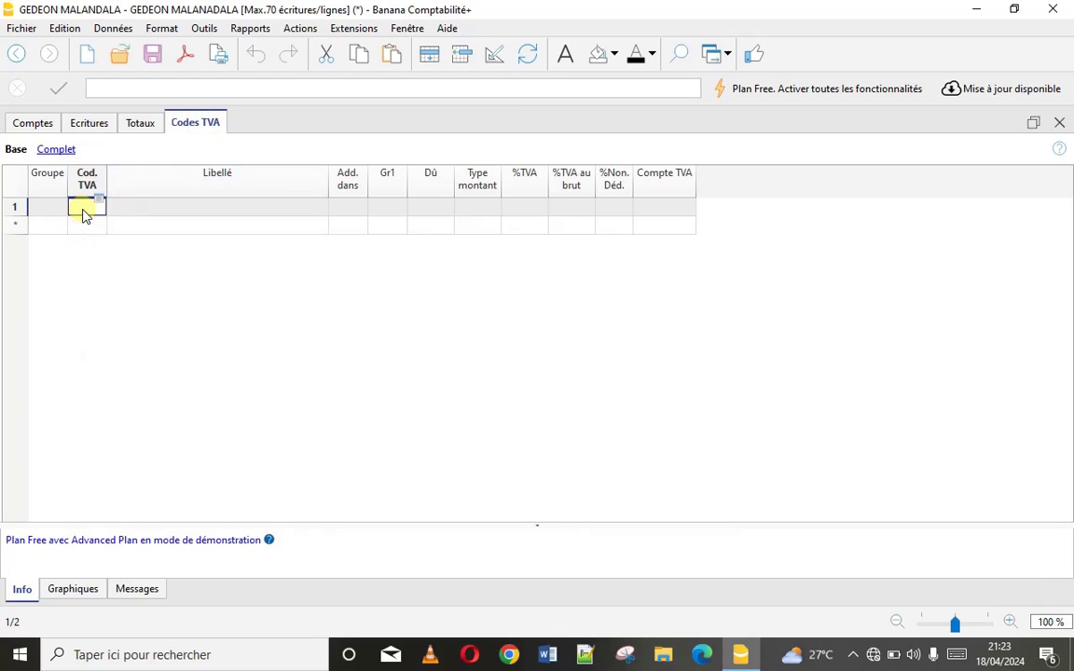
text(V1)
click(171, 215)
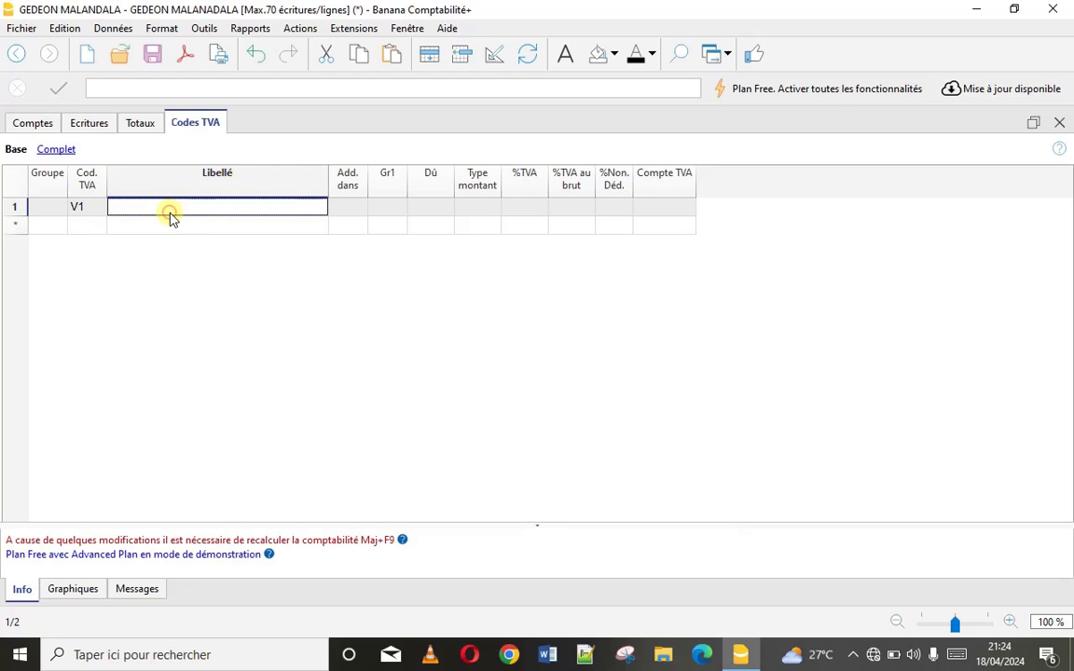
text(TVA)
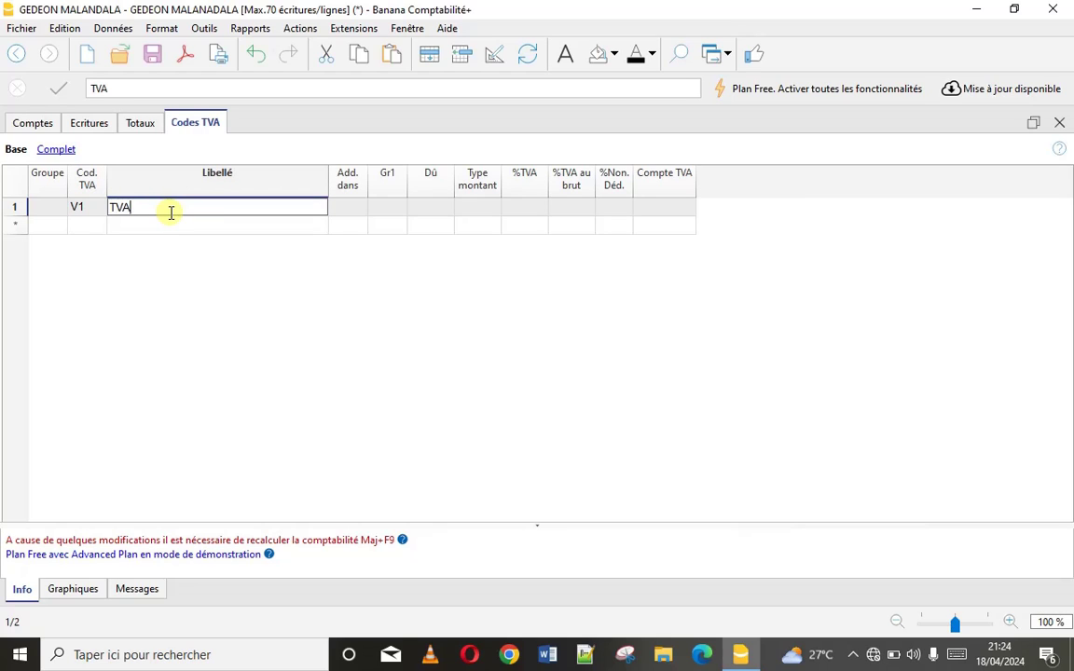
text(FACTU)
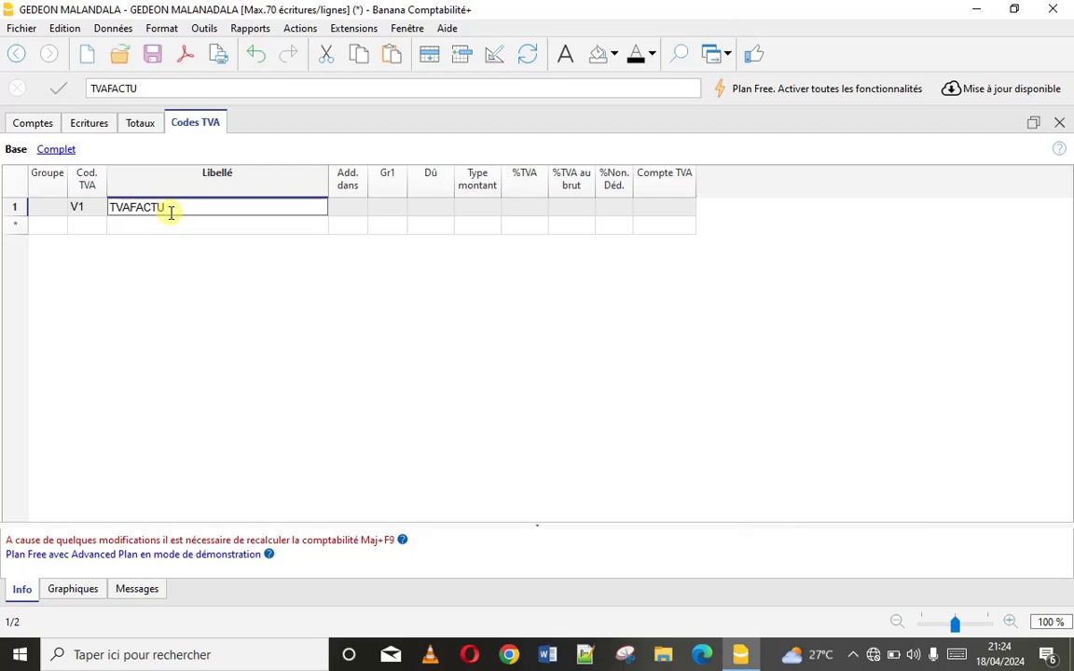
text(REE)
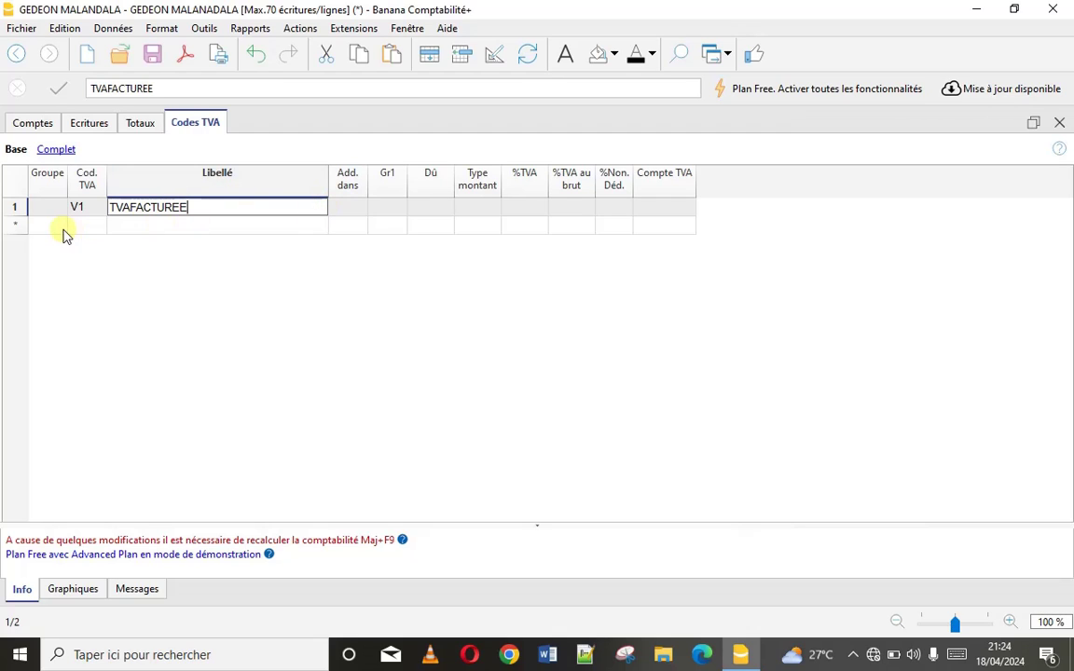
Add group row AD, make V1 total into AD, and return to Comptes
click(48, 228)
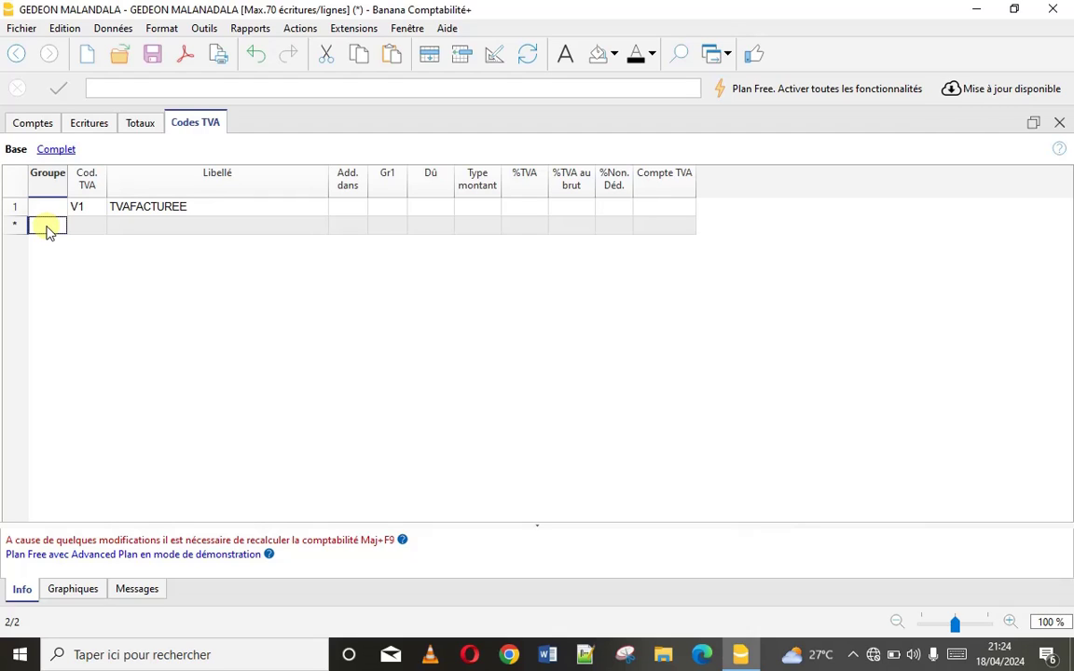
text(AD)
double_click(344, 209)
click(349, 227)
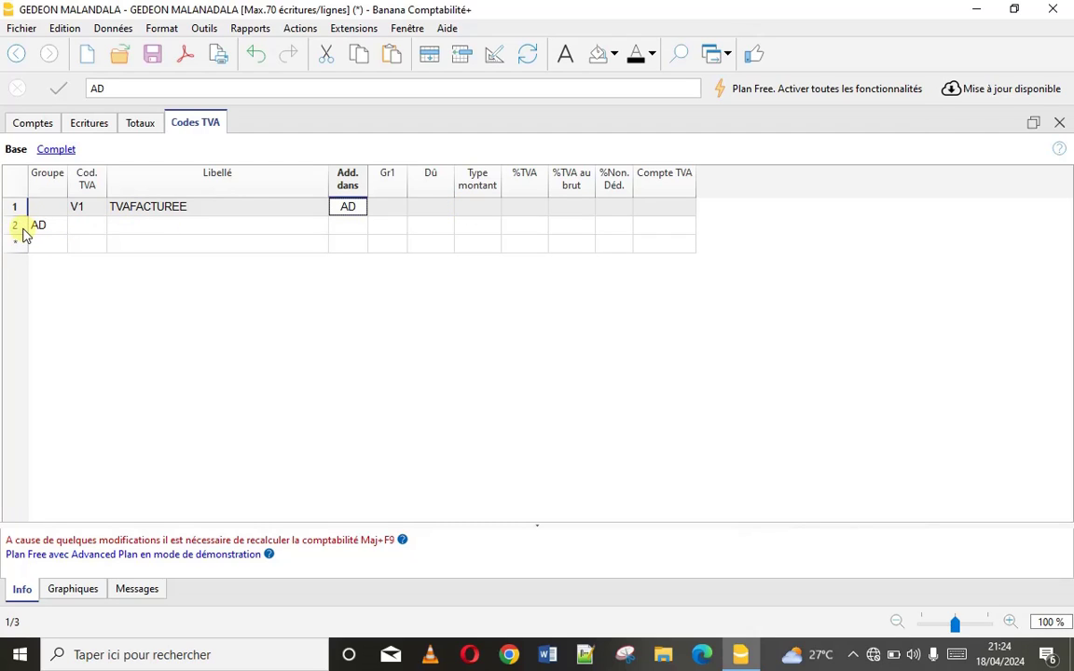
click(28, 125)
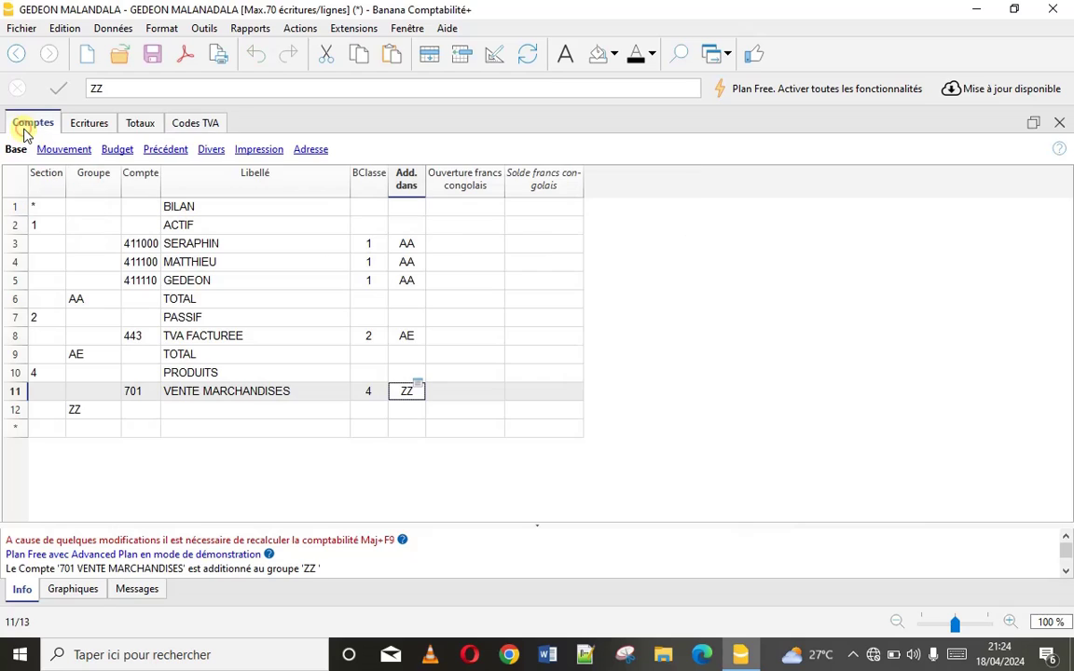
click(457, 244)
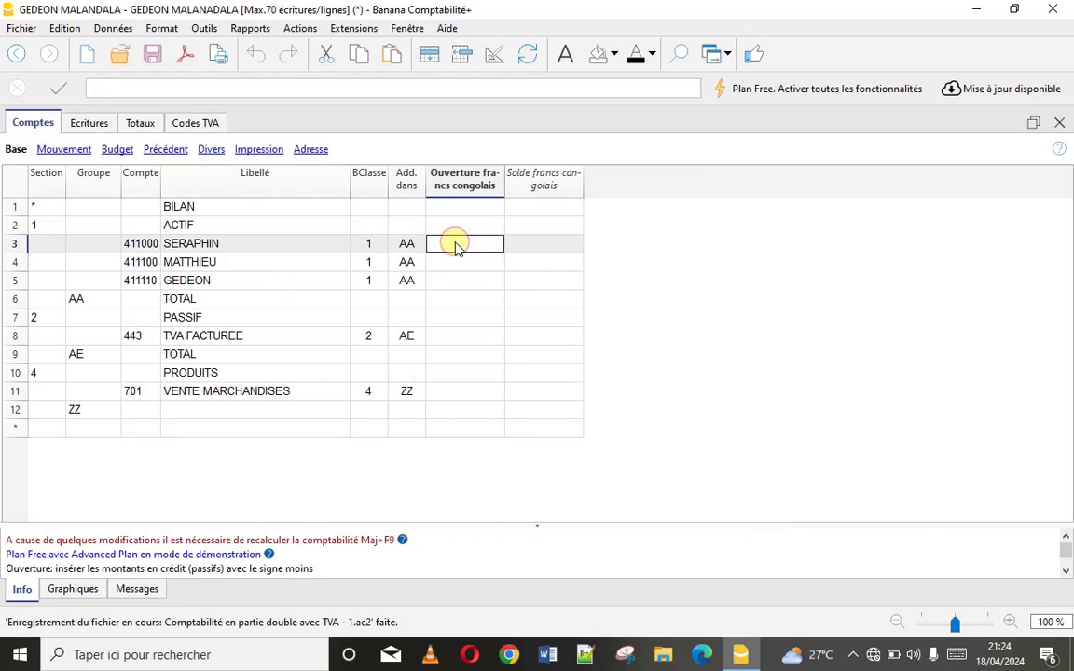
text(2000)
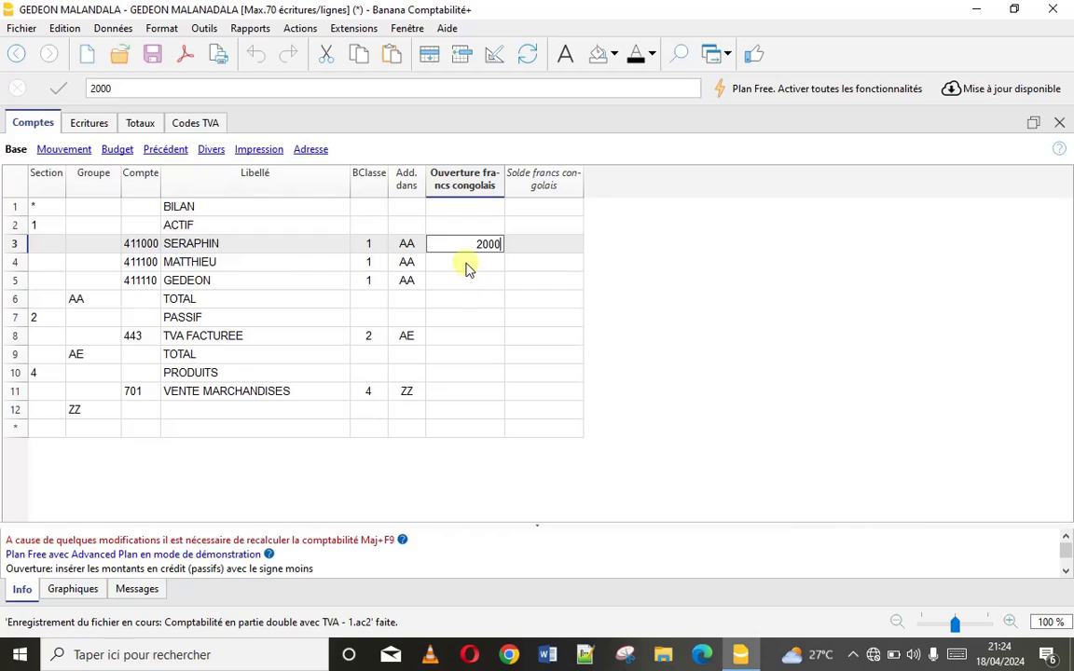
click(468, 265)
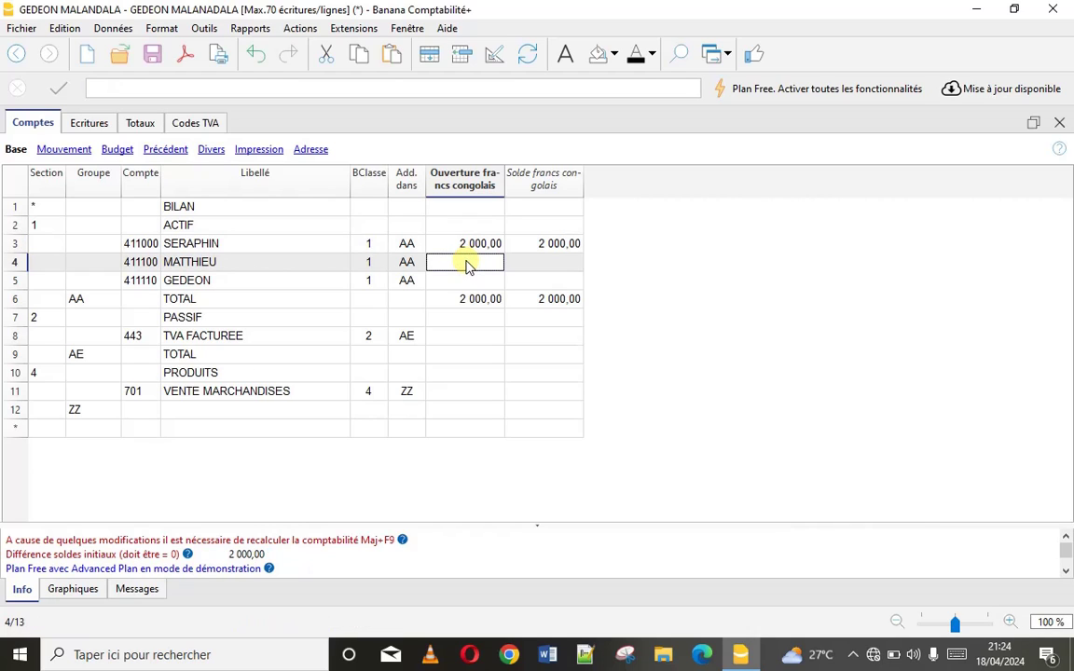
text(2 000)
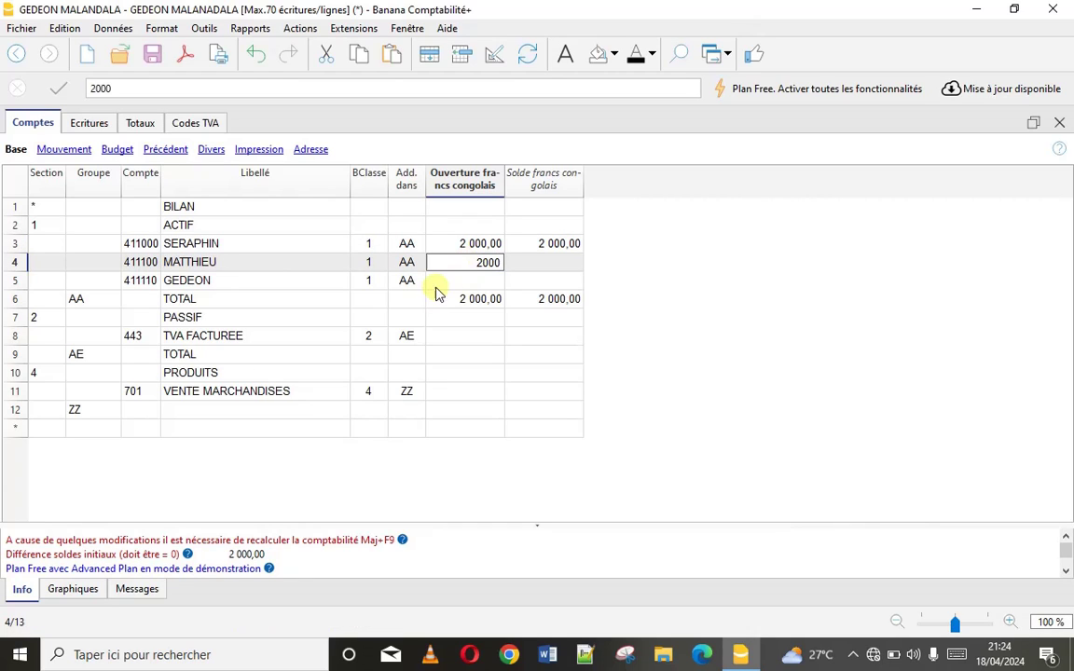
click(444, 280)
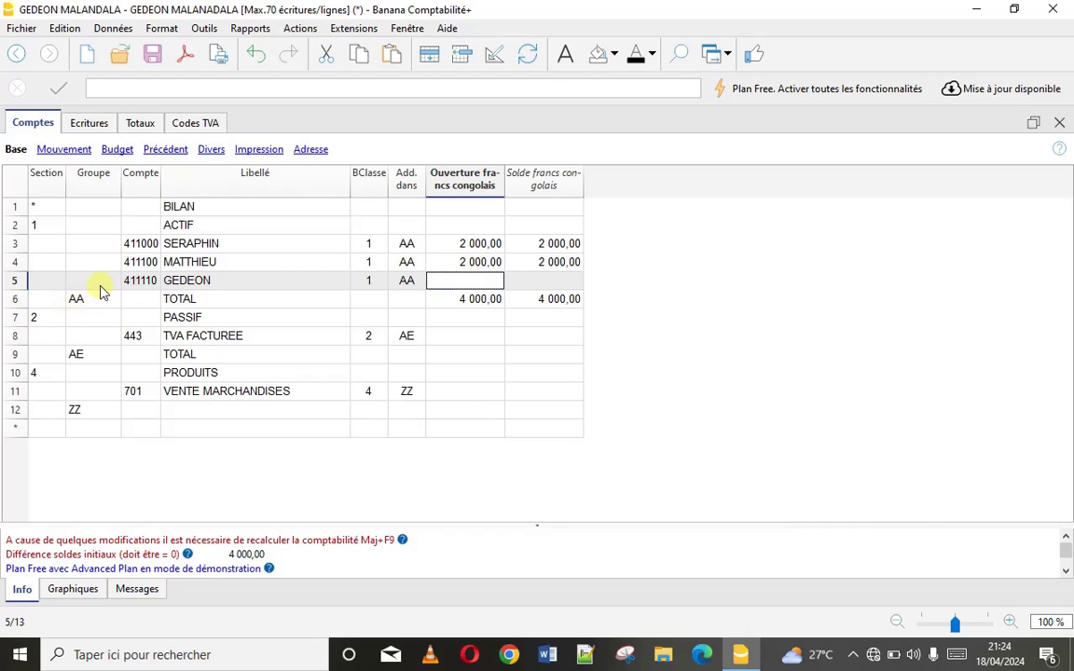
click(481, 246)
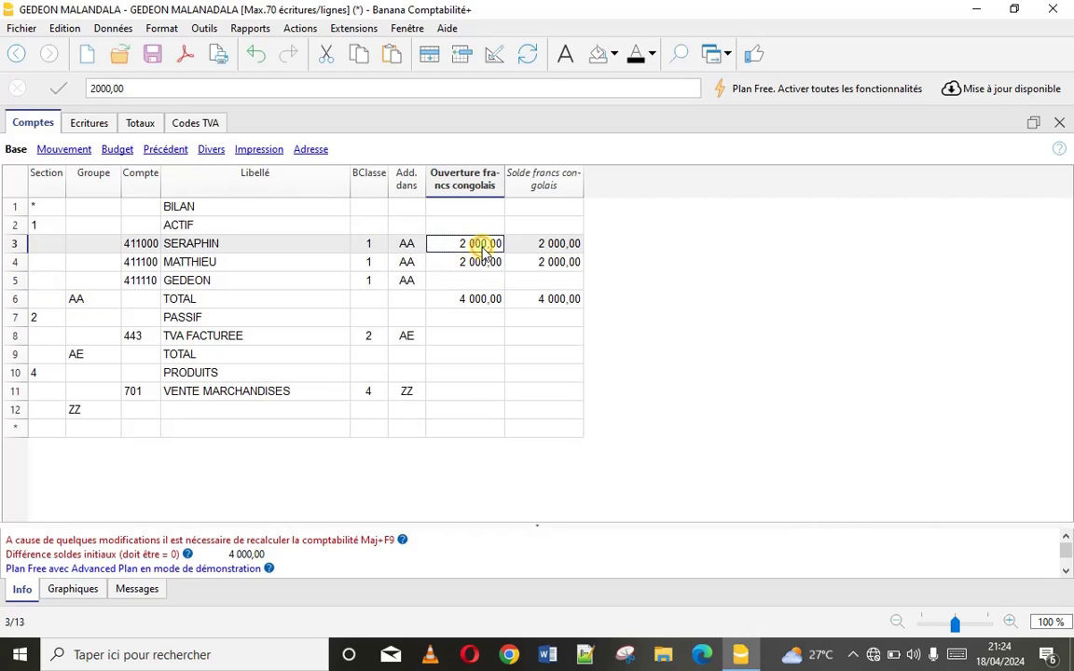
key(Delete)
click(484, 260)
key(Delete)
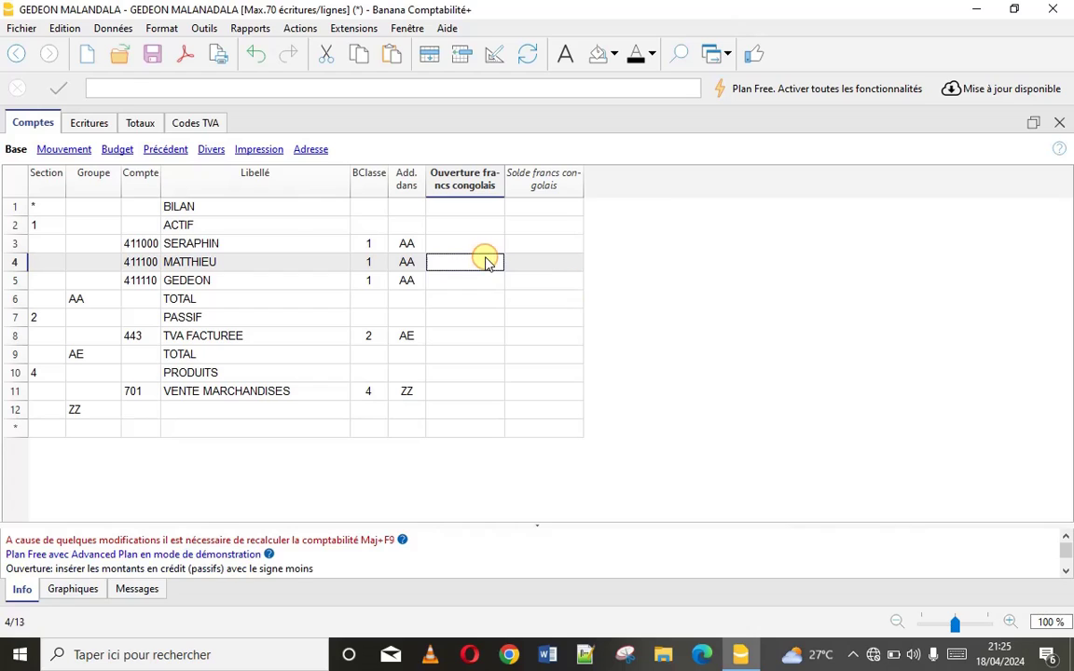
Set VAT code V1 to Gr1 1, Dû Oui, net amount type and 16% rate
click(189, 124)
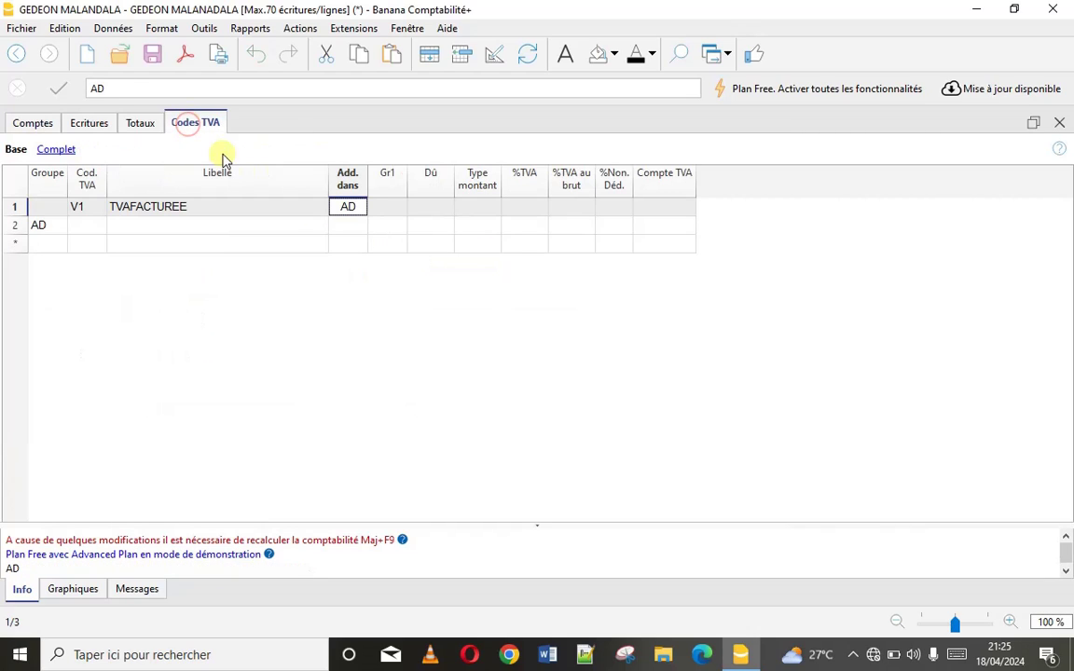
click(382, 208)
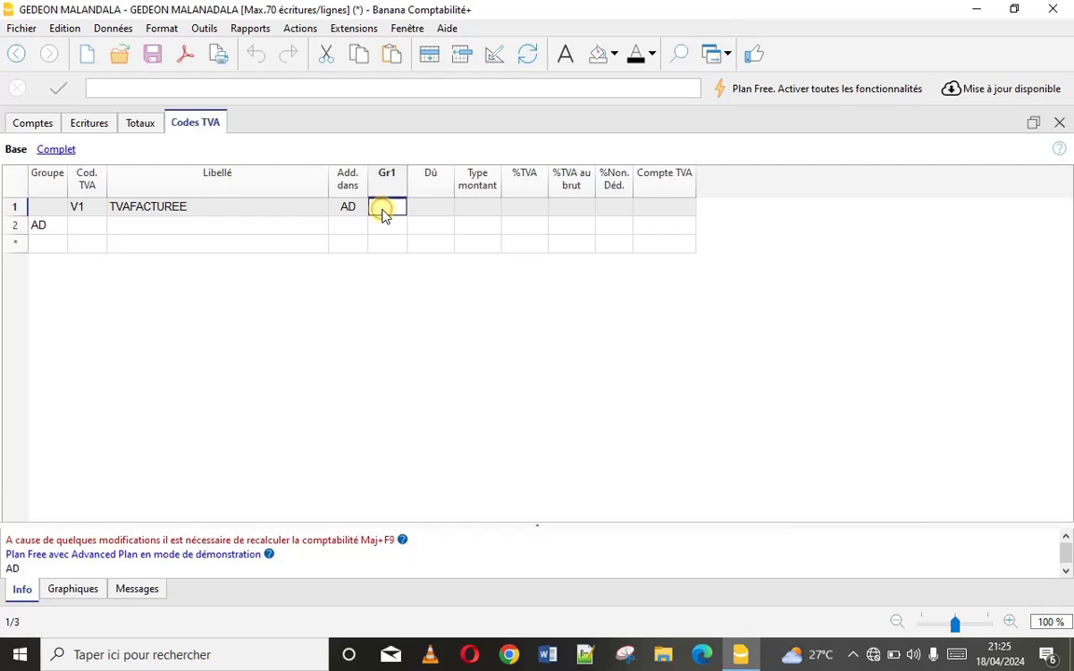
text(1)
click(430, 212)
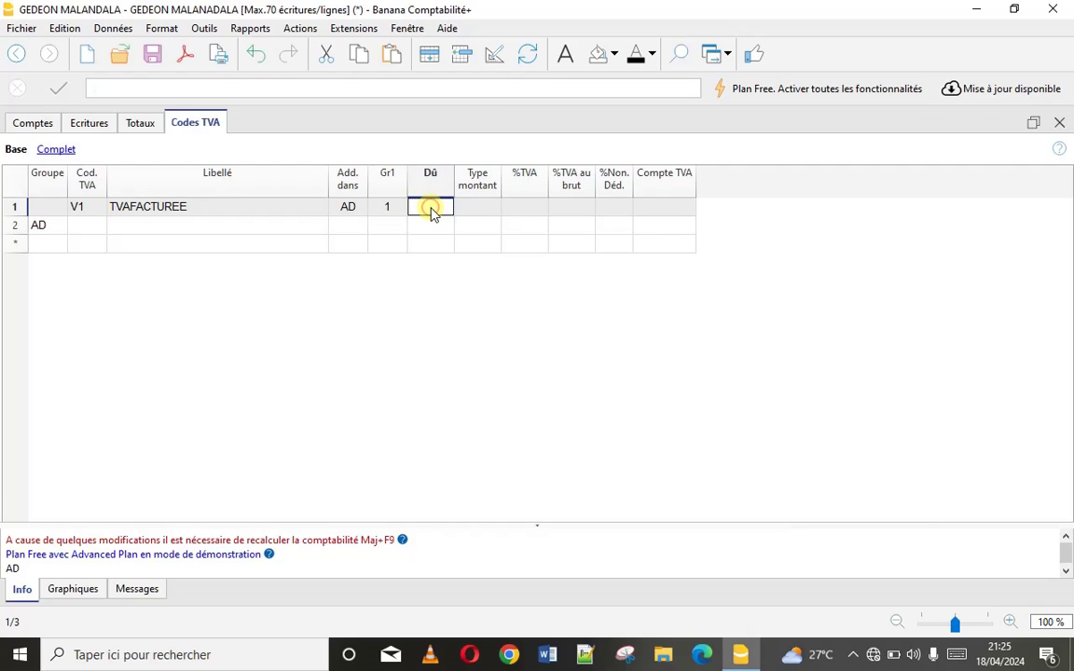
click(430, 212)
click(426, 225)
click(472, 209)
click(472, 209)
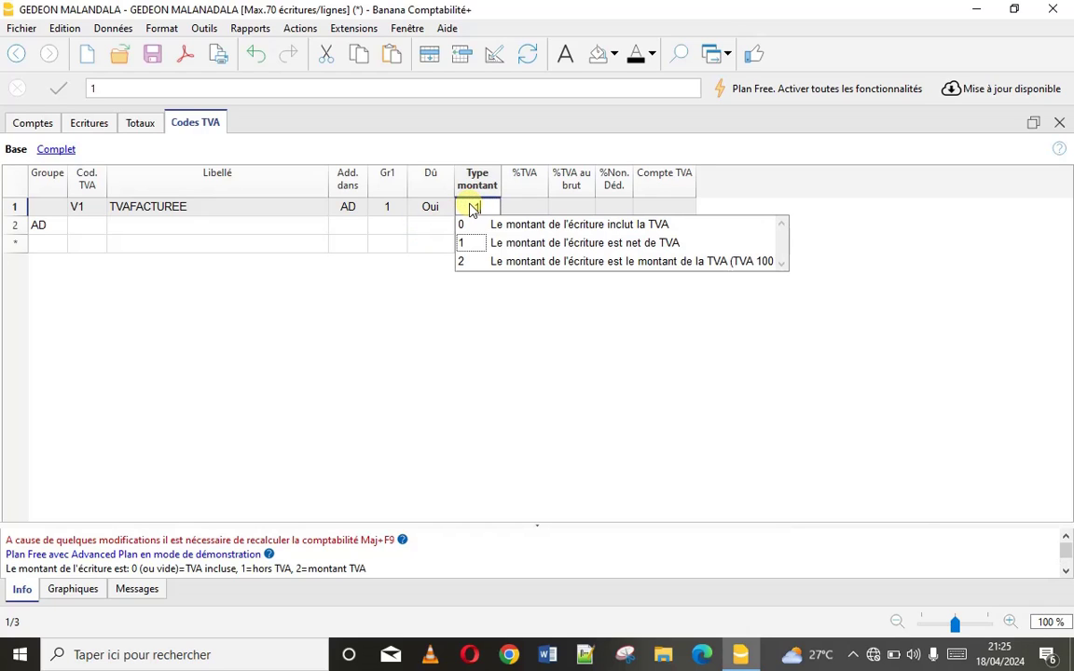
click(583, 245)
click(524, 210)
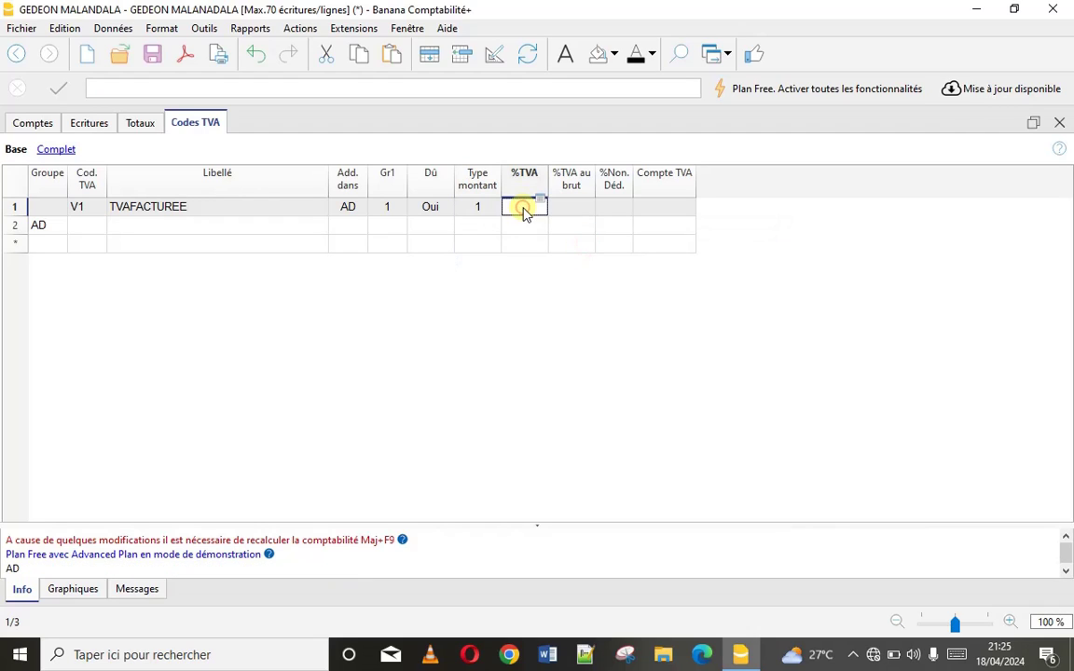
text(16)
click(653, 212)
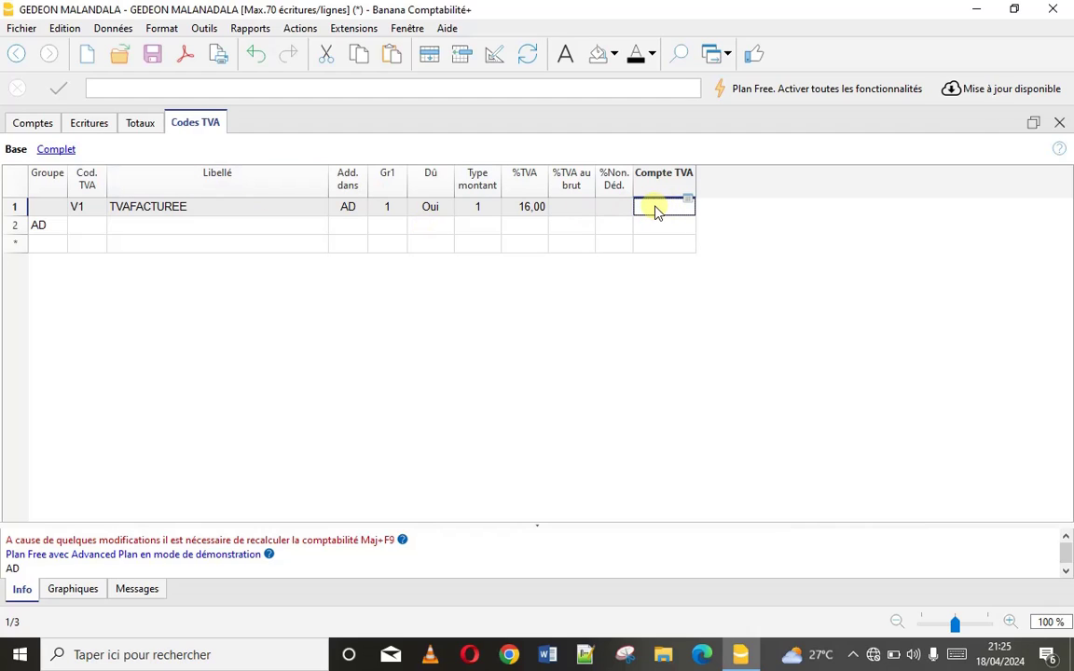
Set V1's VAT account to 443 TVA FACTUREE
double_click(655, 210)
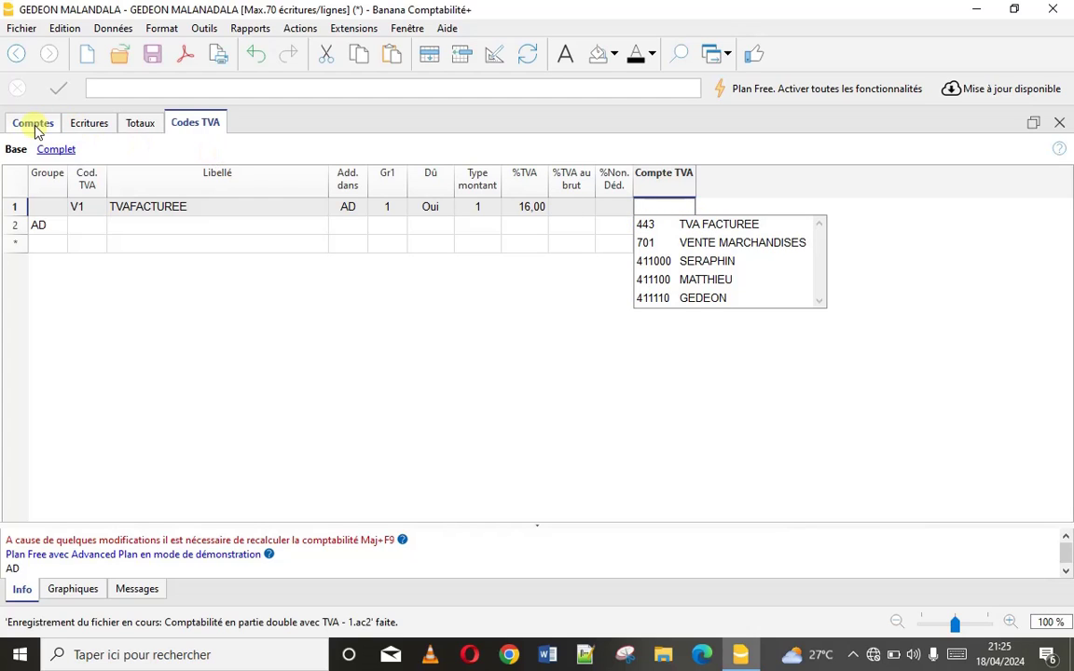
click(643, 225)
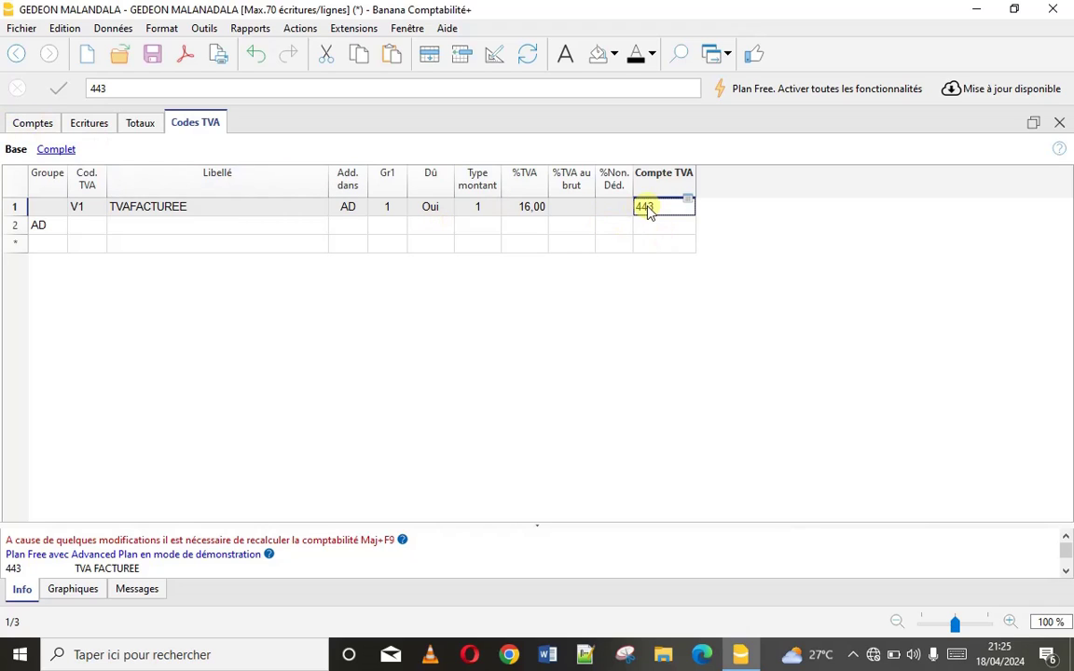
click(29, 132)
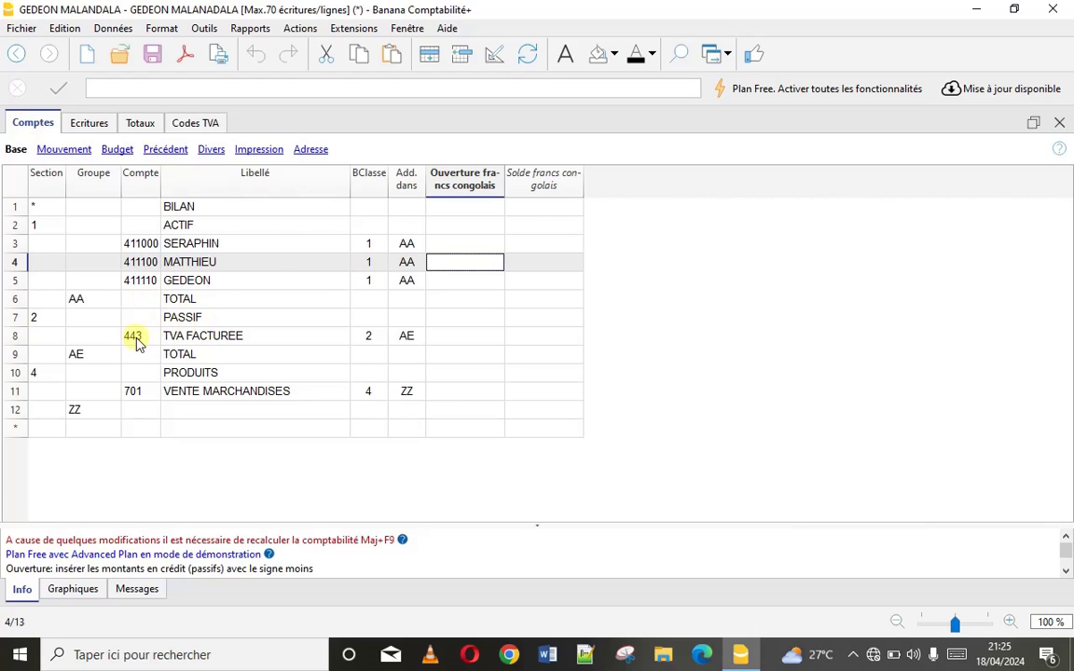
click(206, 131)
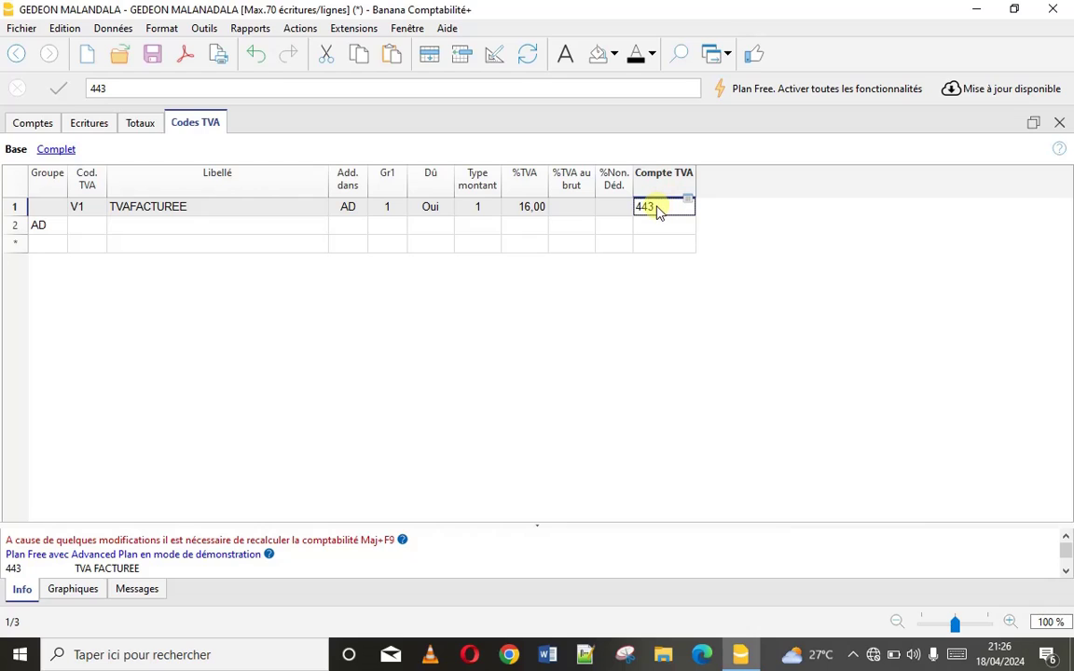
double_click(658, 209)
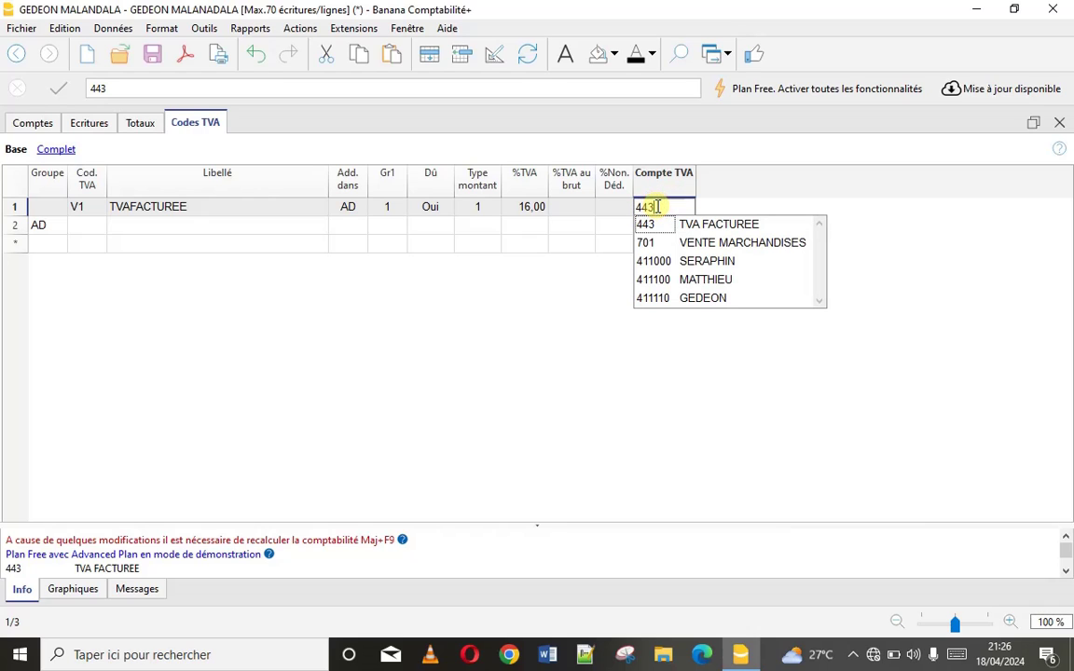
click(280, 242)
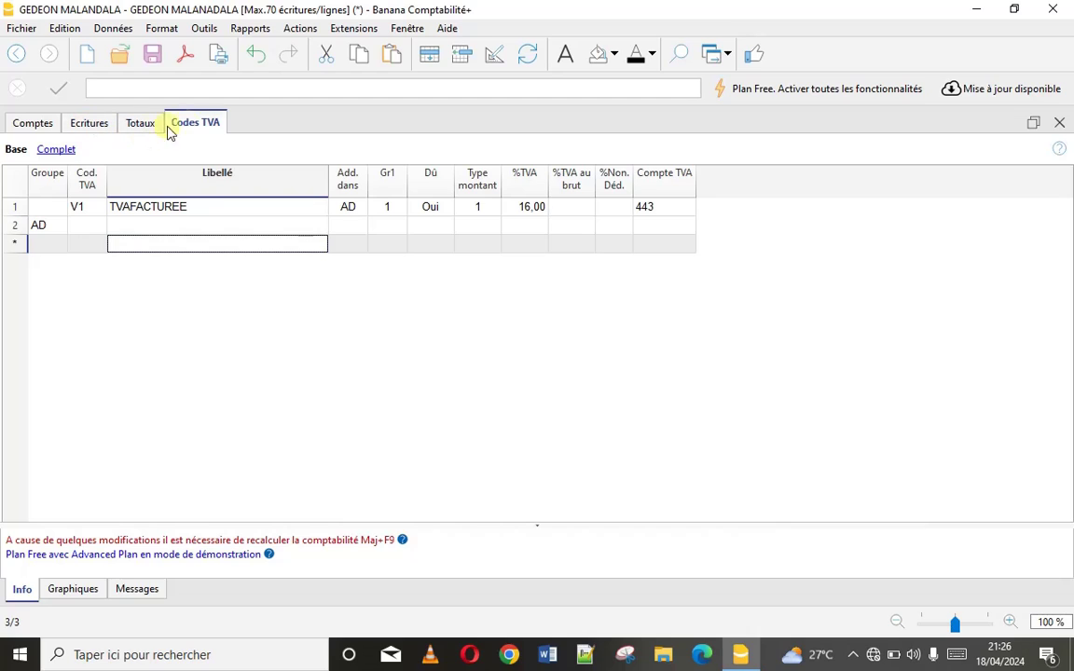
Show the empty Écritures table and save the file
click(91, 130)
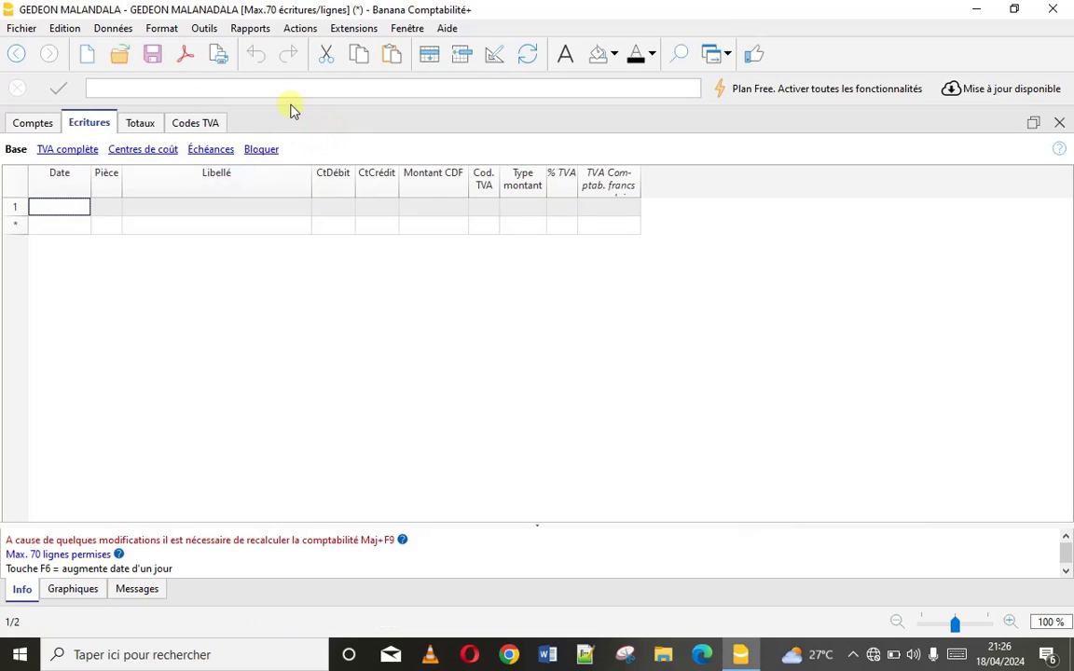
click(254, 57)
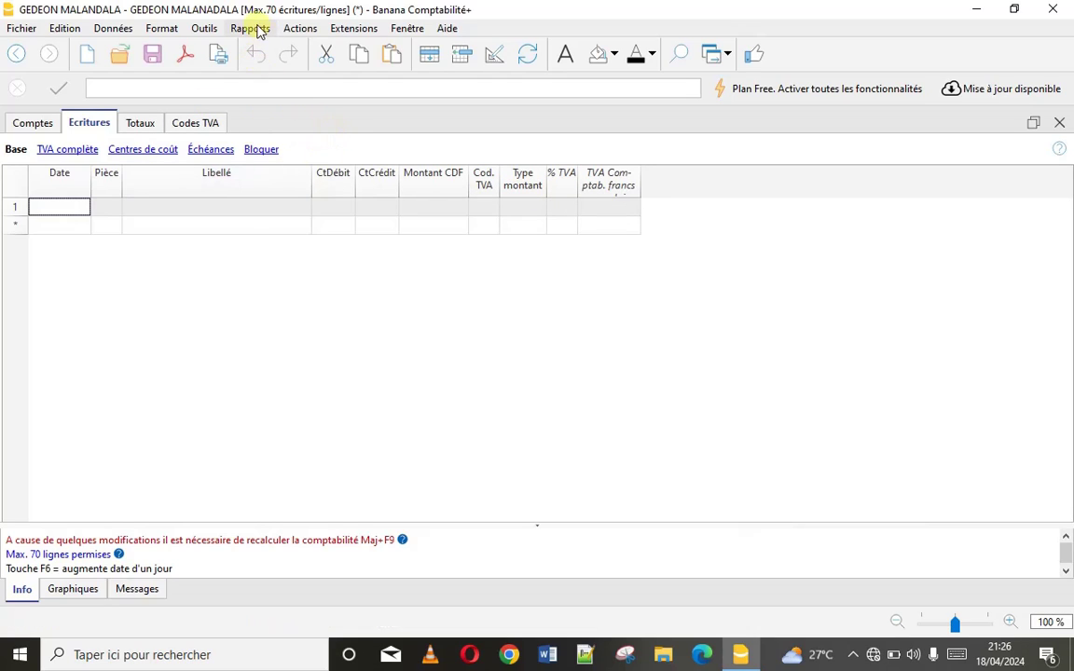
Add the Articles table and columns via Outils > Ajouter/Supprimer des fonctions, accepting the warning
click(205, 29)
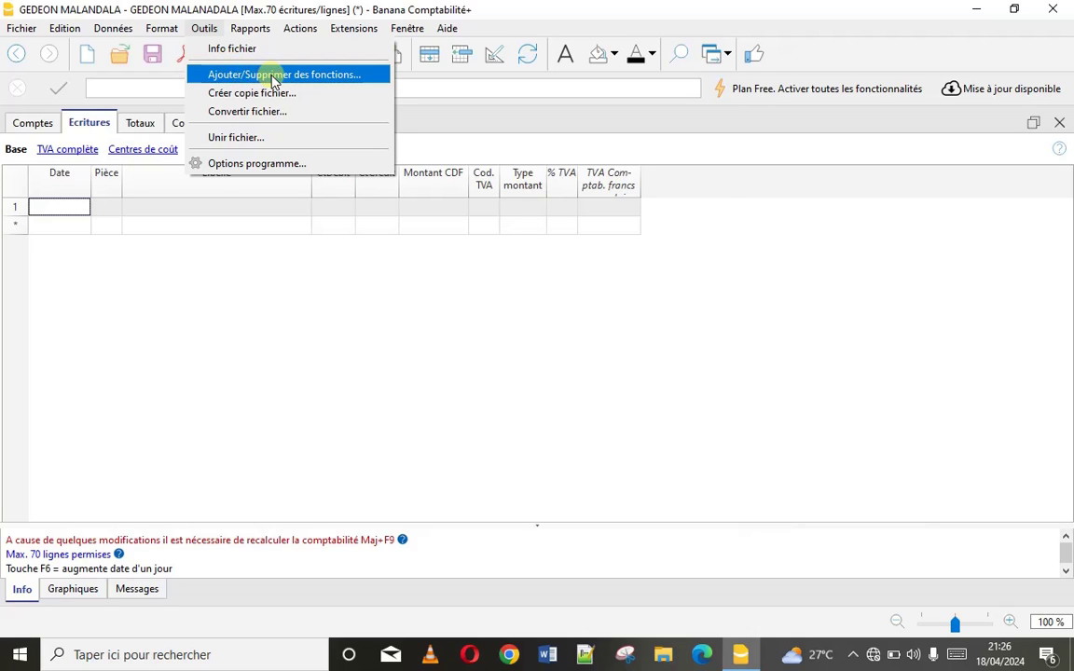
click(266, 75)
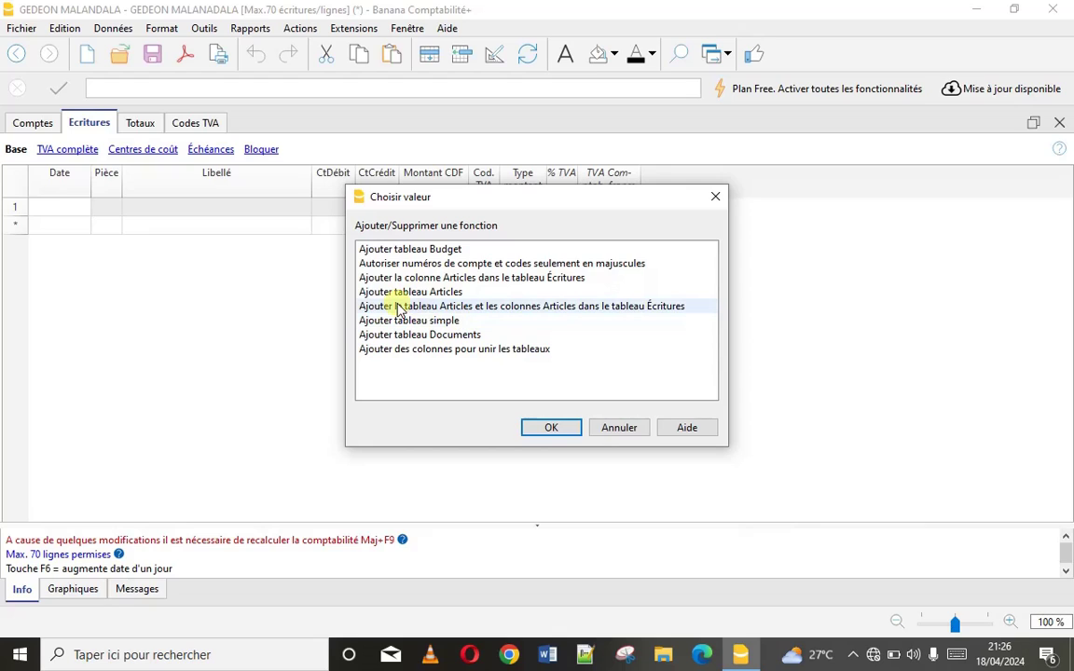
click(615, 314)
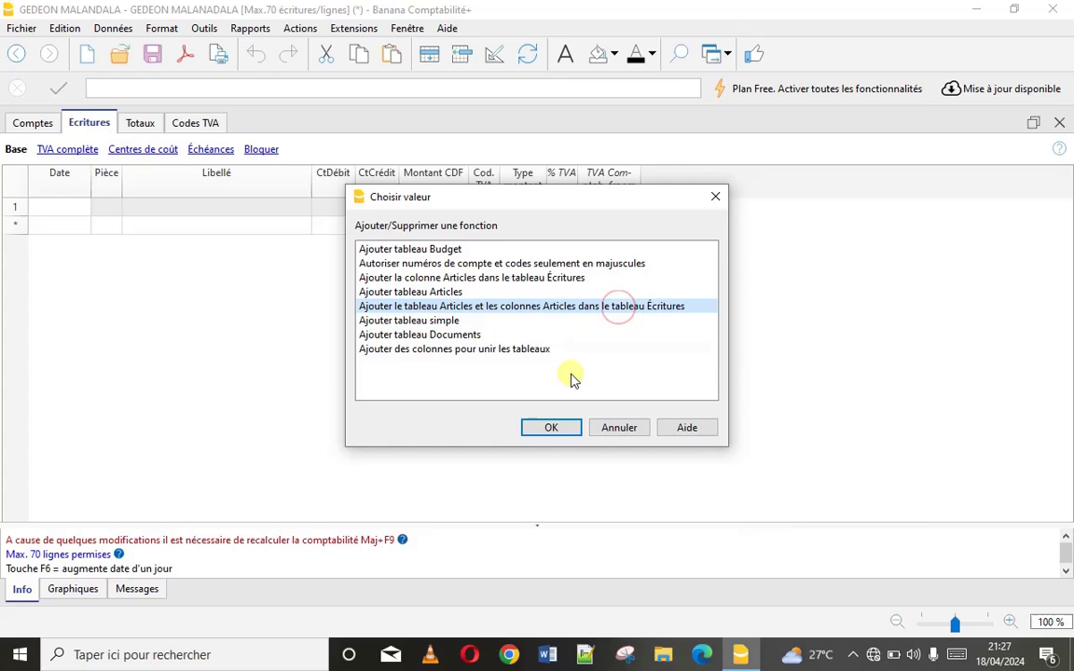
click(549, 429)
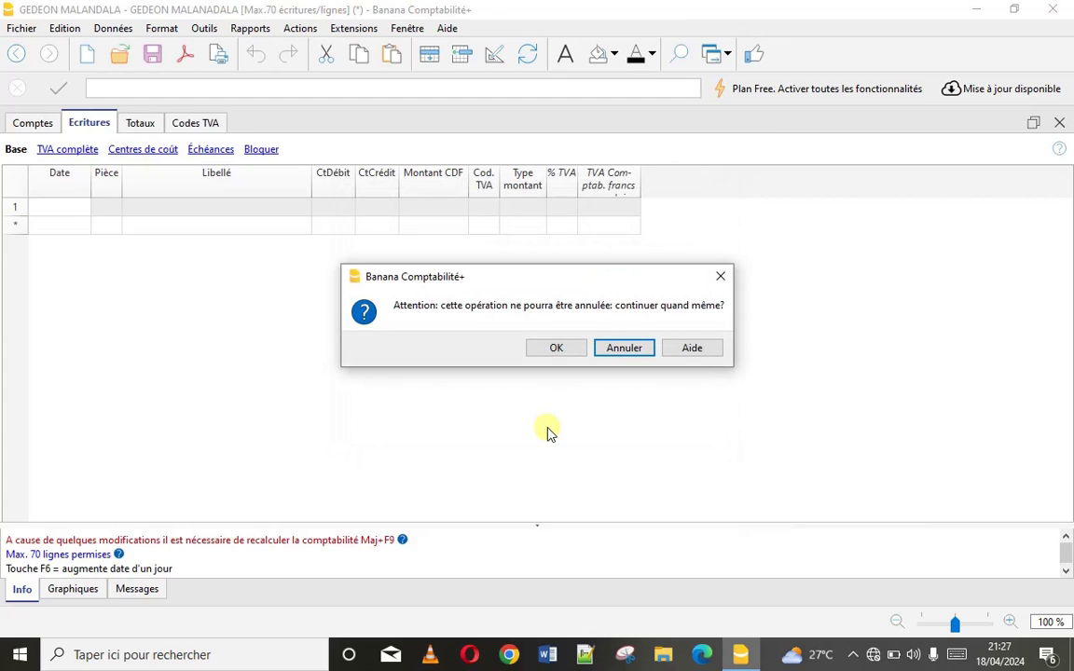
click(547, 350)
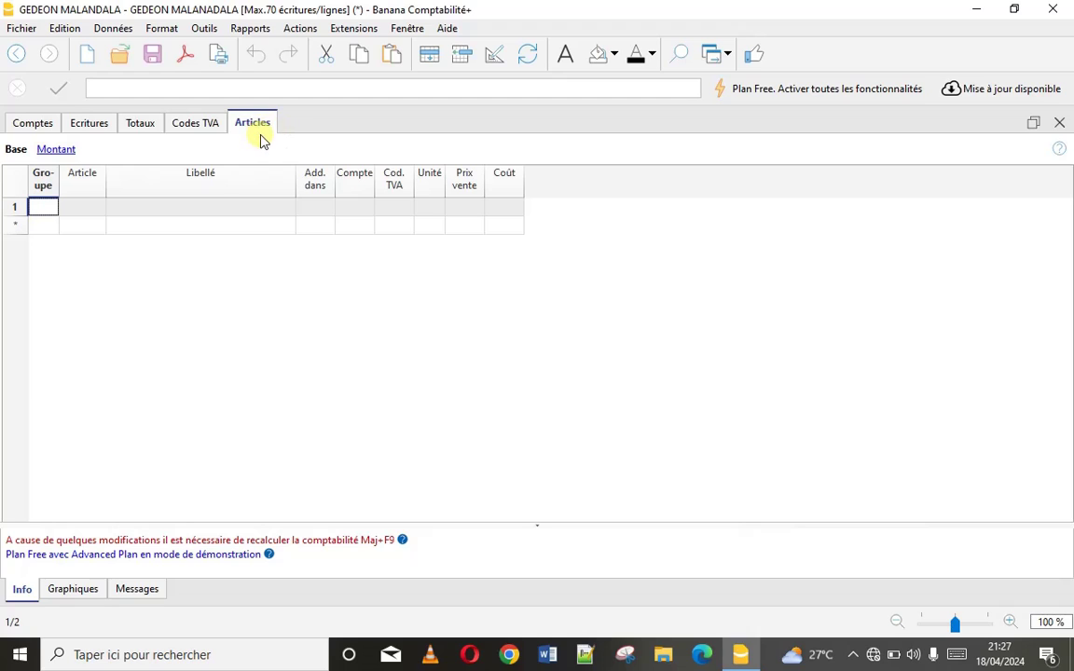
Date the first Écritures row 01/01/2024 and save the file with Ctrl+S
click(101, 125)
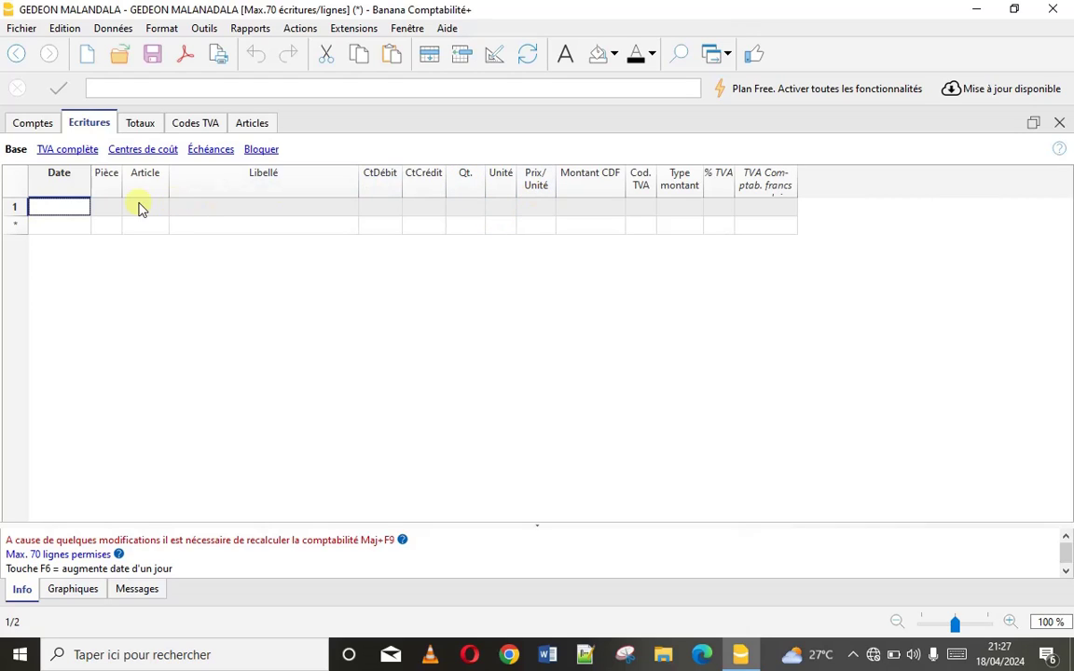
double_click(66, 206)
click(61, 225)
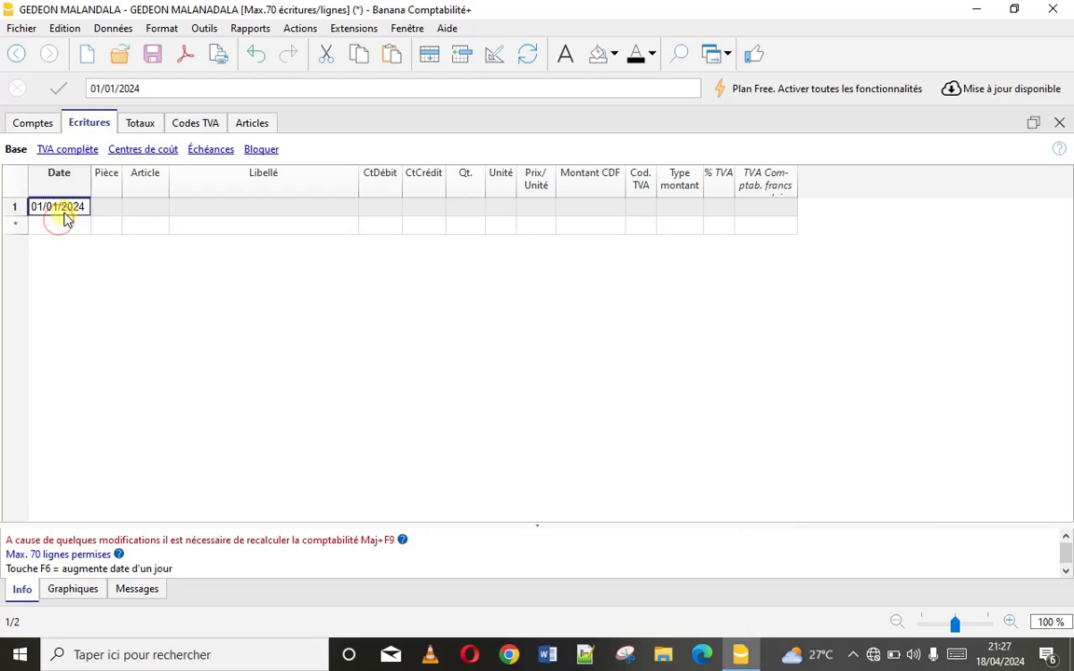
click(138, 207)
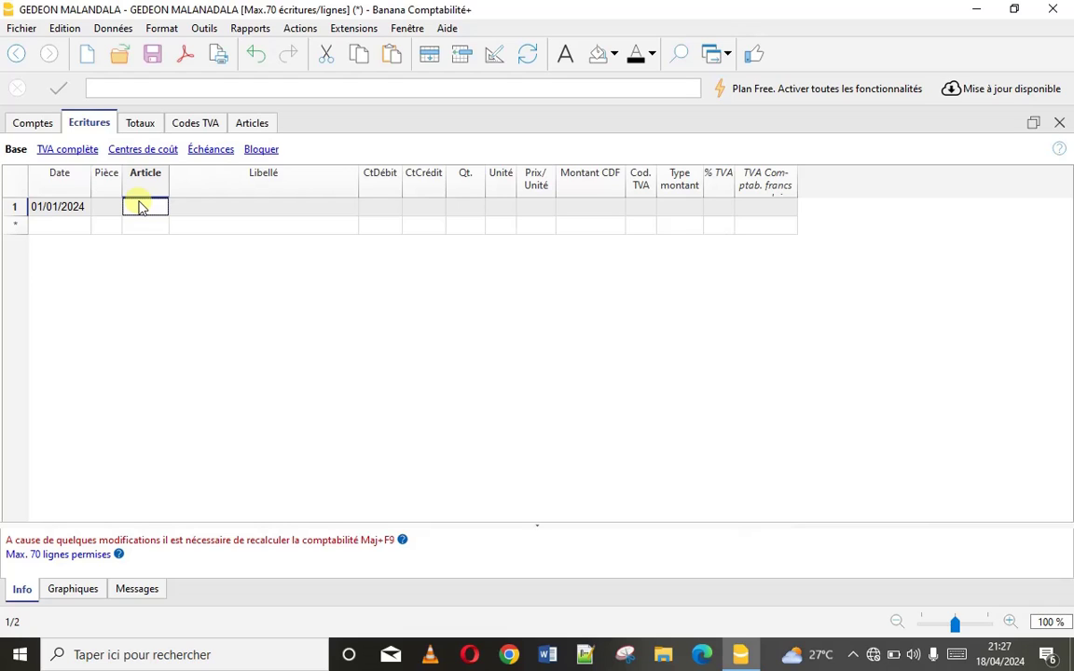
key(ctrl+s)
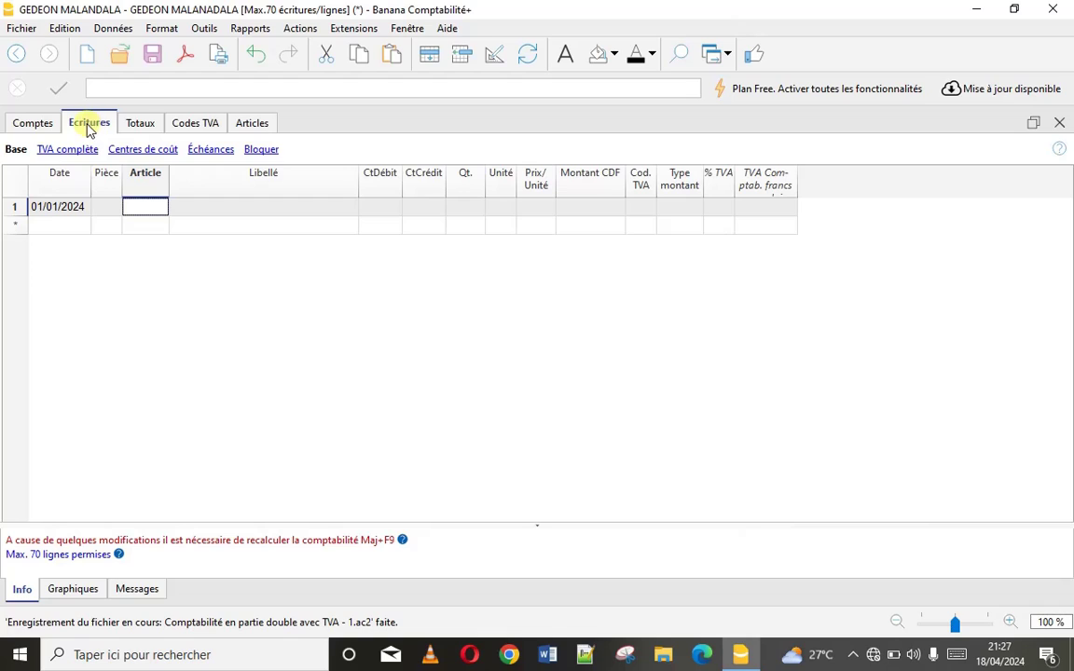
click(16, 149)
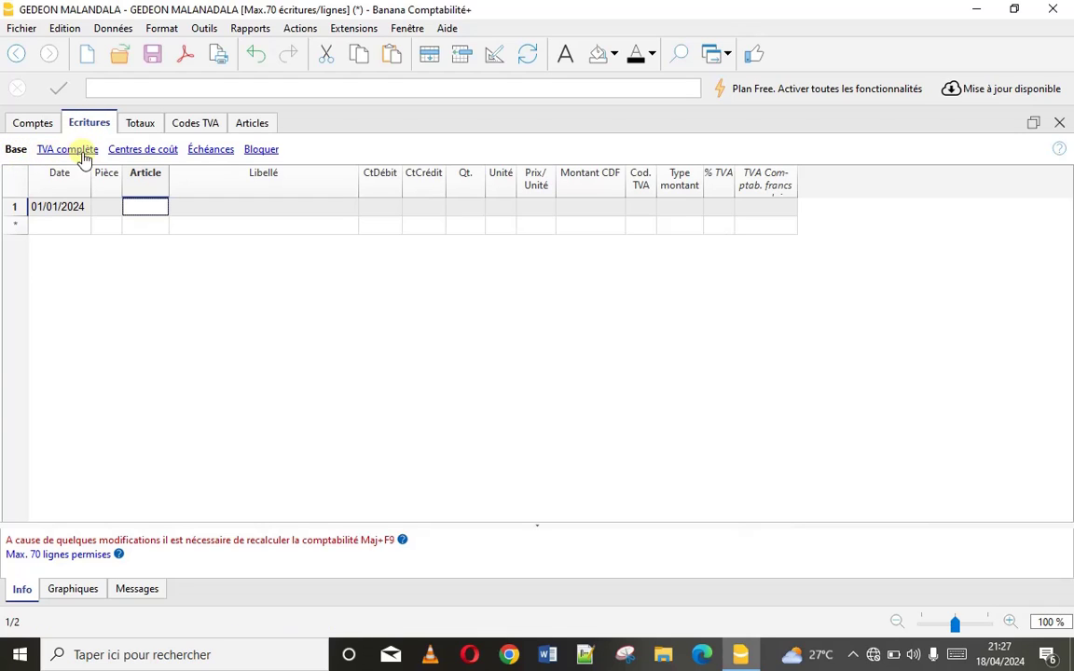
click(204, 155)
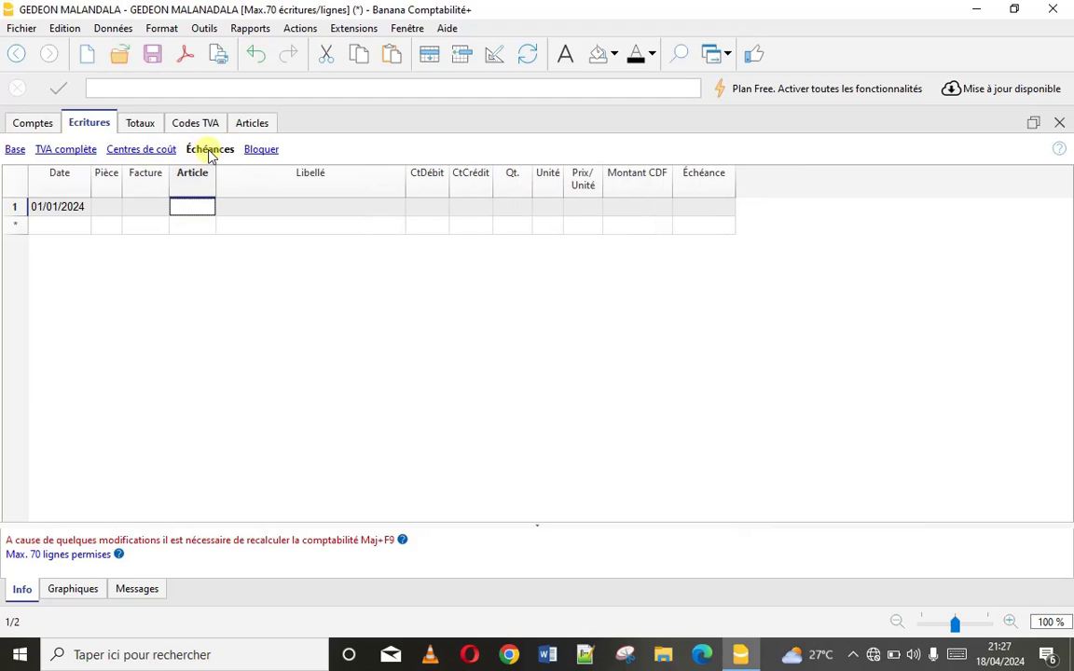
click(82, 157)
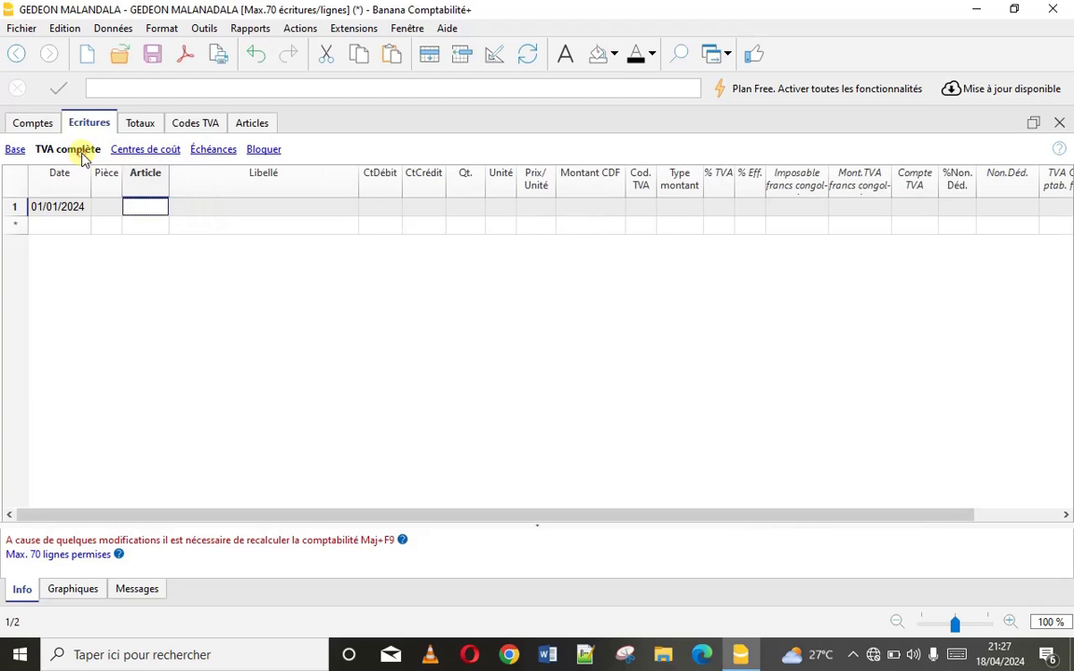
click(211, 151)
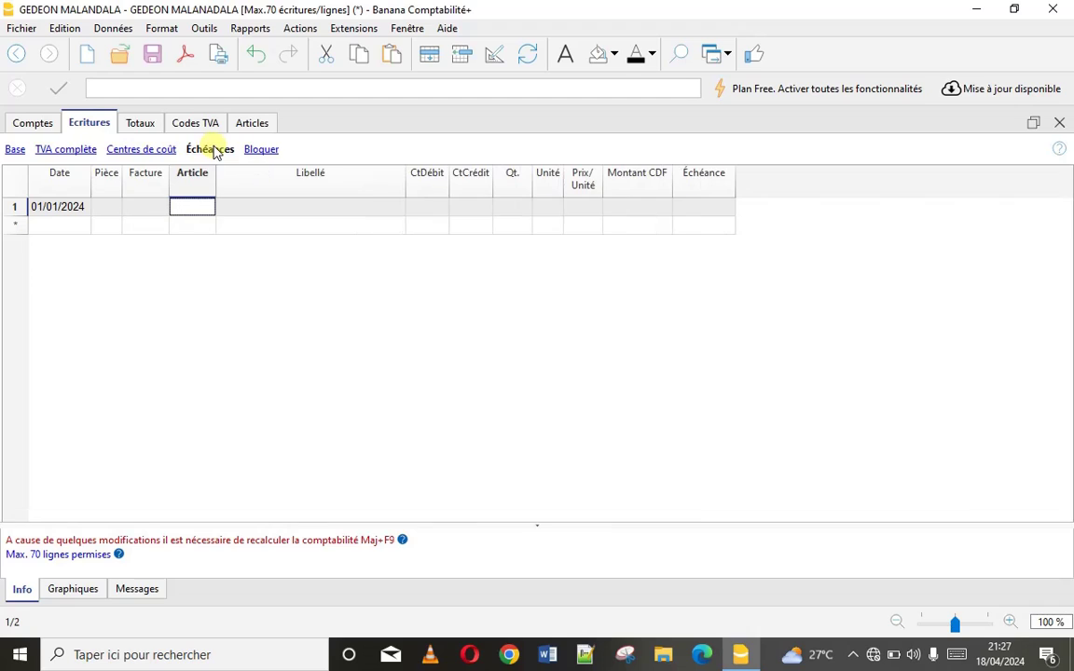
click(73, 152)
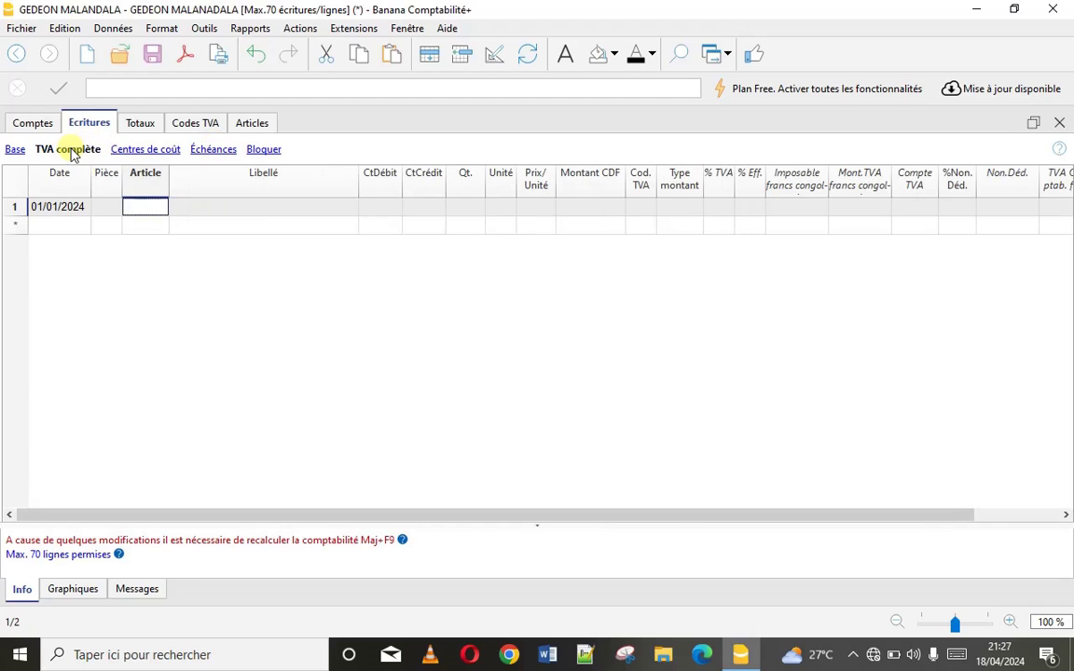
click(13, 154)
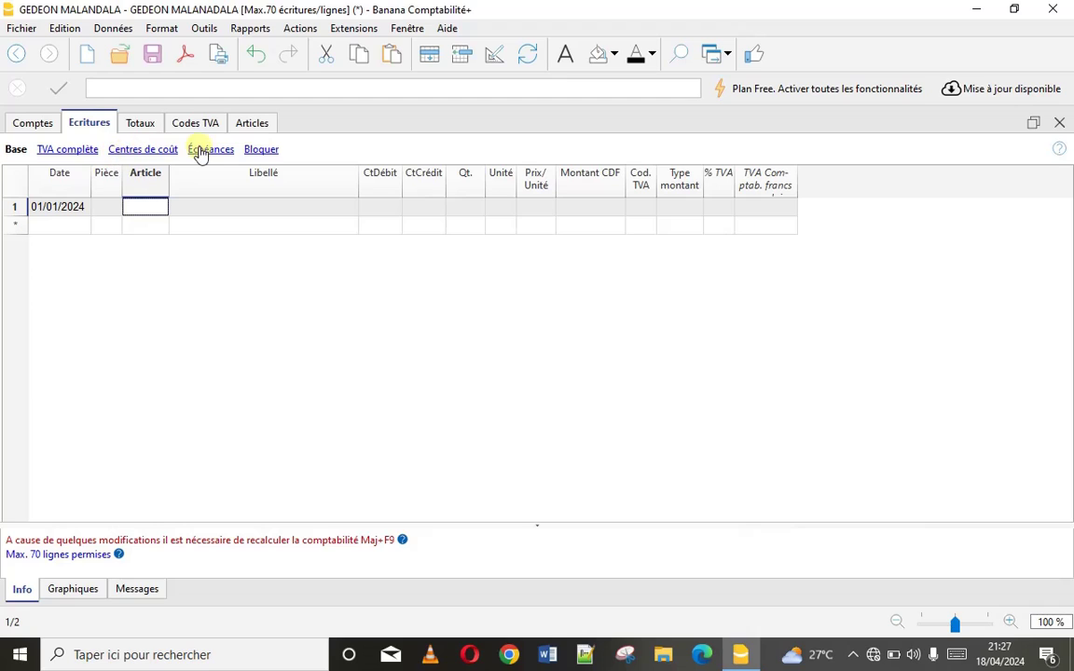
click(157, 150)
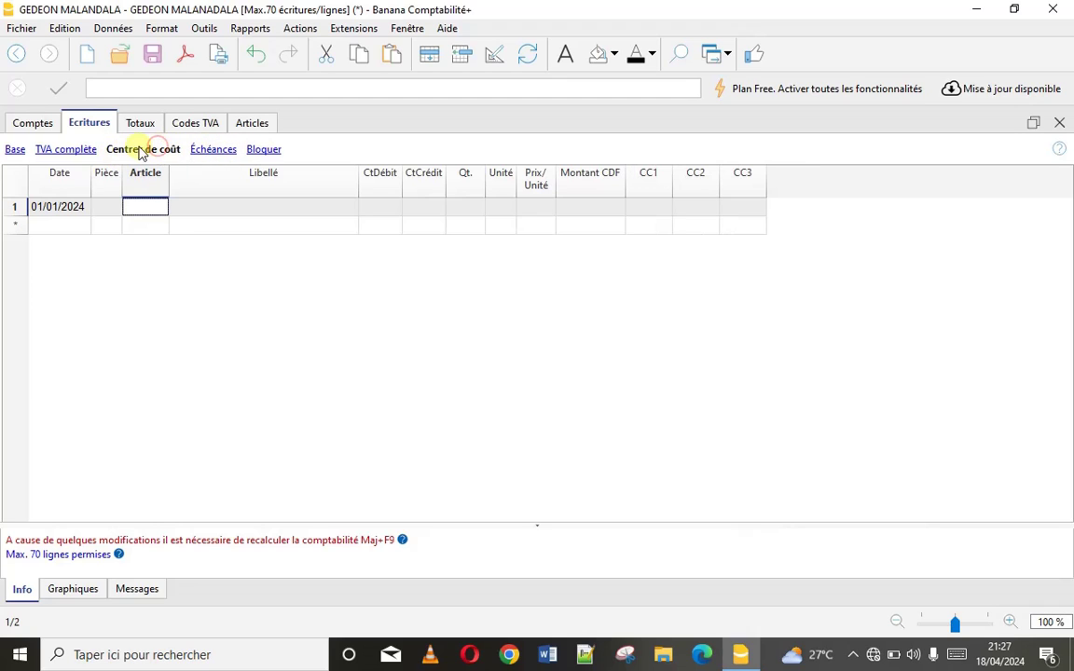
click(79, 151)
click(13, 150)
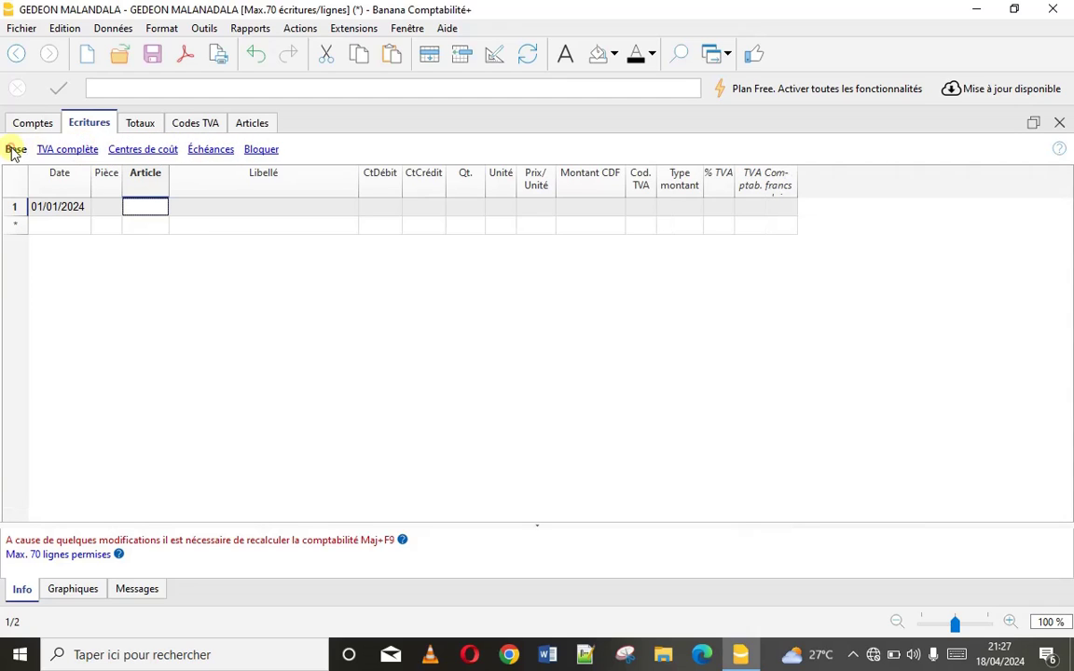
On row 1, enter Pièce FAC and Libellé ORDINATEUR, fixing the typing slips
click(107, 207)
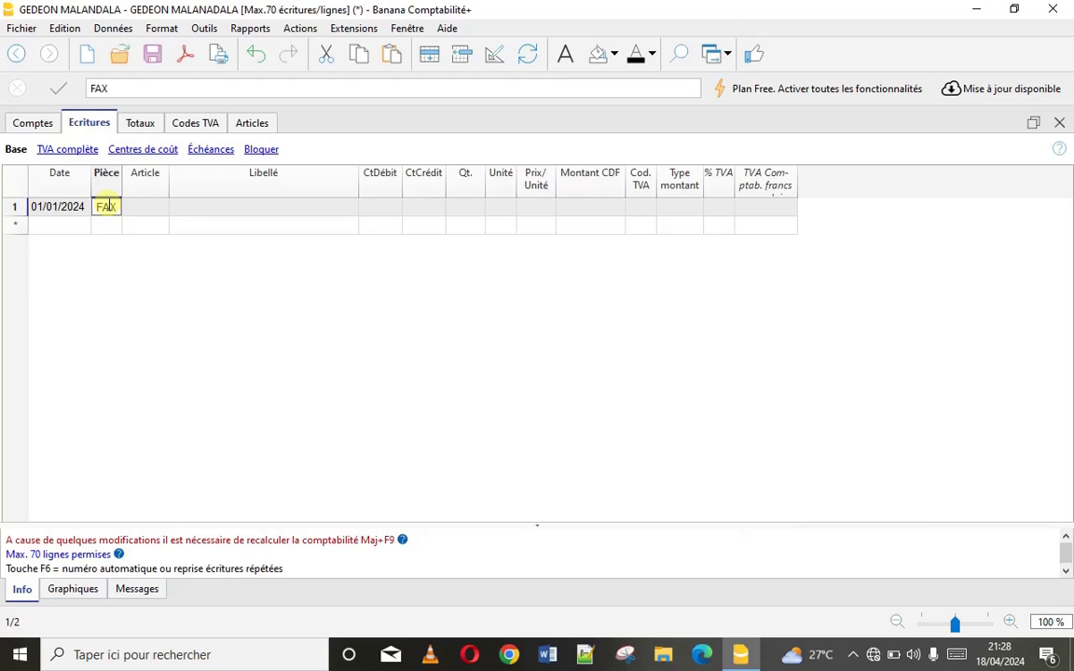
text(FACT)
key(BackSpace)
click(157, 209)
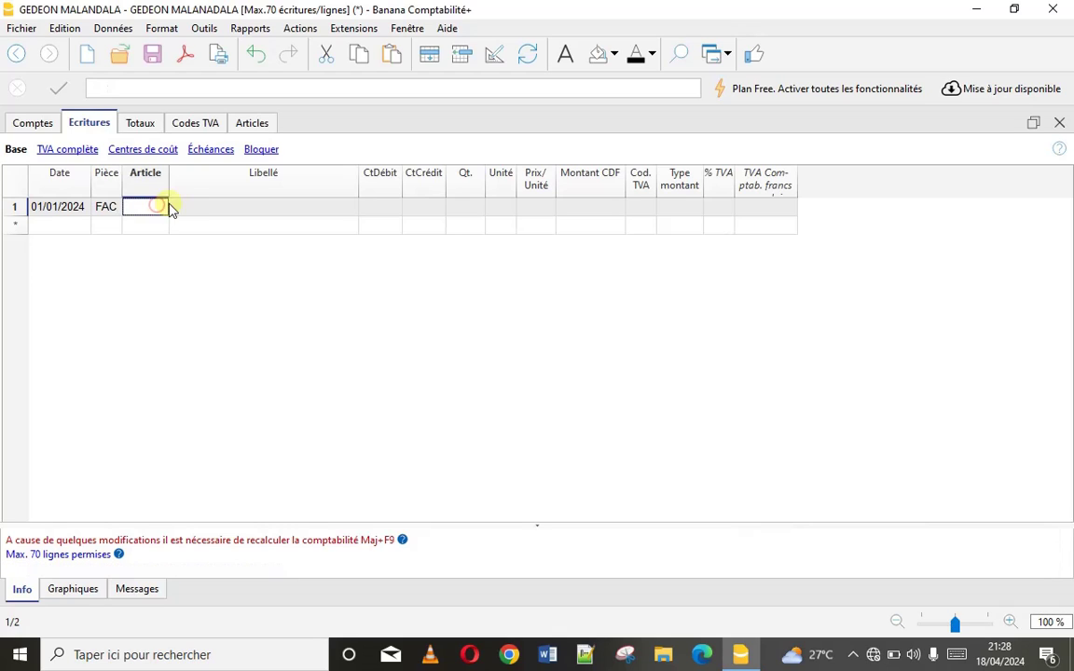
click(185, 206)
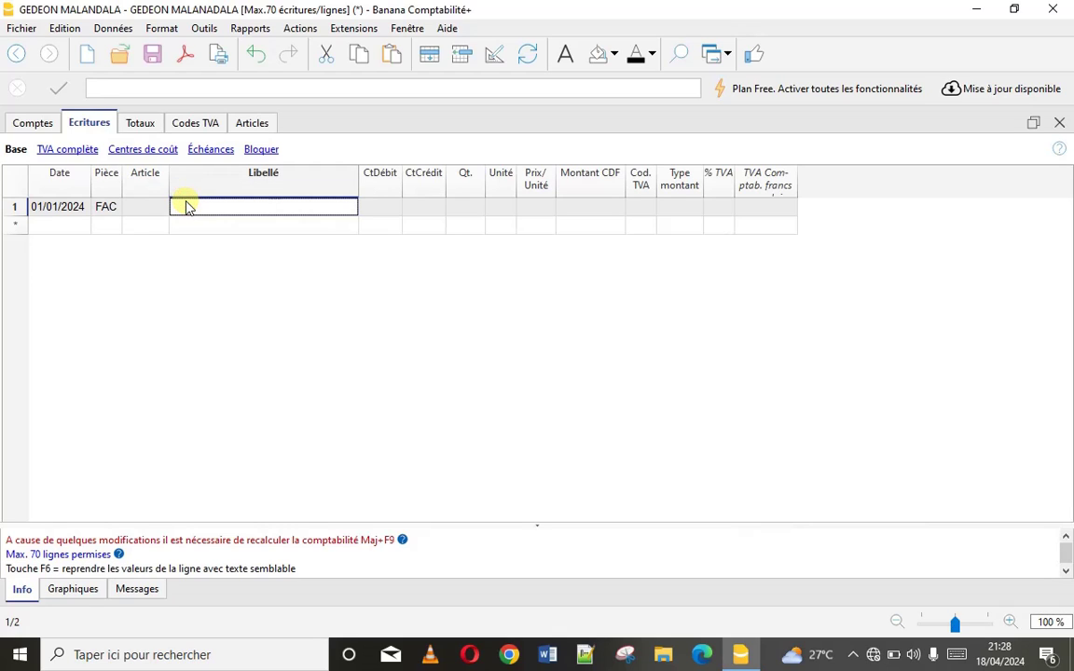
text(ORDINAT)
key(BackSpace)
key(BackSpace)
key(BackSpace)
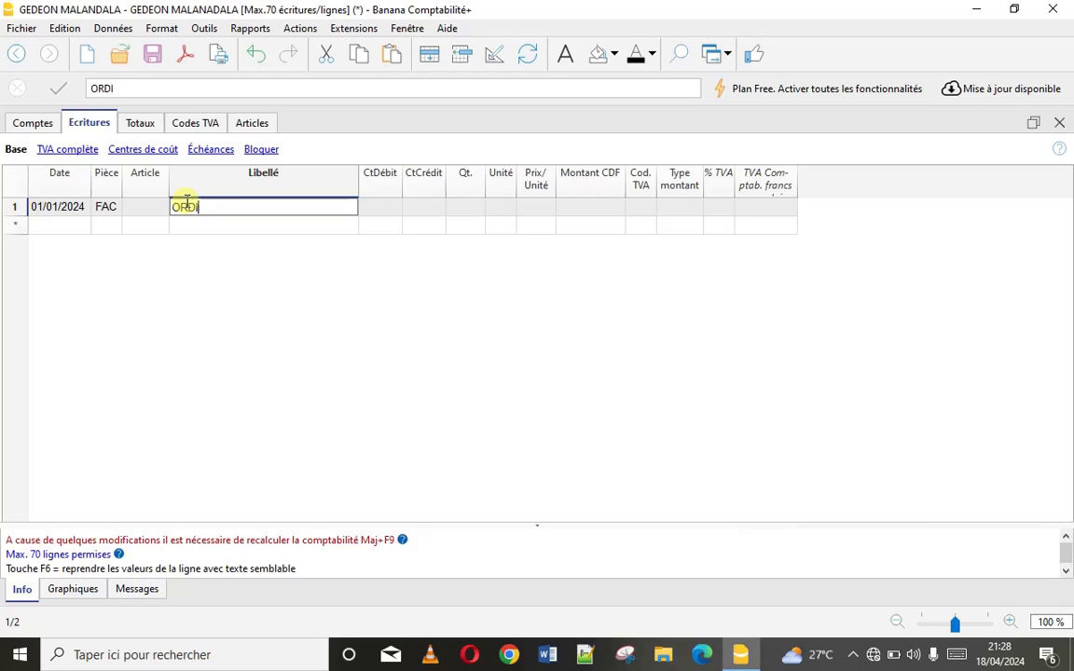
key(BackSpace)
key(BackSpace)
key(BackSpace)
text(M)
text(ORDINATEUR)
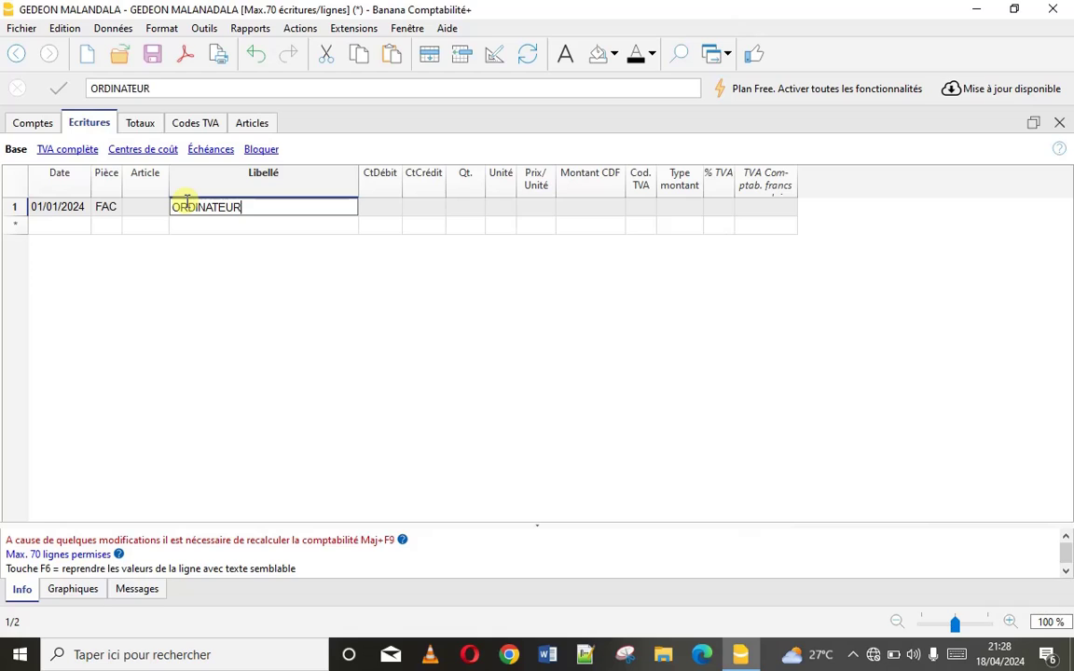
click(378, 210)
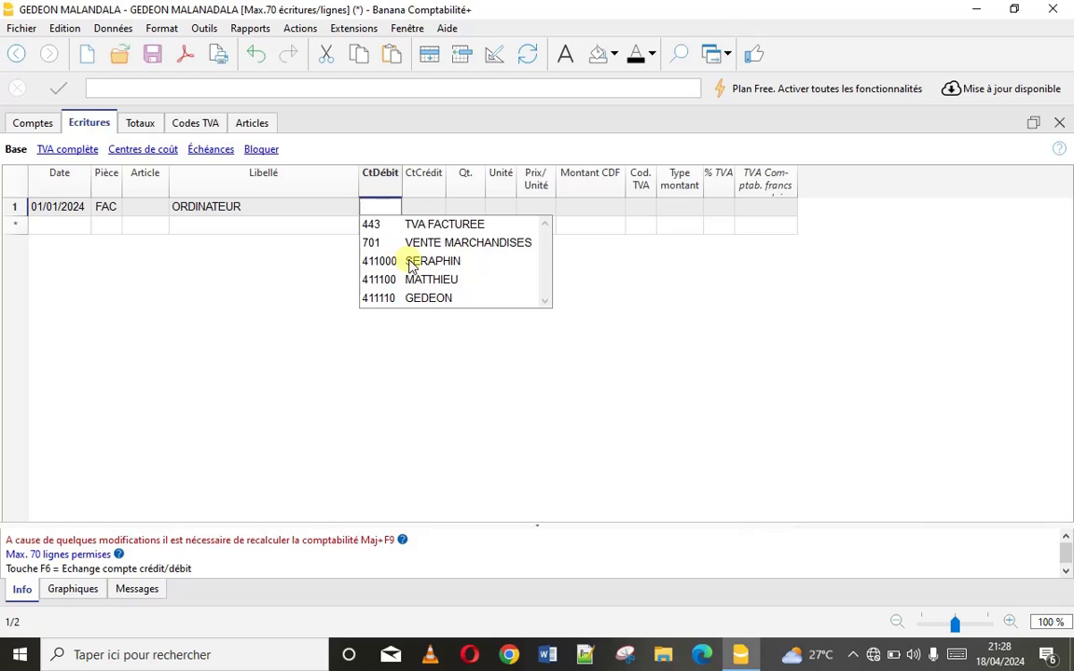
Debit 411000, credit 701, and enter 2 KIT at 20000 each for 40 000,00
click(408, 261)
click(416, 207)
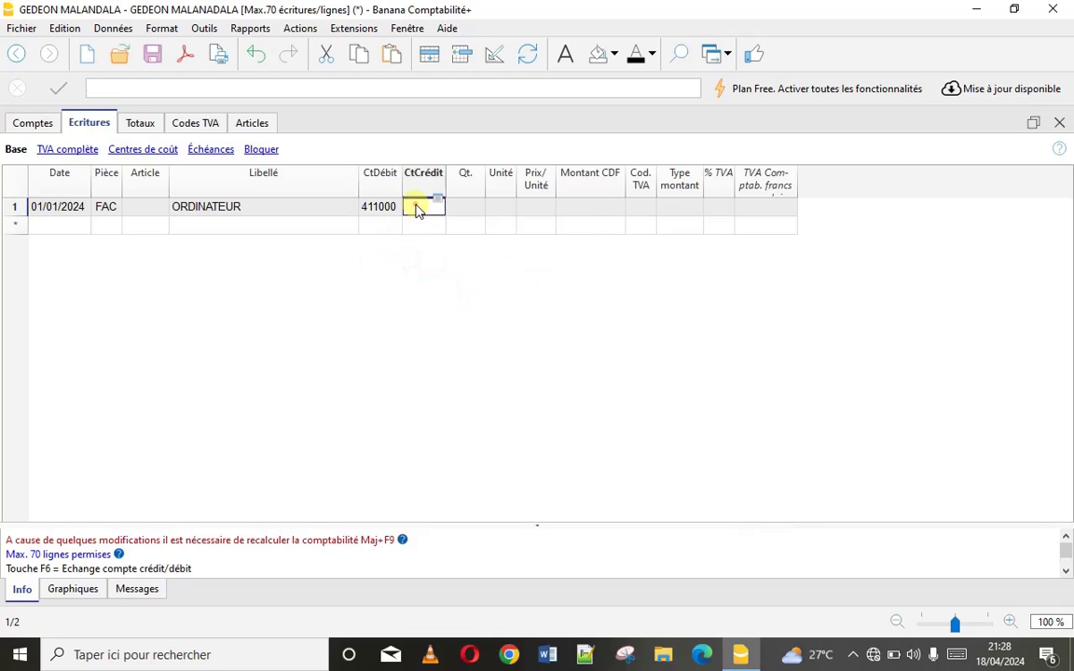
click(416, 207)
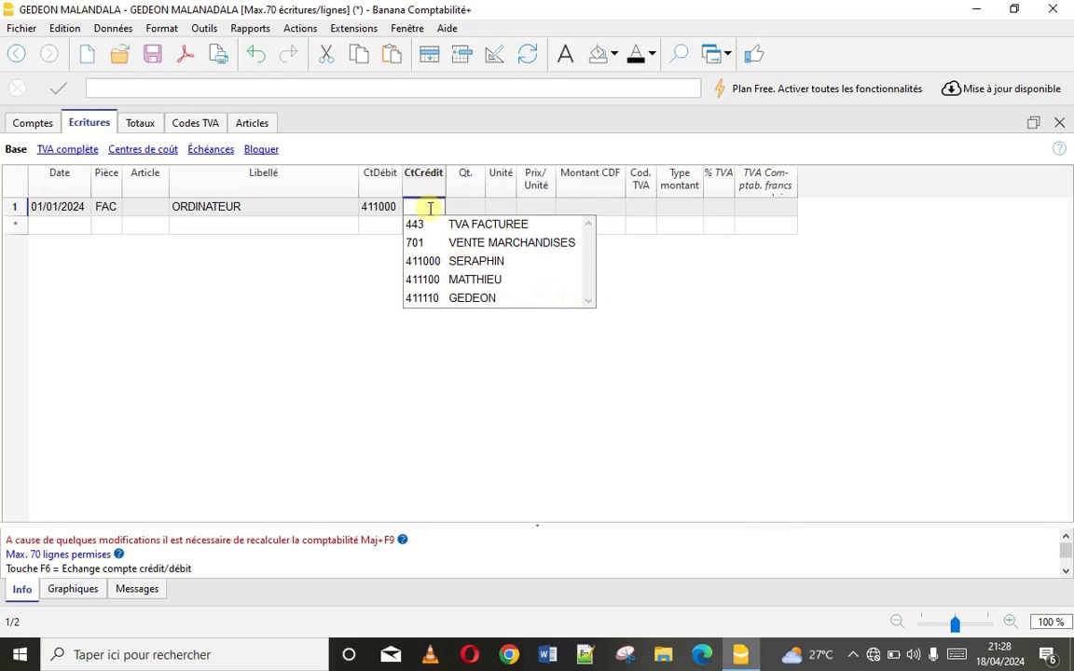
text(701)
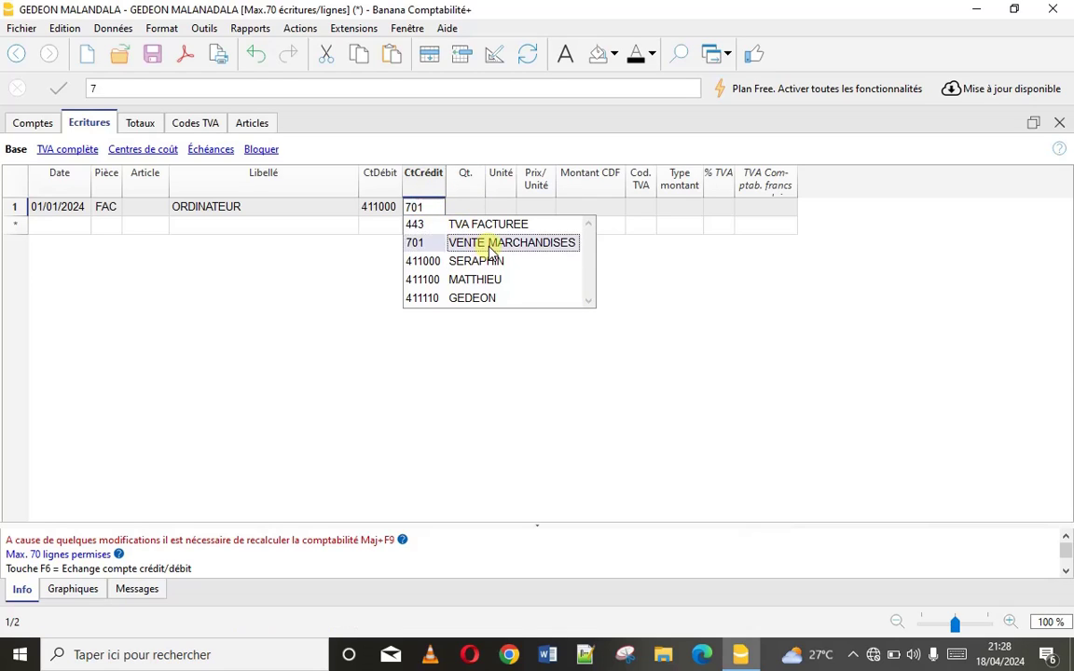
click(489, 246)
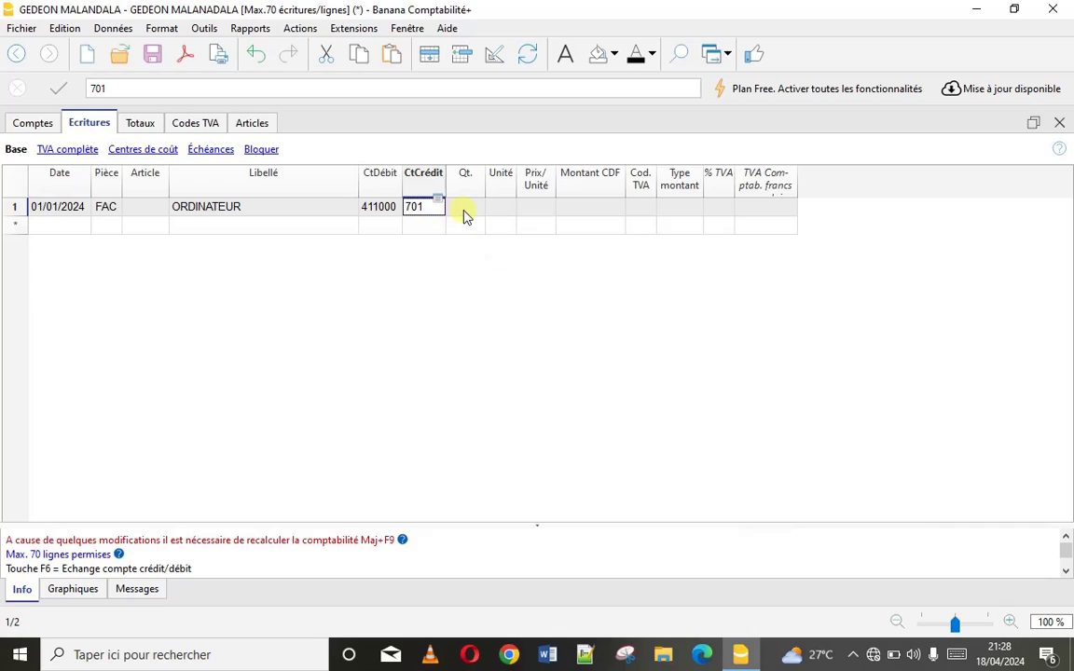
click(463, 209)
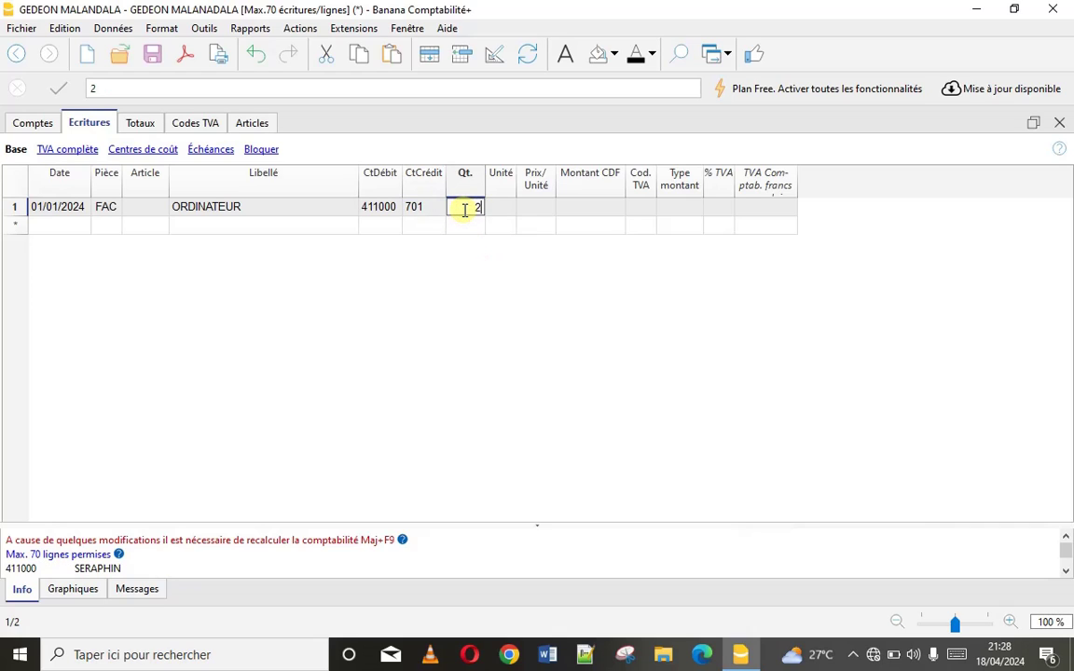
click(493, 211)
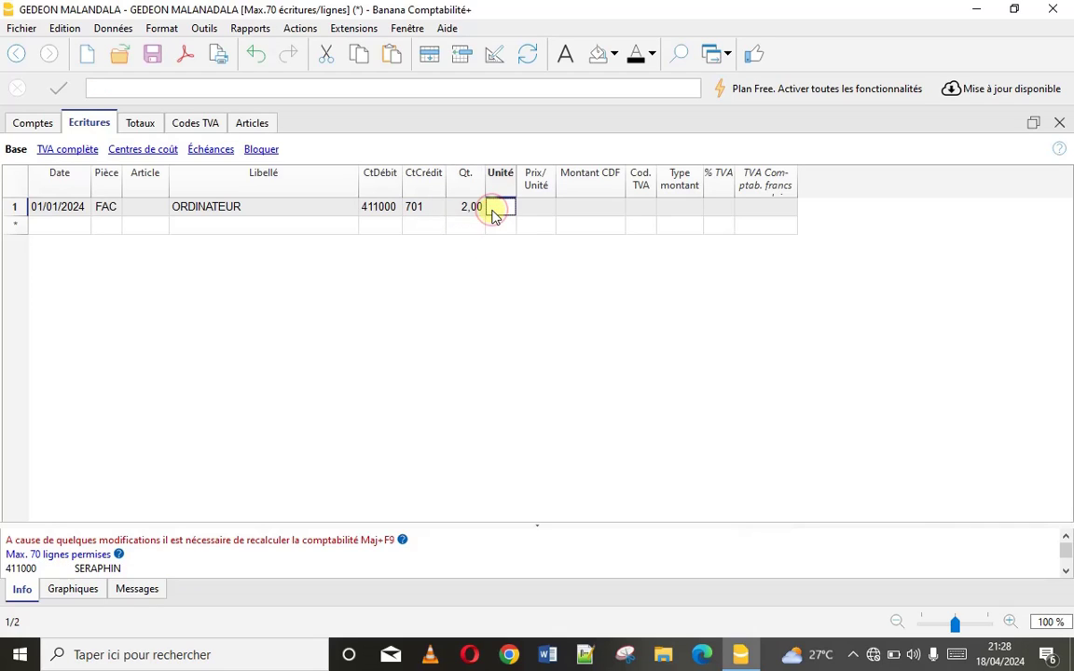
text(KIT)
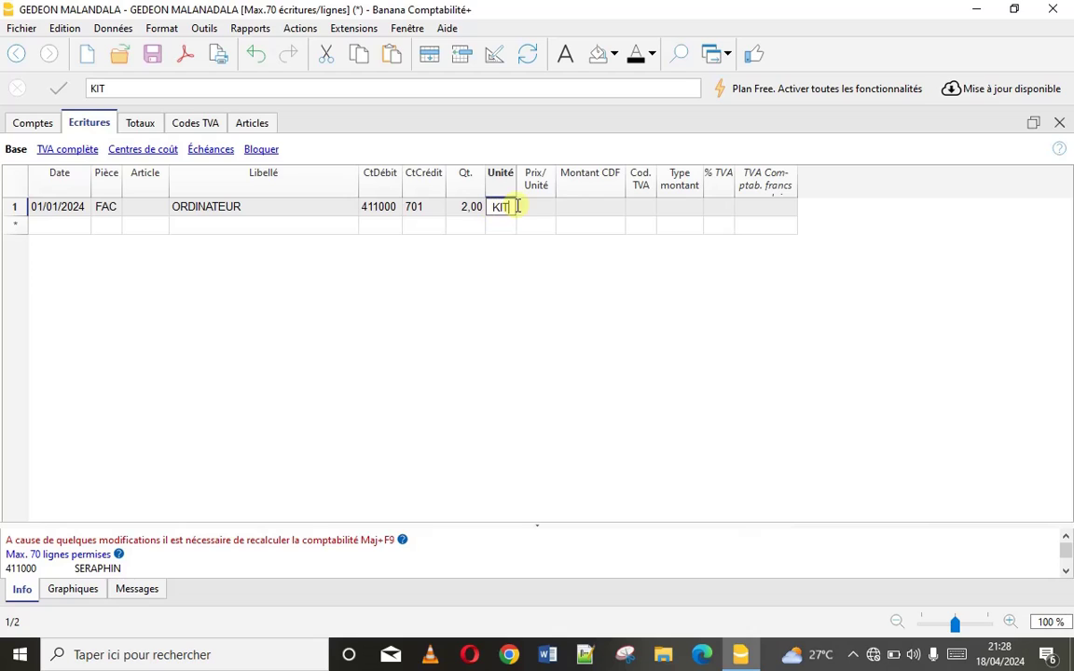
click(536, 211)
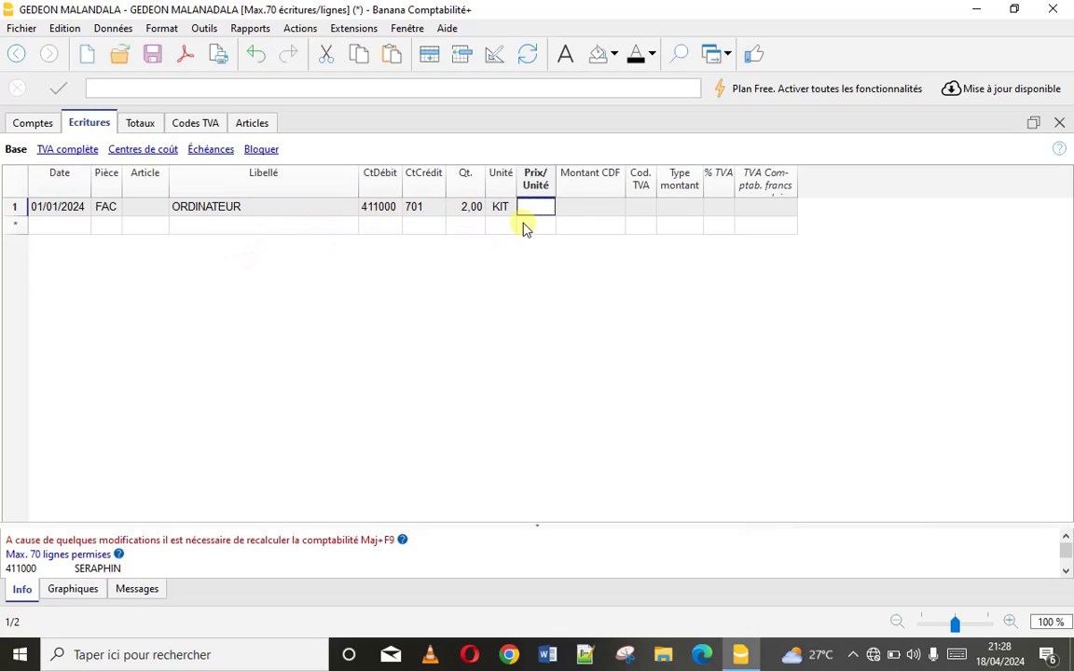
text(20000)
click(566, 206)
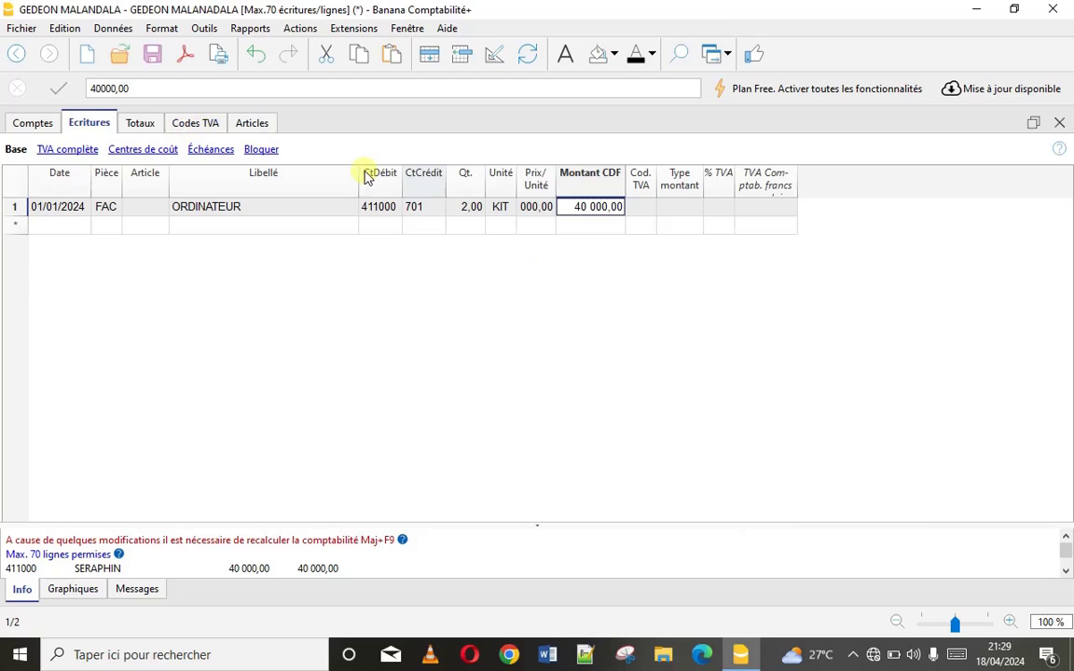
Apply VAT code V1 (TVA facturée) to the entry, producing -6 400,00 VAT
double_click(642, 207)
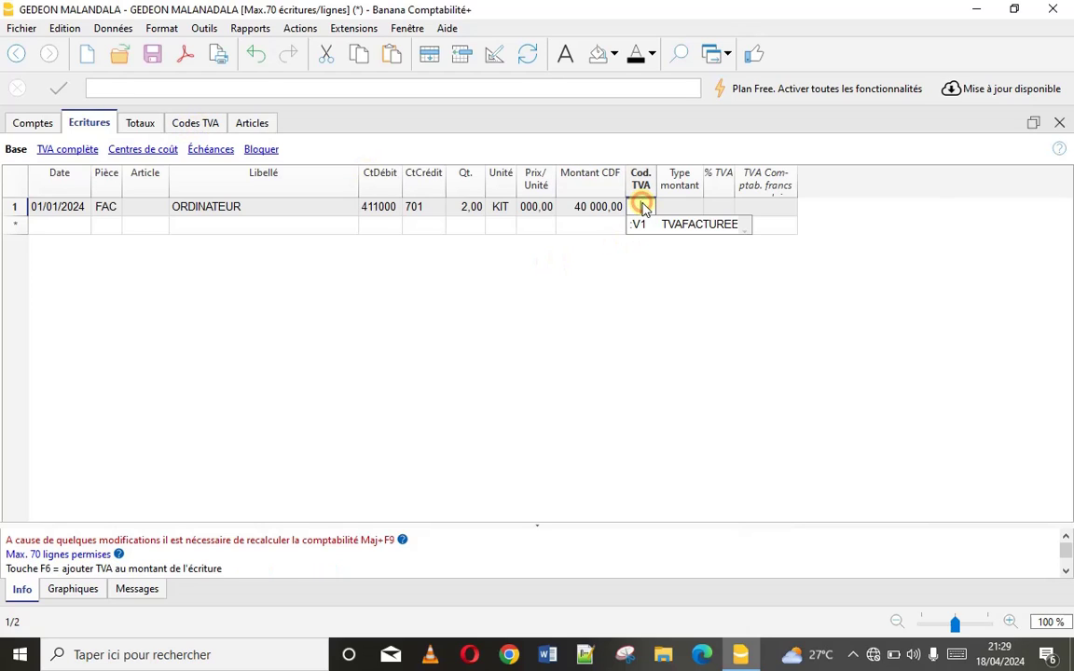
click(642, 227)
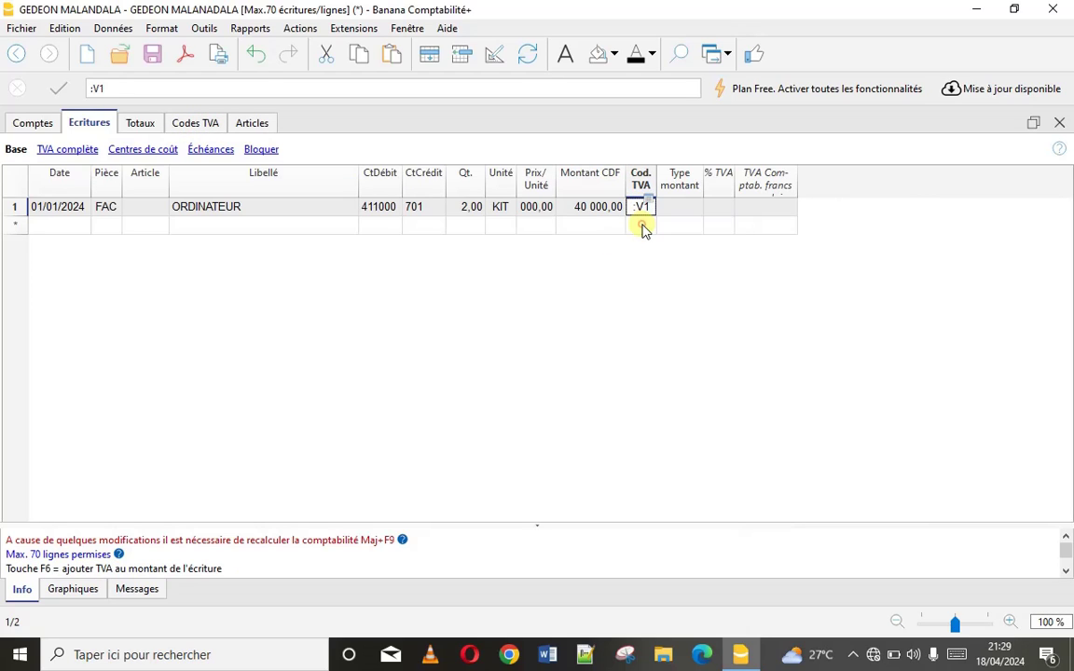
click(416, 227)
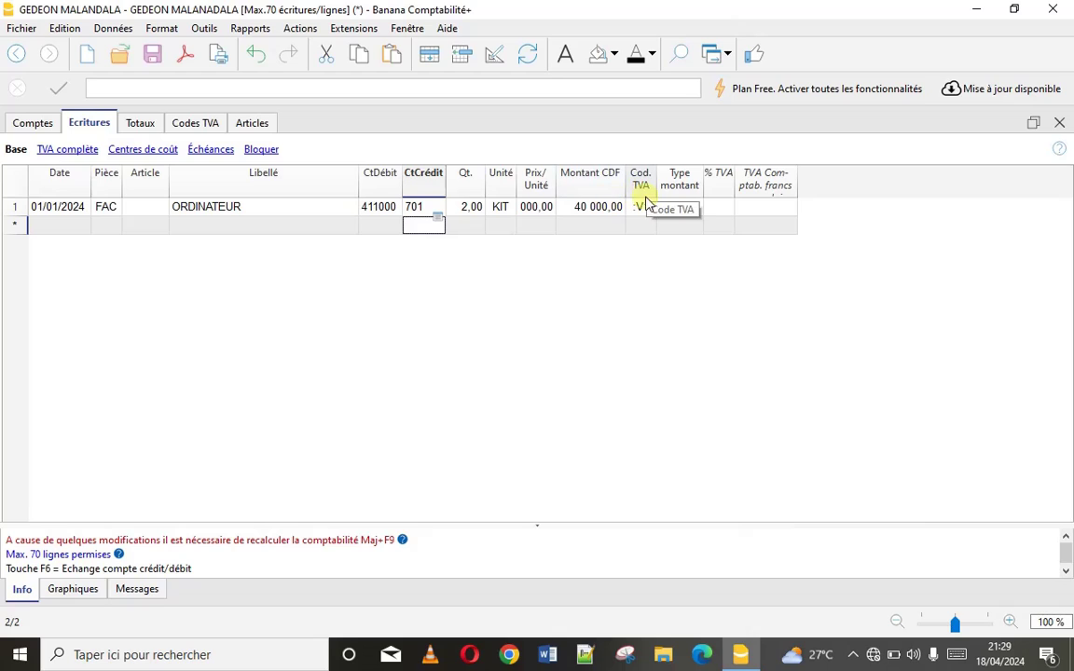
click(639, 211)
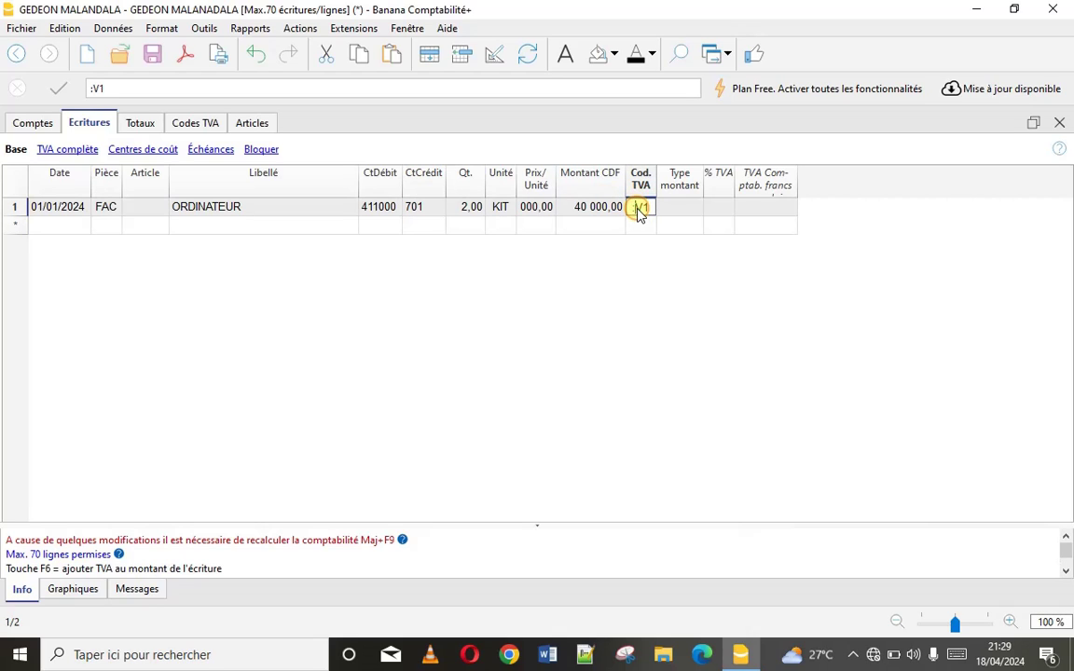
double_click(637, 209)
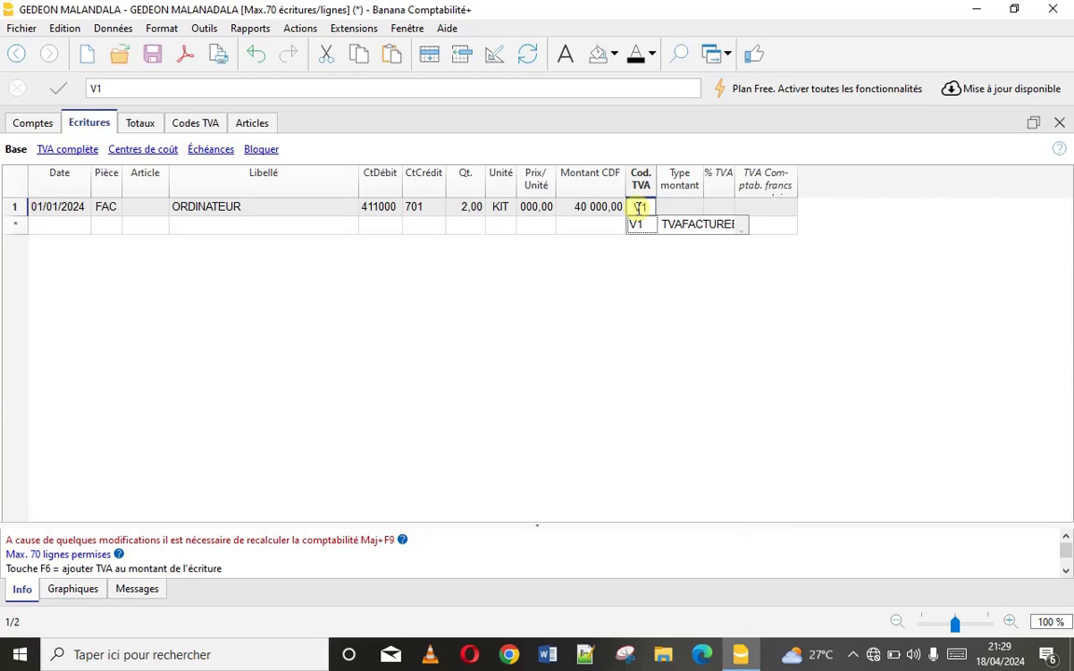
key(Return)
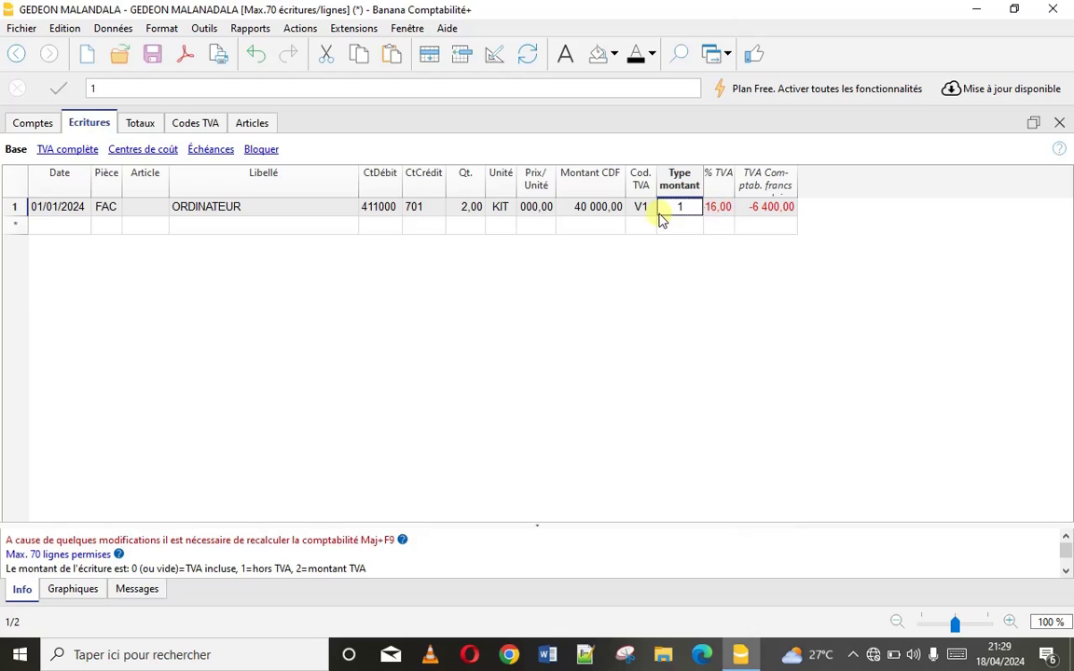
Start row 2 dated 12/01/2024 with FAC, MAIS, debit 411100 and credit 701
double_click(76, 223)
text(12)
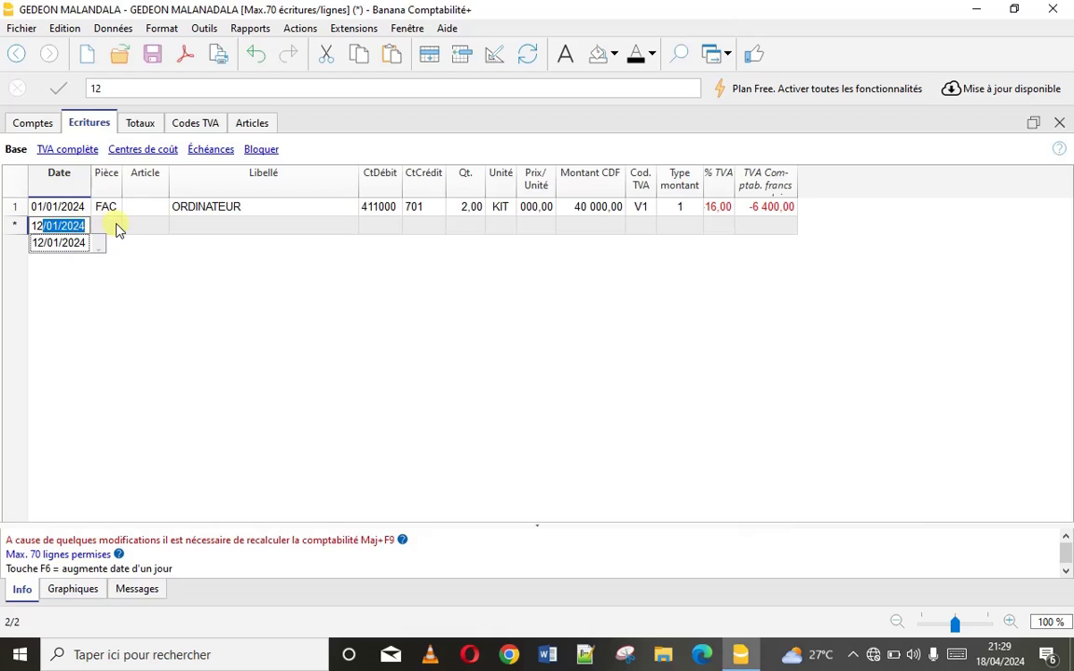
click(112, 226)
text(FAC)
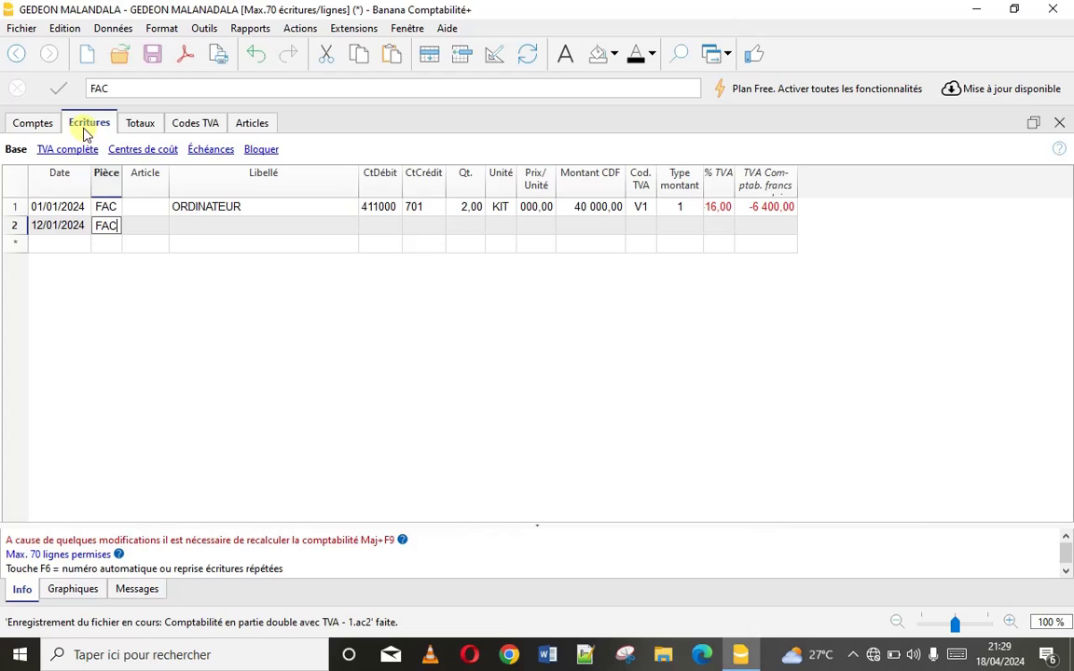
click(198, 228)
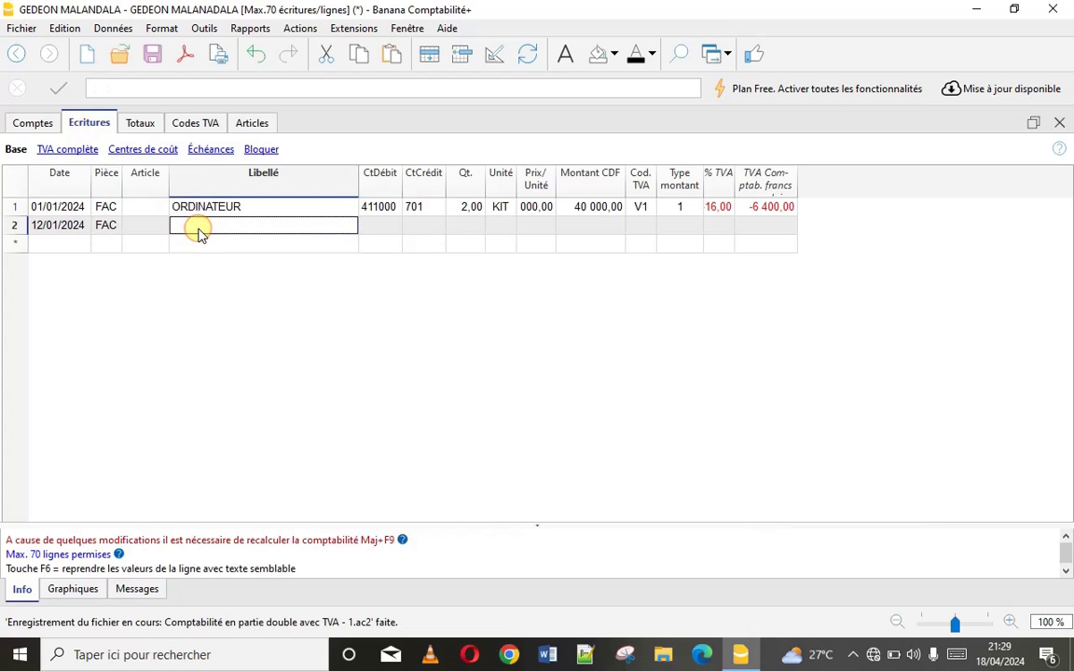
text(MAIS)
double_click(376, 228)
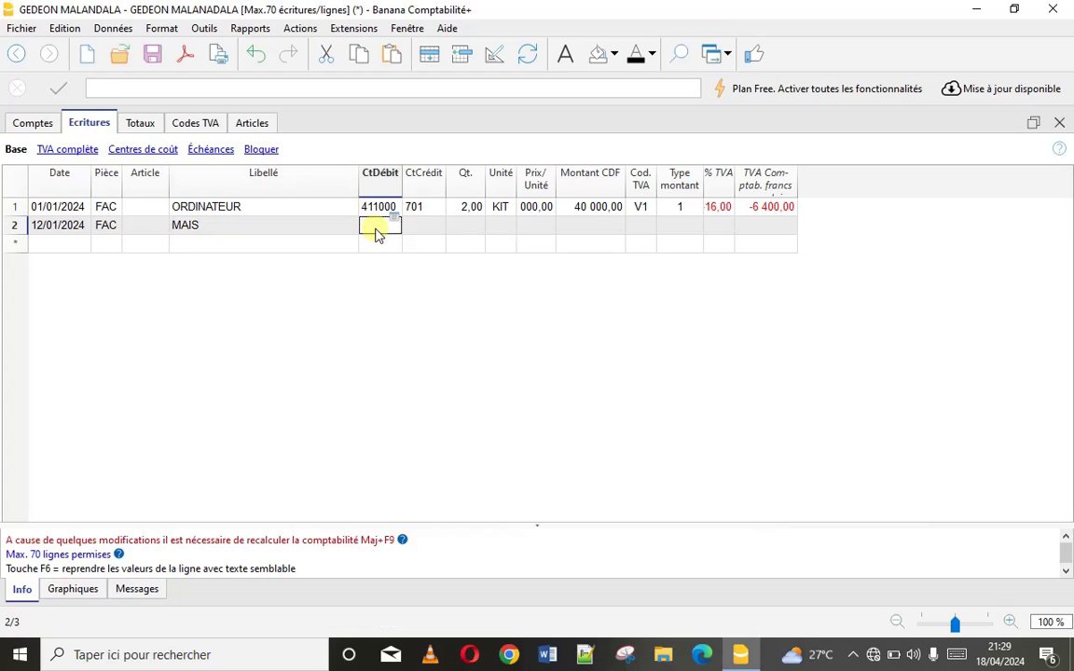
click(414, 297)
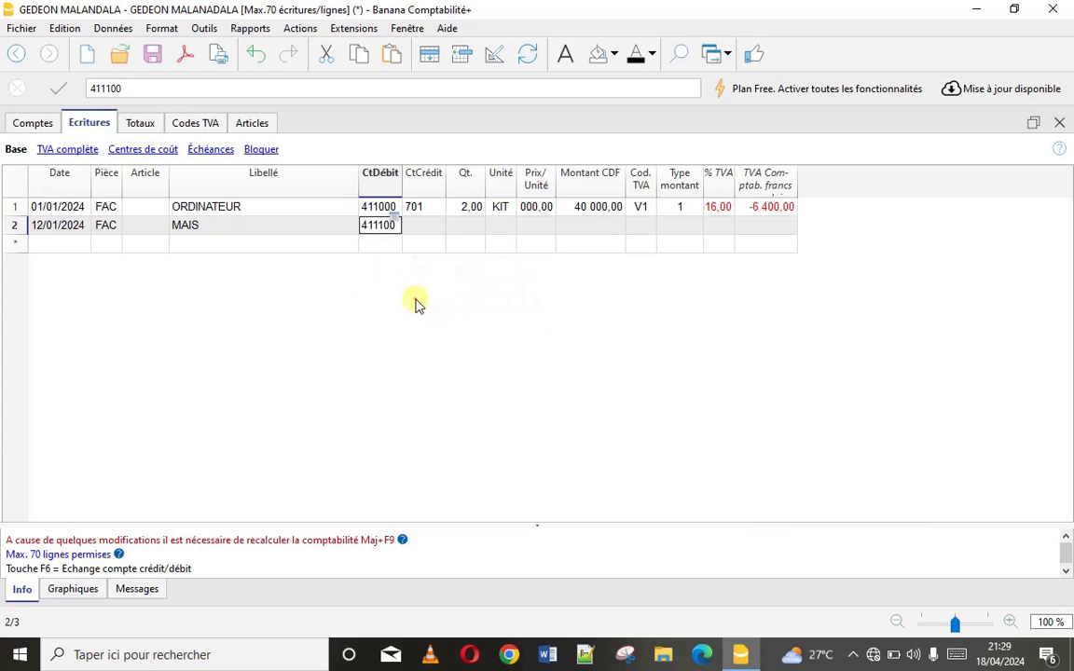
double_click(425, 226)
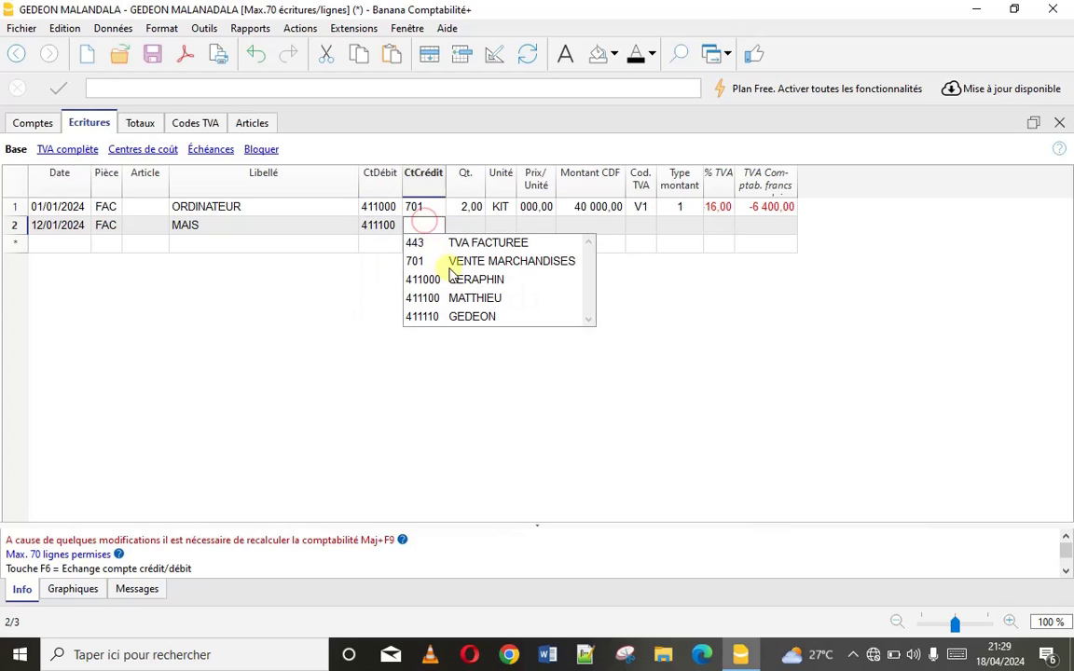
click(455, 258)
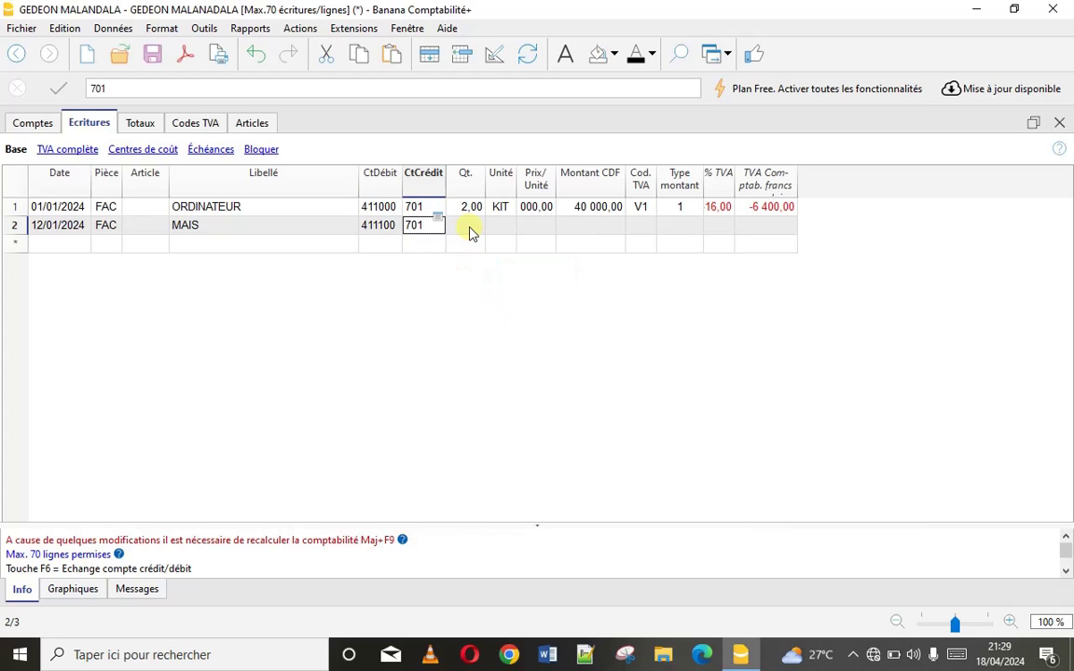
Enter 4 SAC at 40 000 each and apply VAT code V1, giving -25 600,00 VAT
click(468, 228)
text(4)
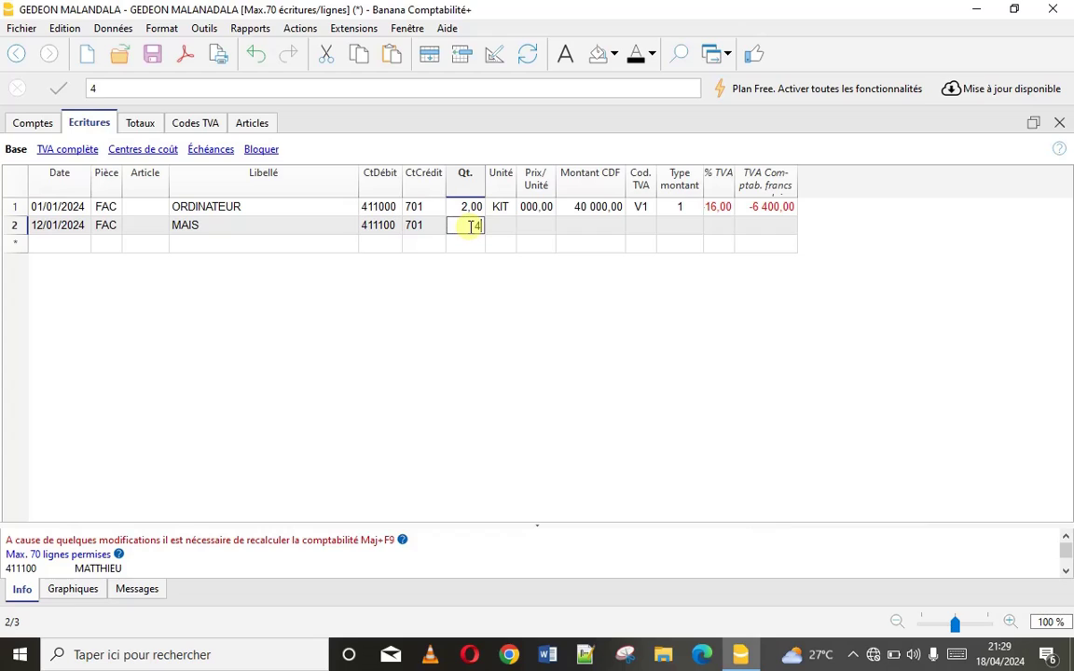
click(501, 233)
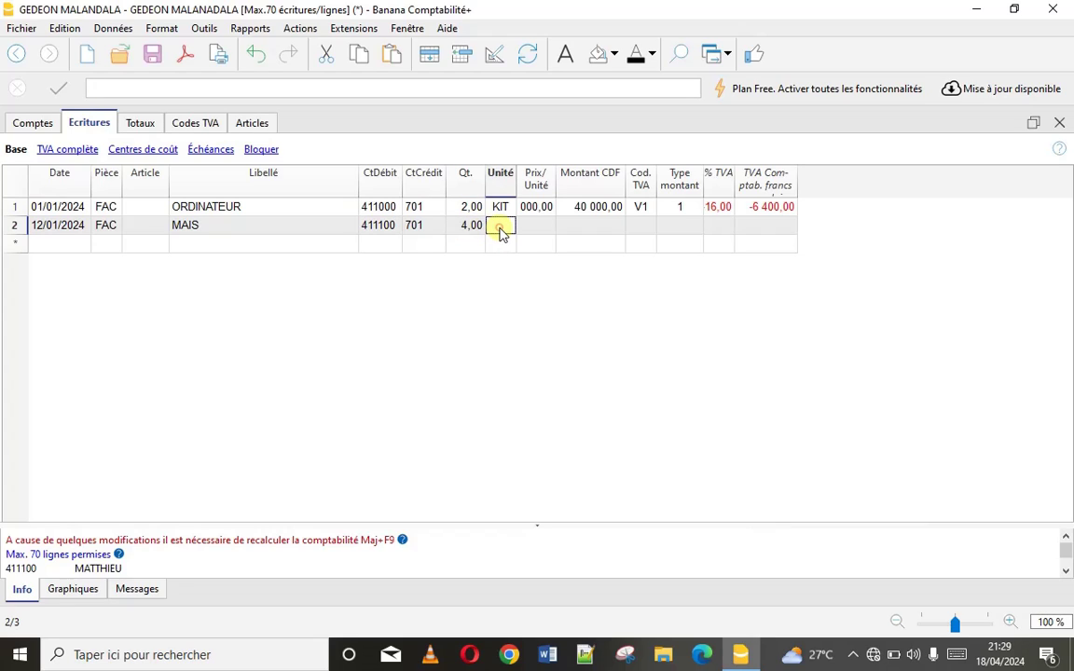
text(SAC)
click(538, 228)
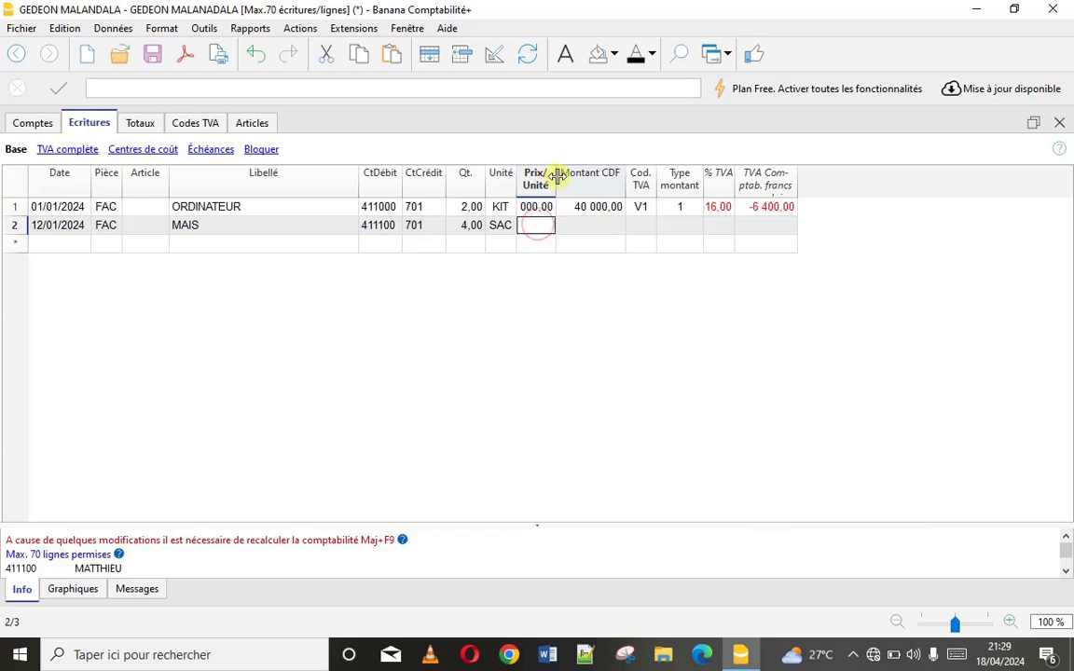
drag(555, 173, 591, 173)
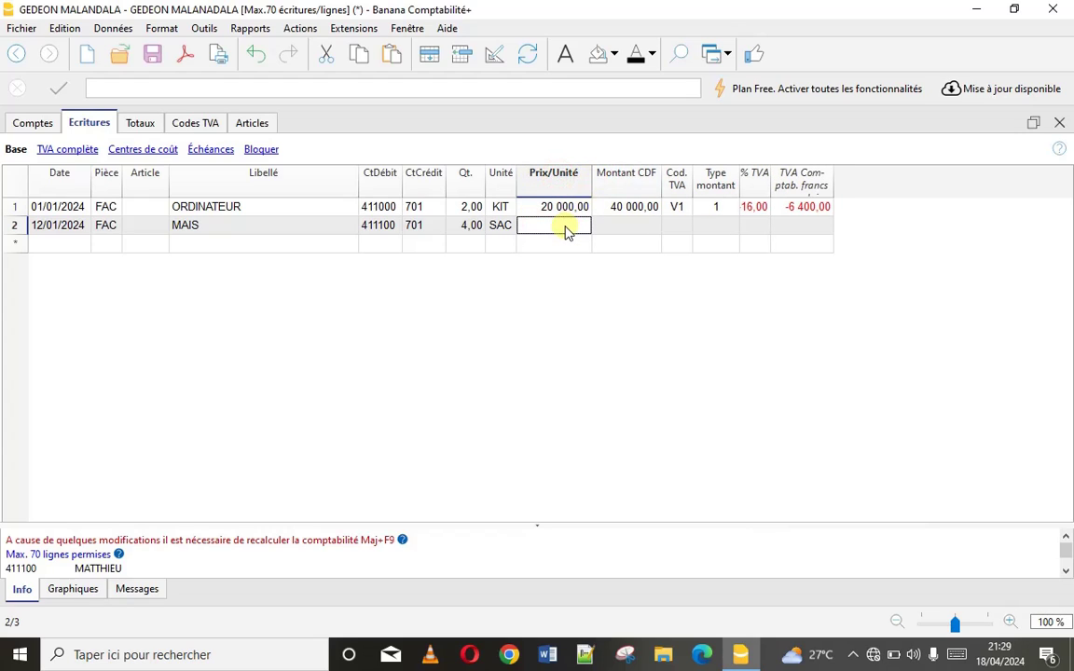
click(566, 226)
text(40000)
click(671, 232)
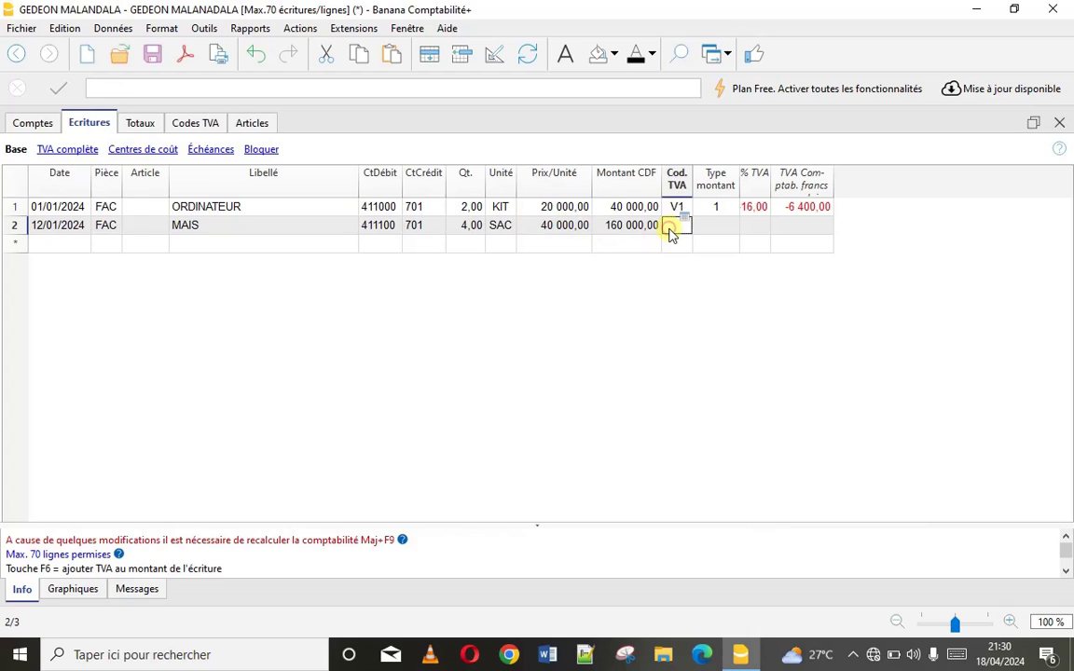
click(671, 232)
click(678, 242)
click(674, 229)
key(Return)
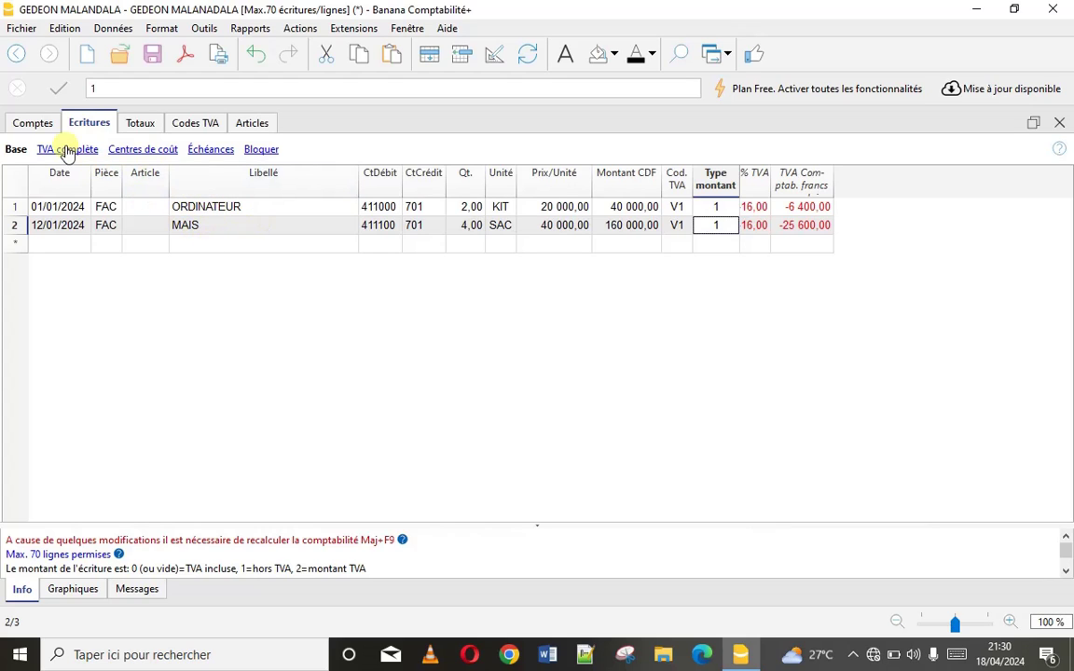
In the Échéances view, give ORDINATEUR invoice number 001 and MAIS invoice number 002
click(205, 152)
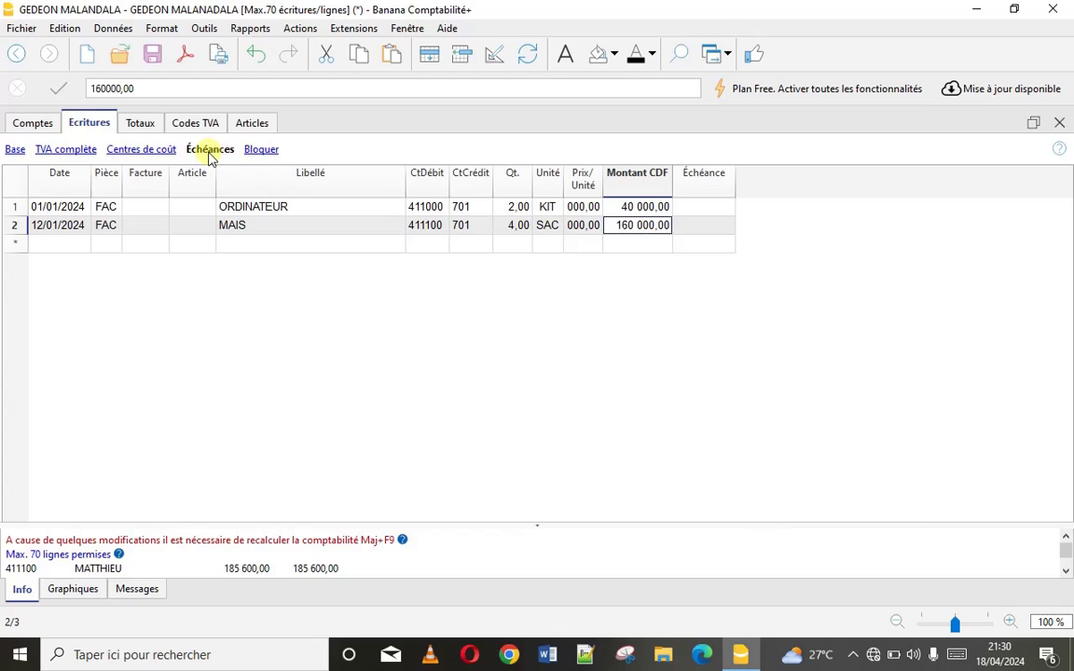
click(152, 211)
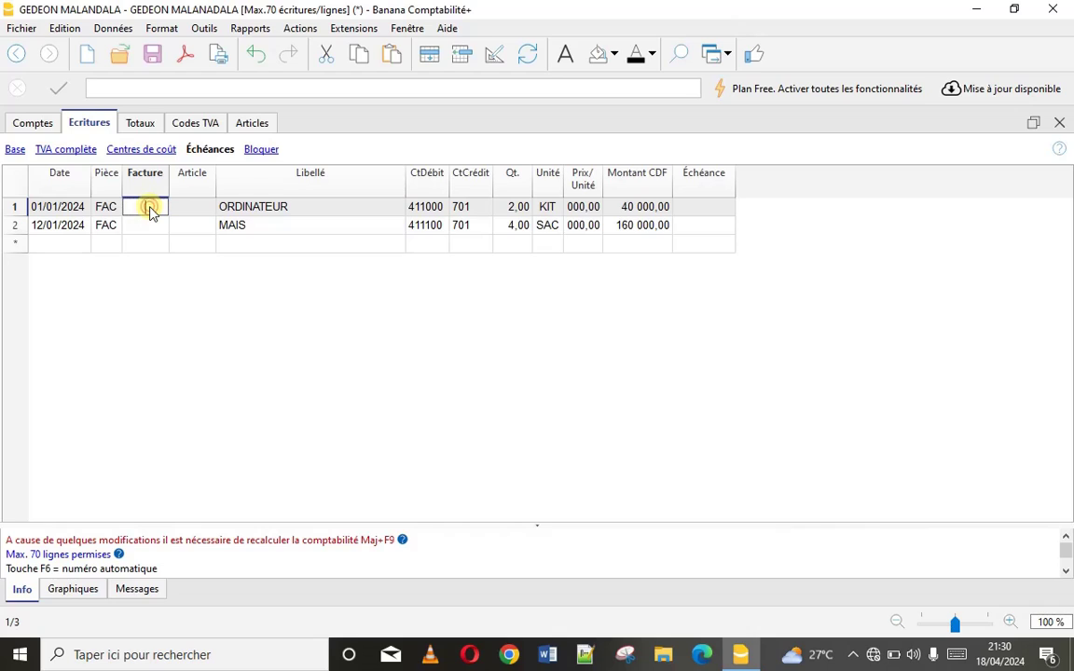
text(001)
click(151, 225)
text(002)
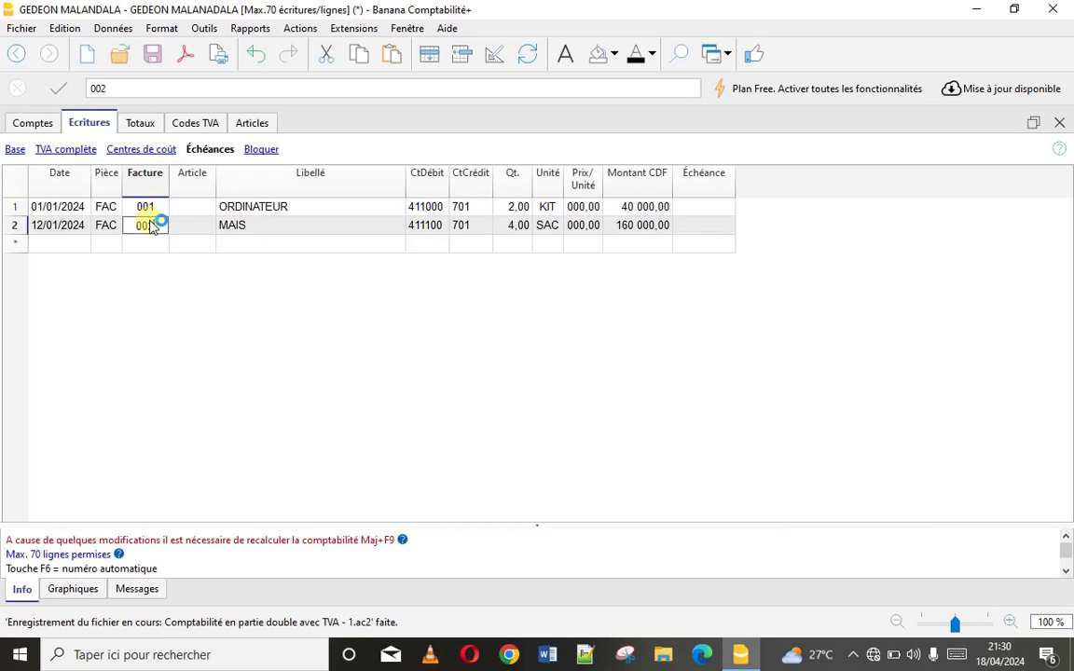
click(132, 247)
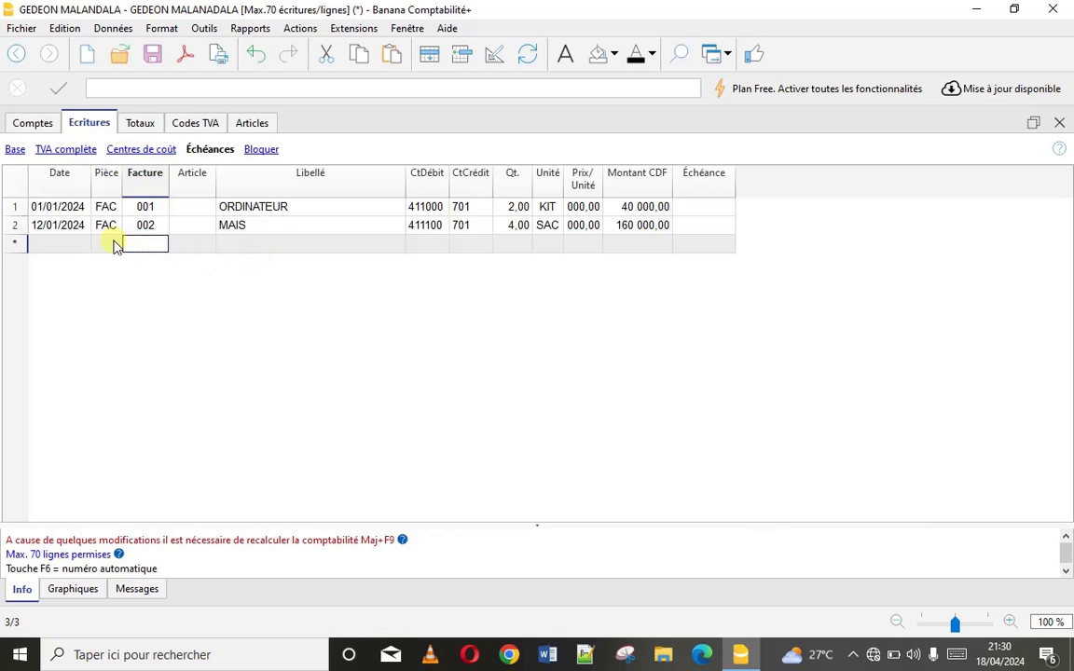
click(66, 248)
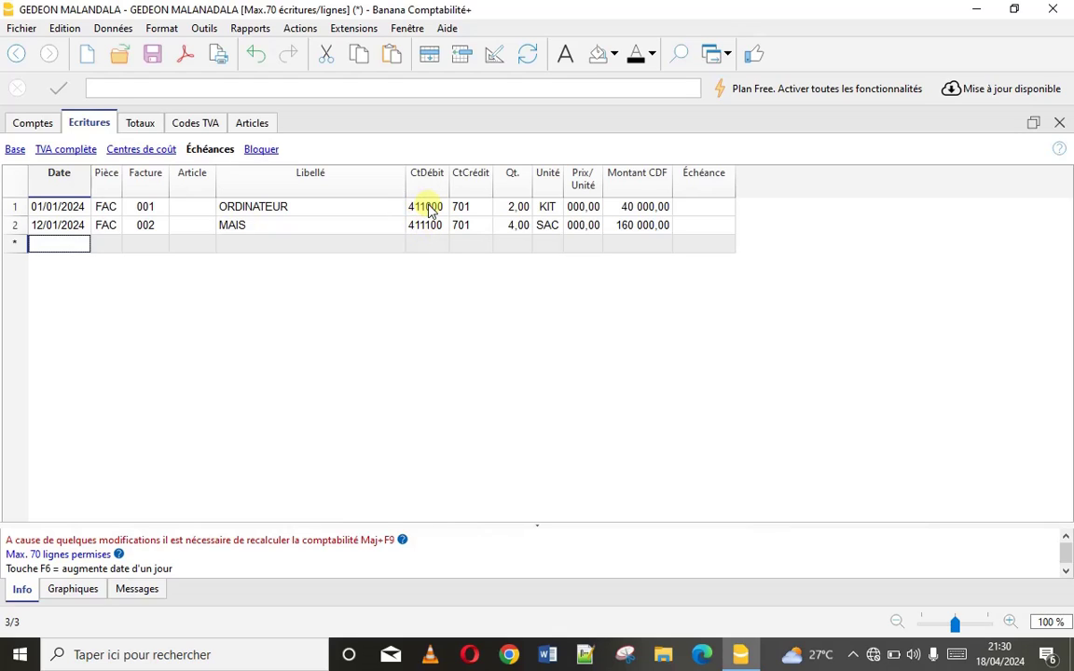
click(426, 206)
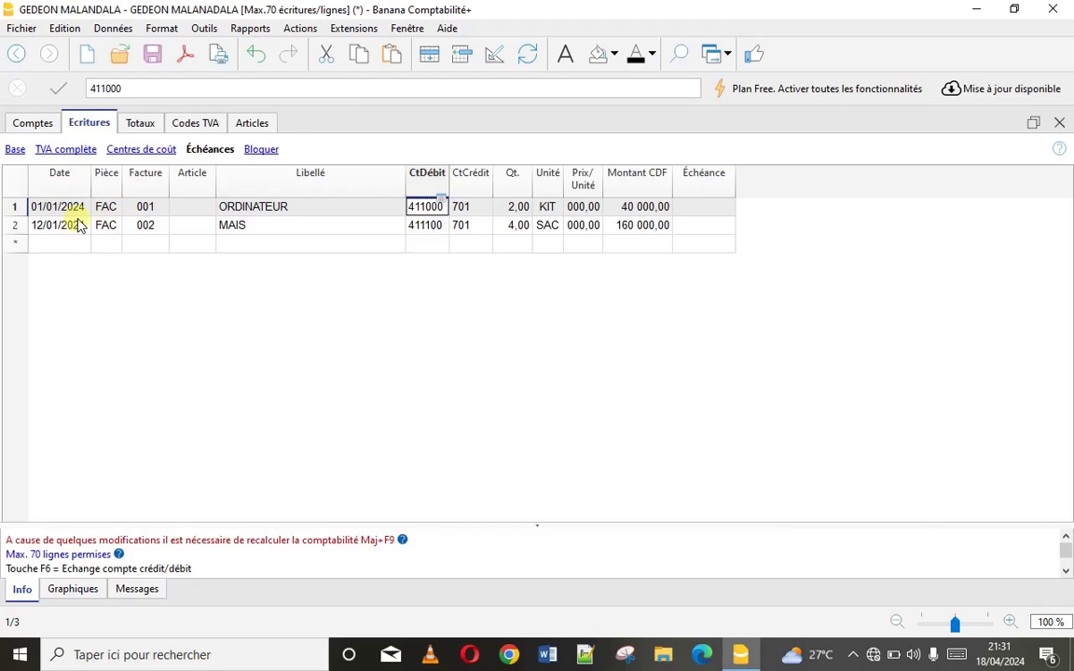
In the Comptes Adresse view, enter client 411000's prefix, first name, surname and organisation OCC
click(33, 129)
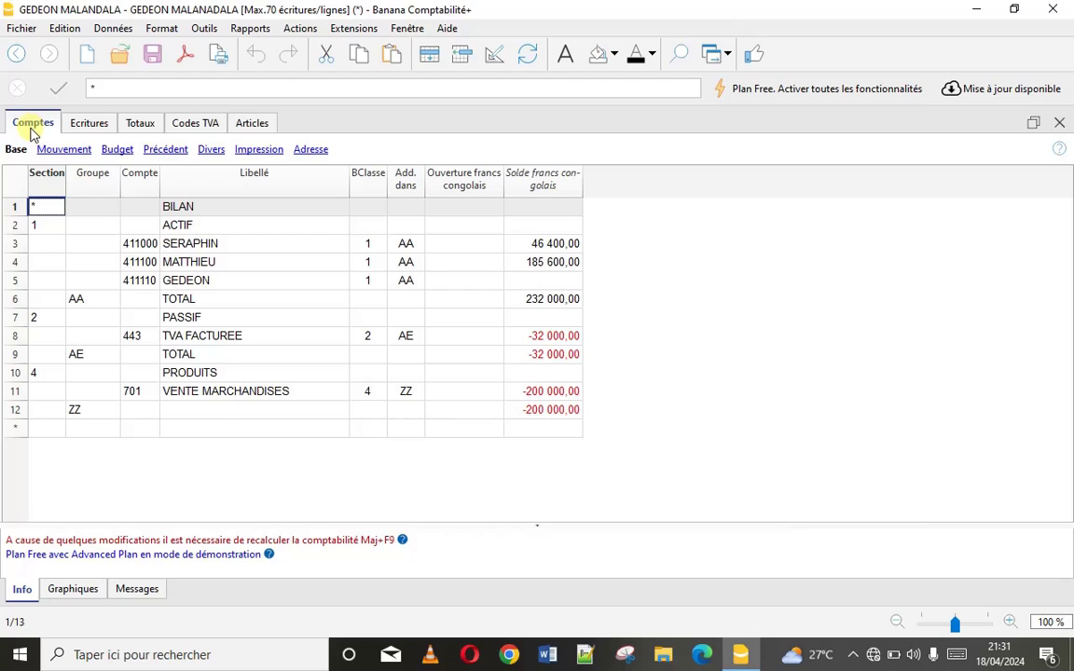
click(312, 150)
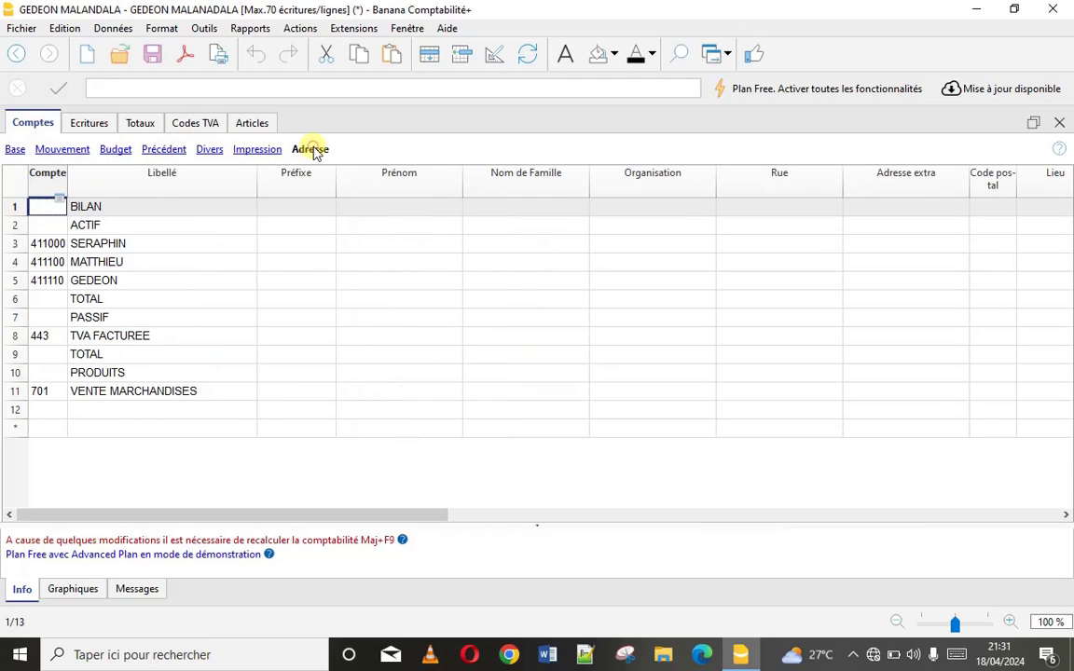
click(290, 246)
text(SERA)
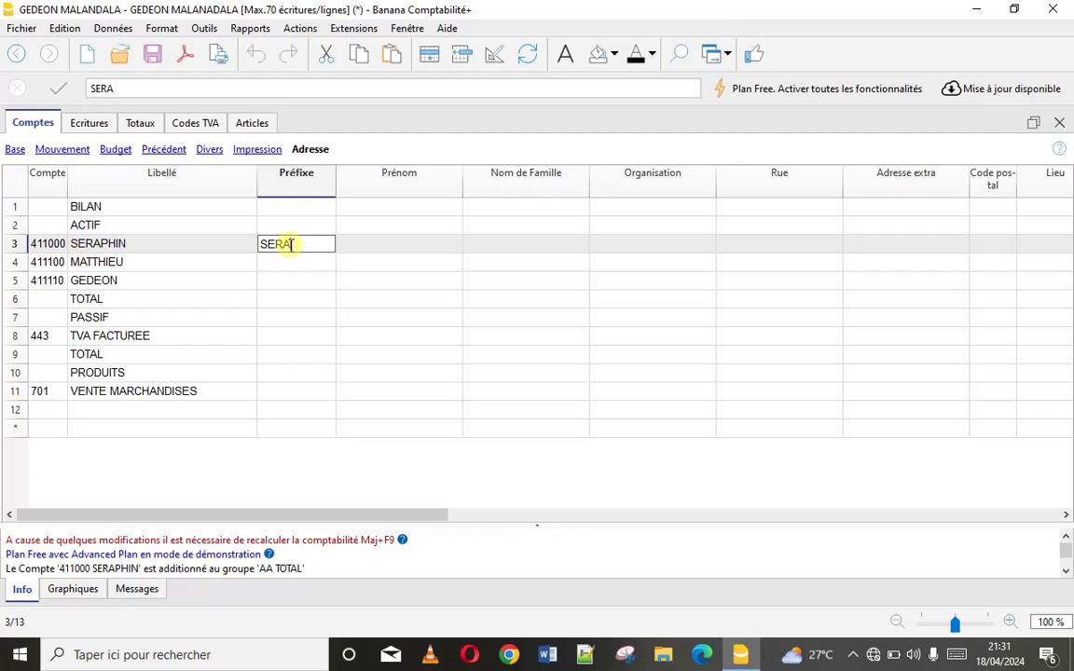
click(354, 247)
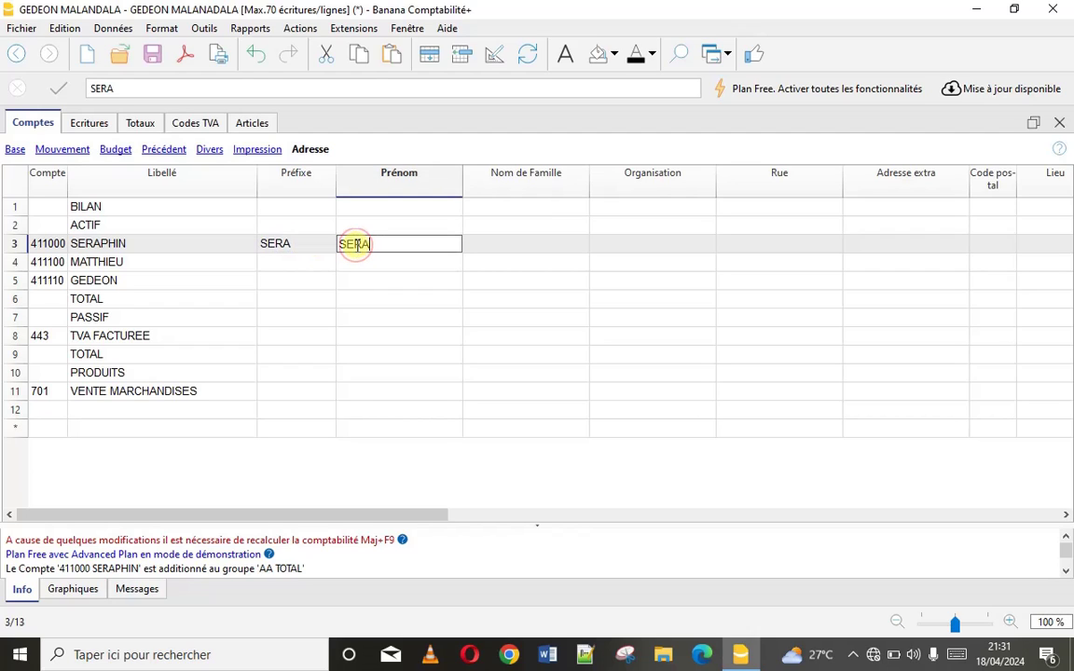
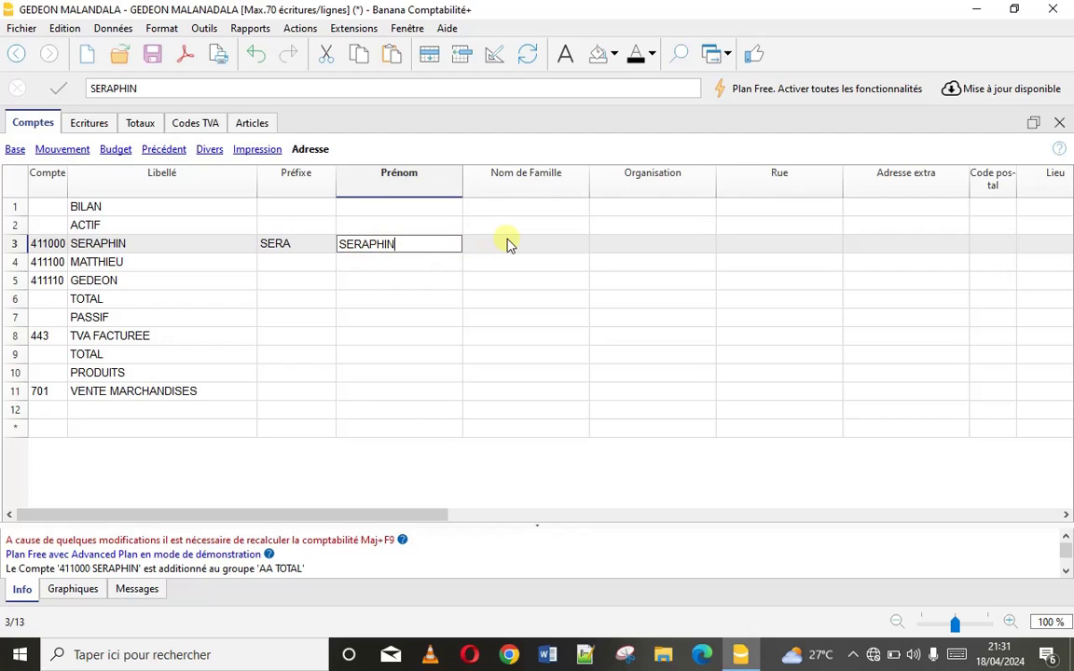
click(508, 243)
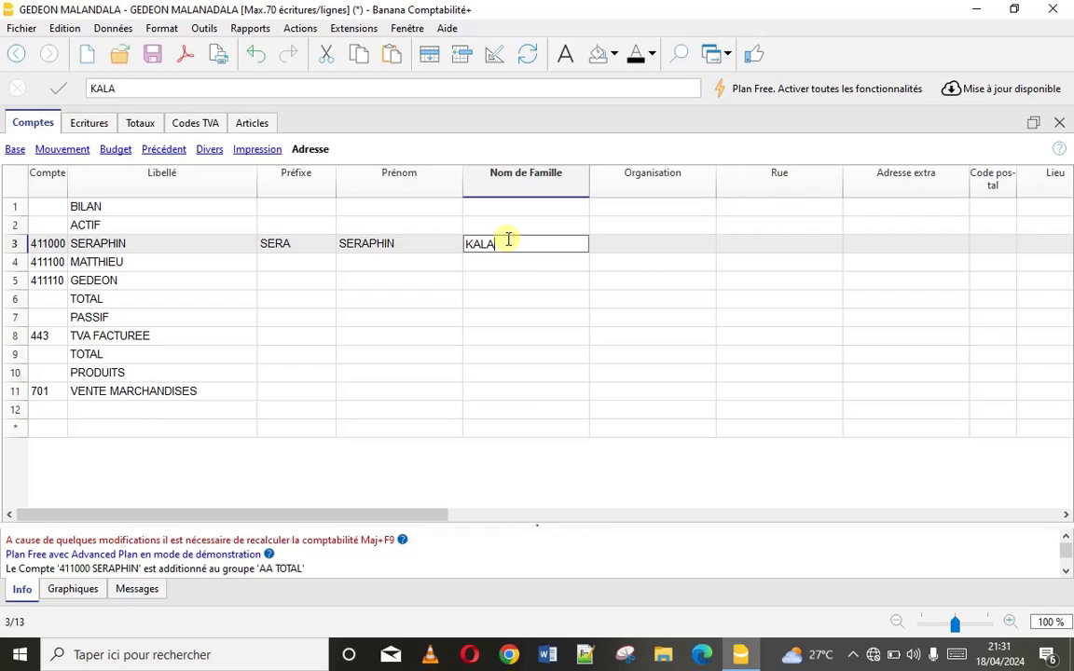
click(620, 246)
text(OCC)
Fill in that client's street, town, country and main phone number
click(774, 246)
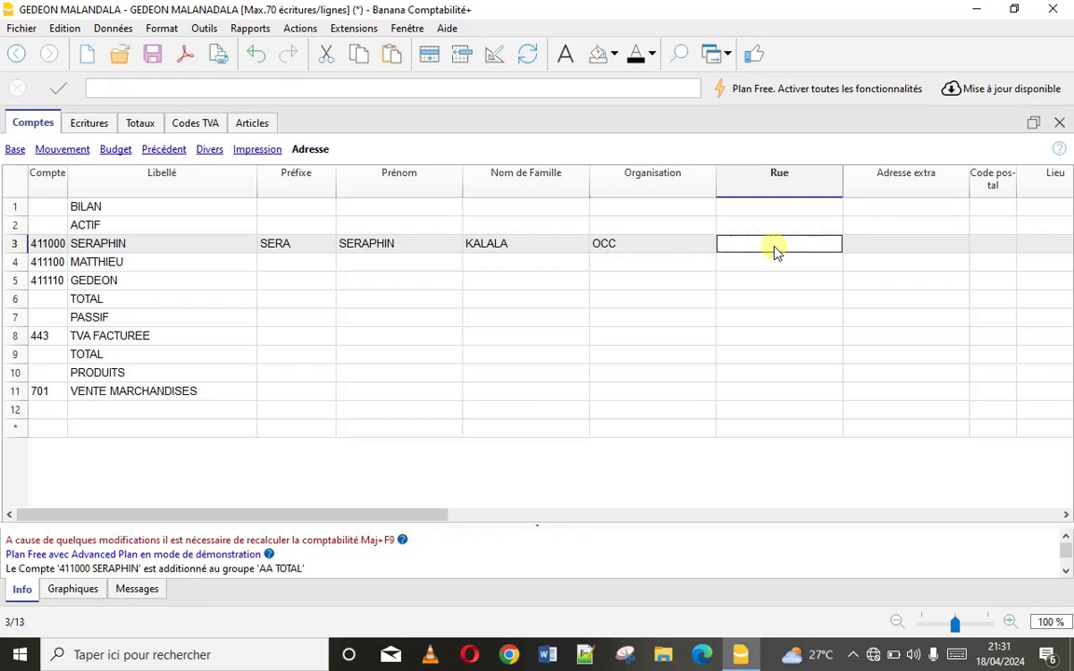
text(TEBD)
click(876, 245)
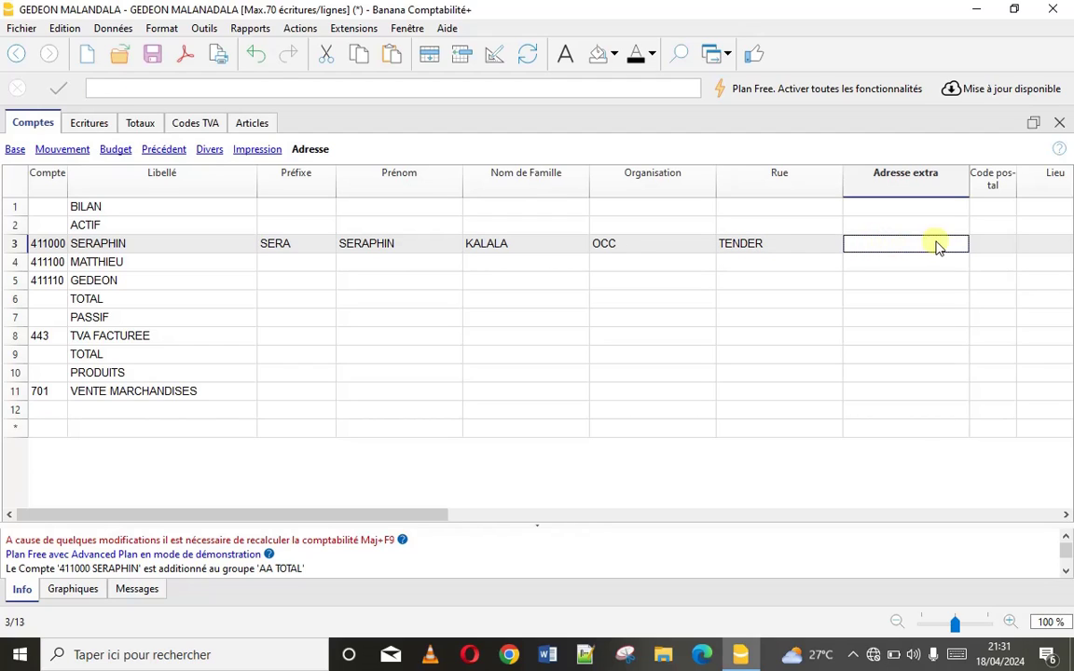
click(987, 246)
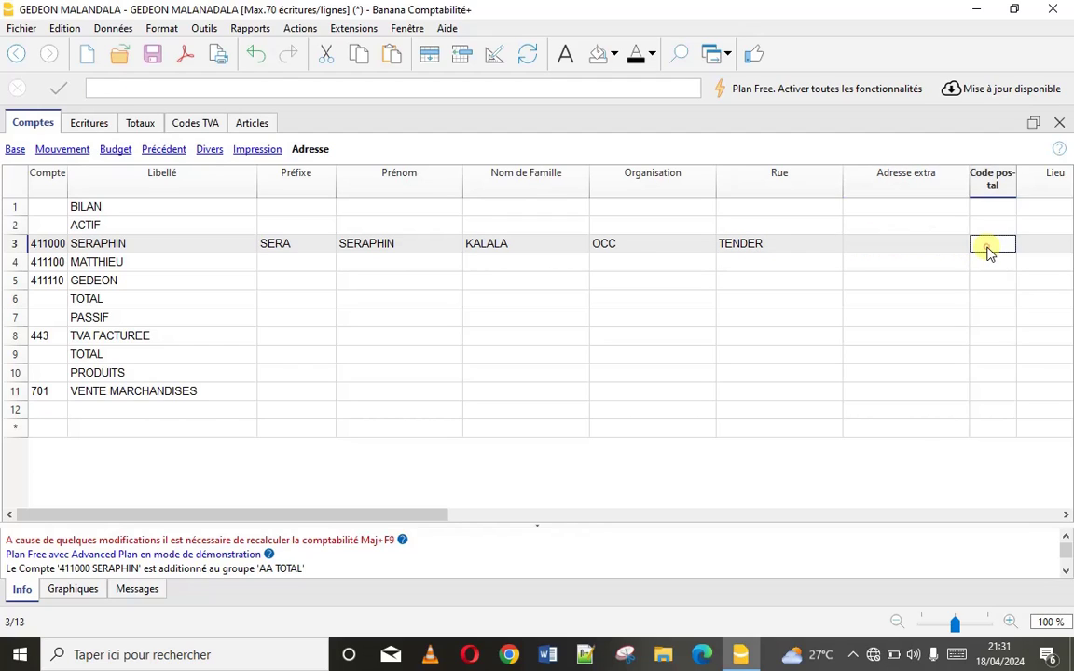
click(1064, 515)
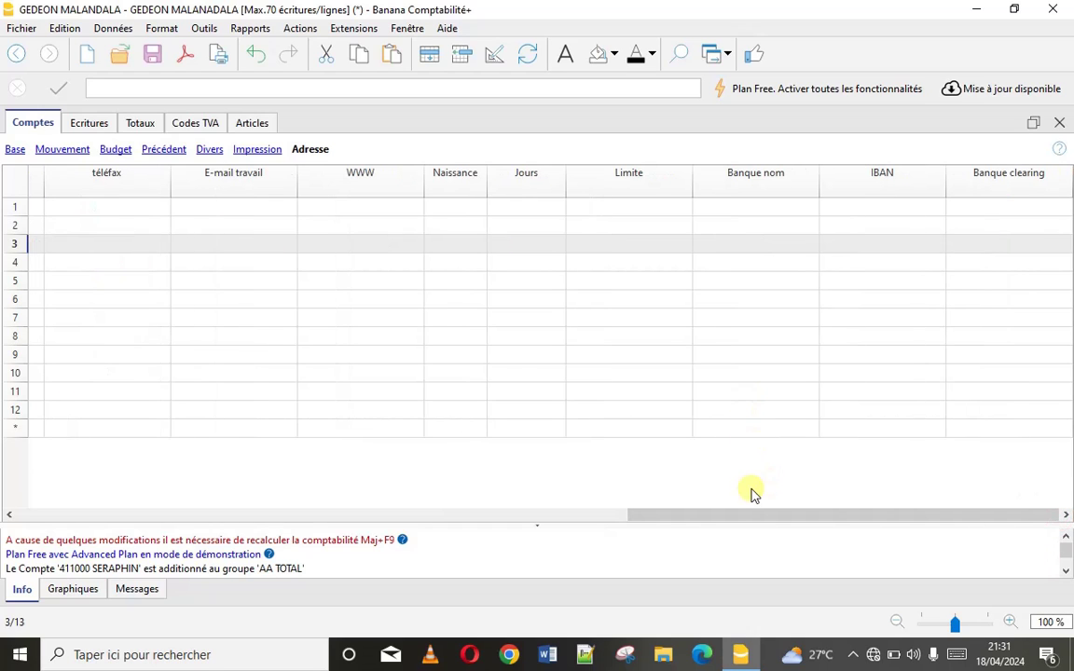
drag(712, 522, 354, 568)
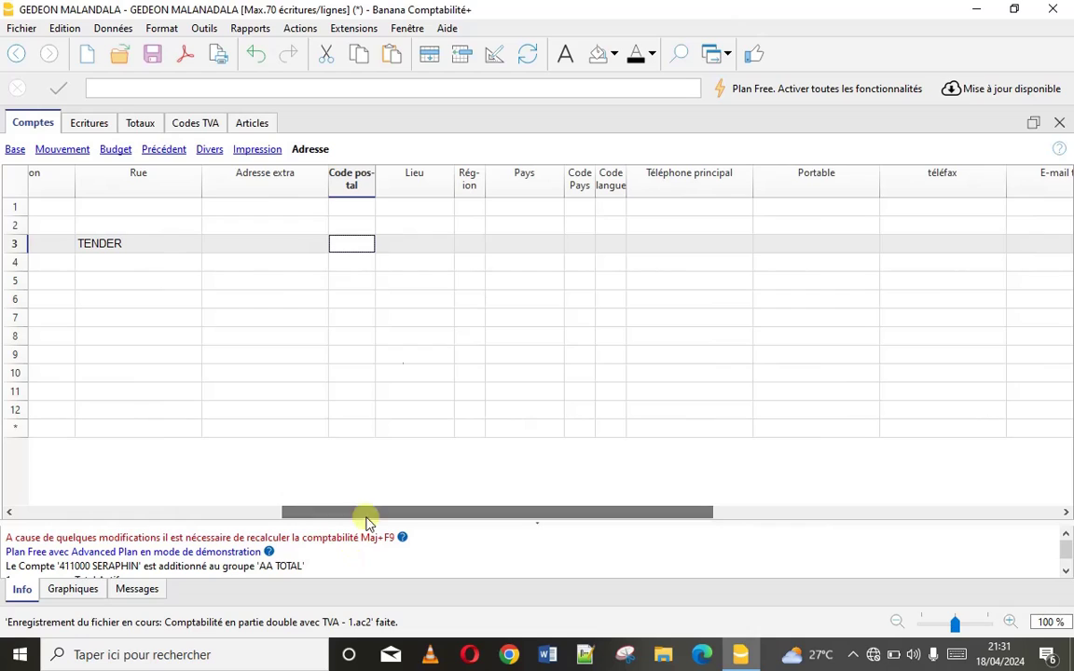
click(400, 248)
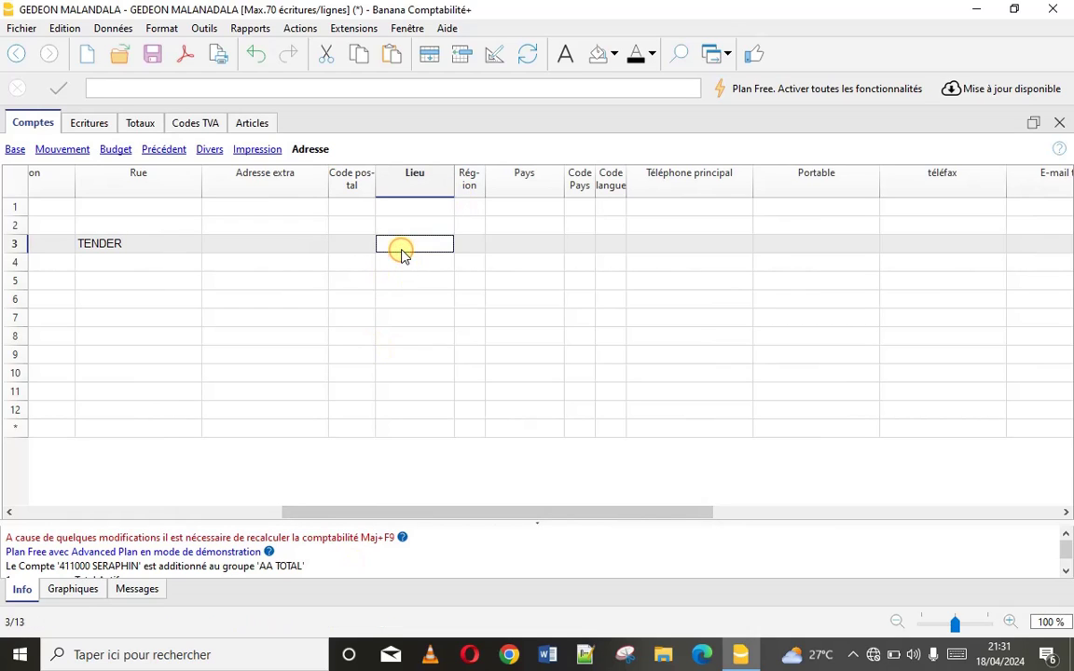
text(MBM)
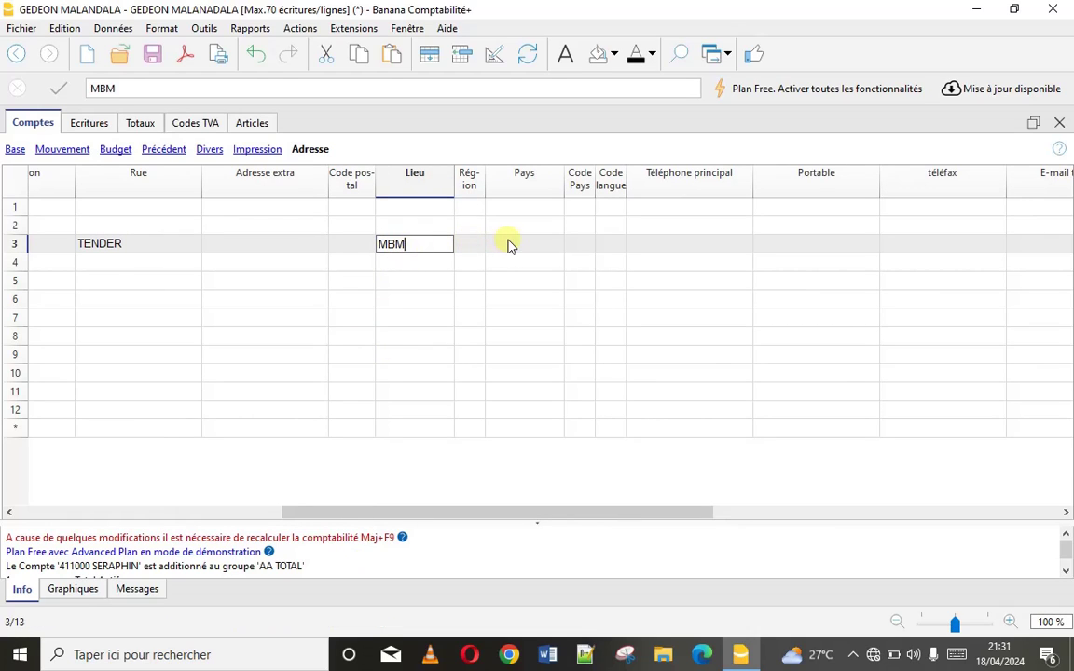
click(508, 243)
text(RDC)
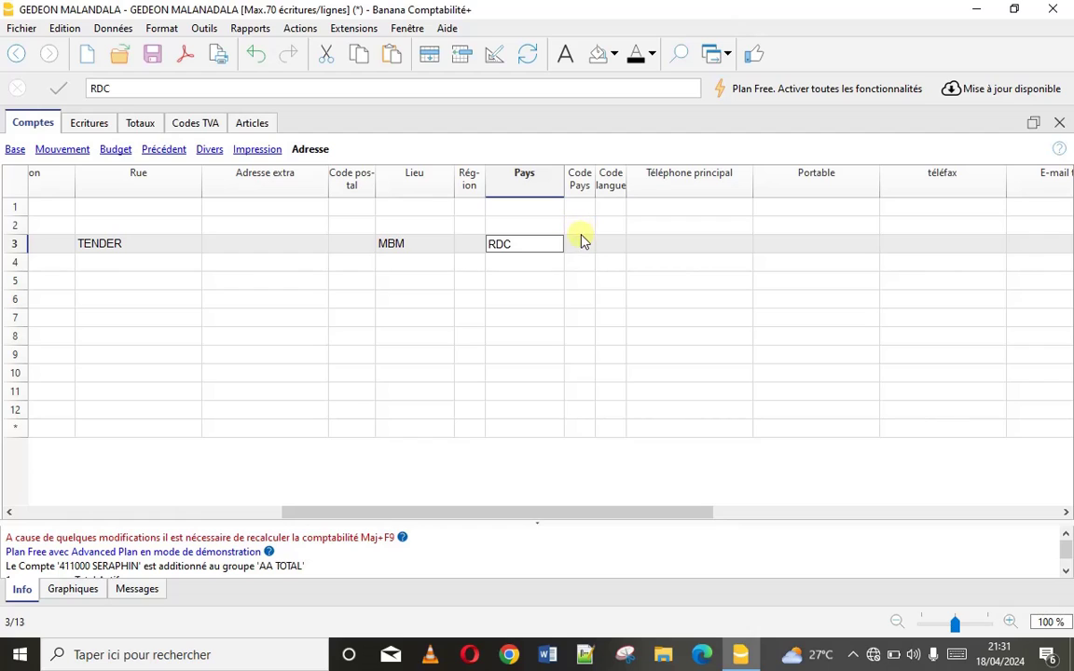
click(663, 245)
text(000)
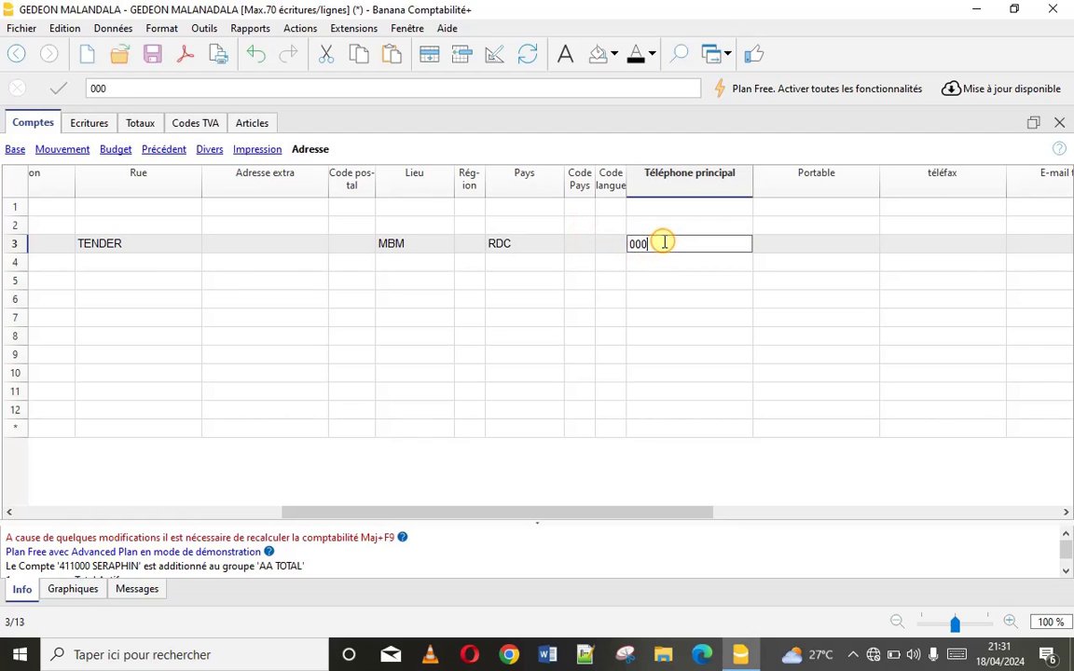
text(000000)
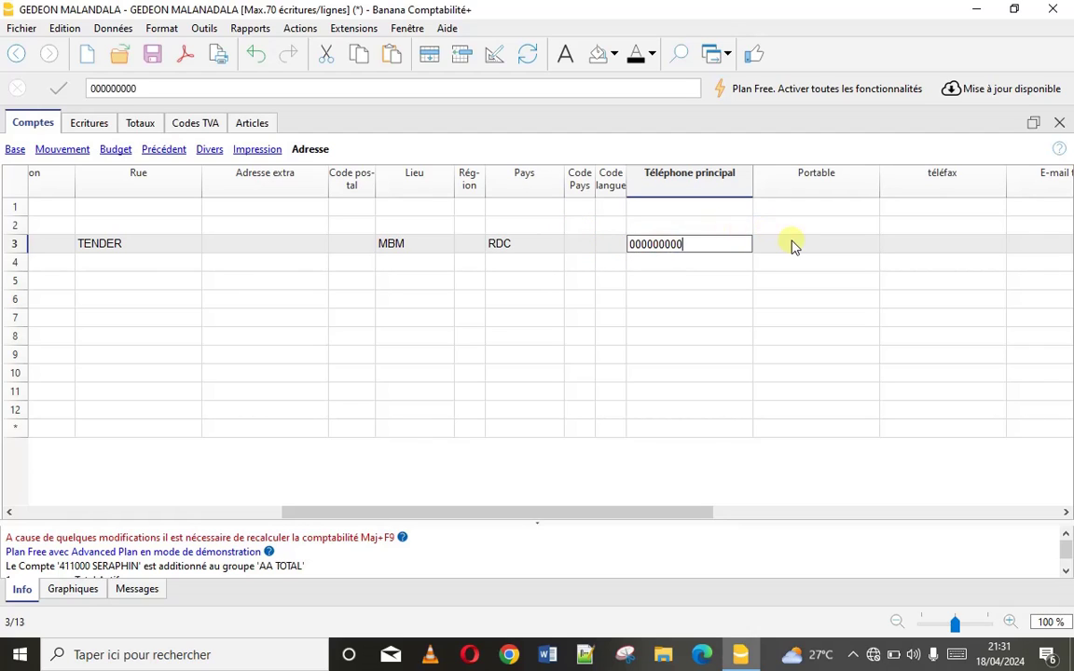
click(791, 242)
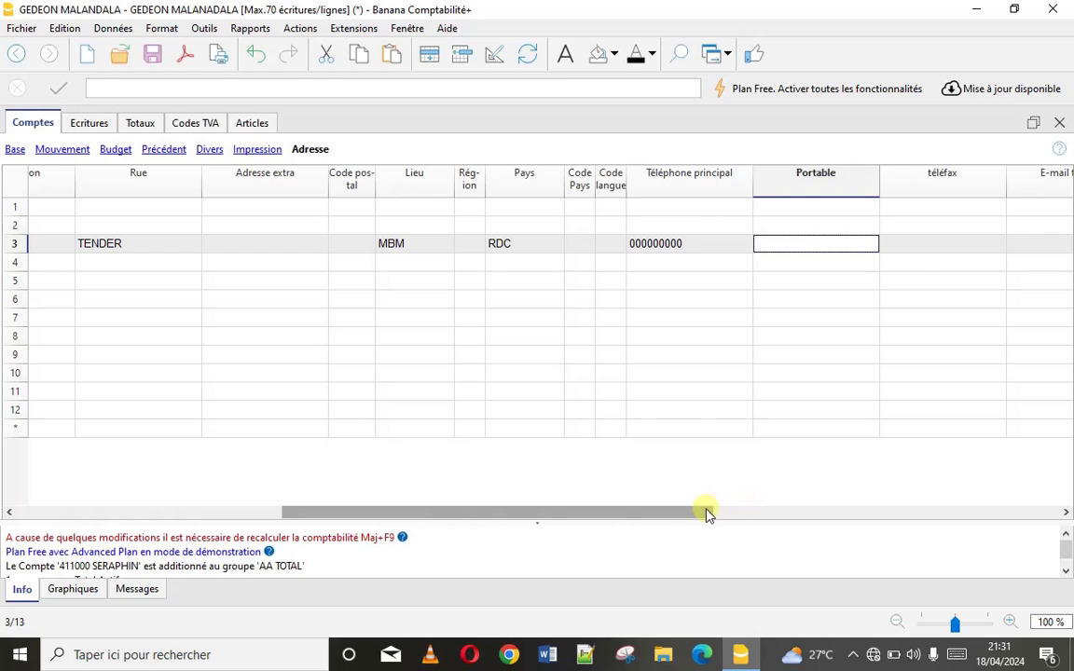
drag(707, 511, 1069, 475)
drag(978, 469, 233, 494)
Enter client 411100's prefix, first name, surname and organisation REGIDESO
click(274, 264)
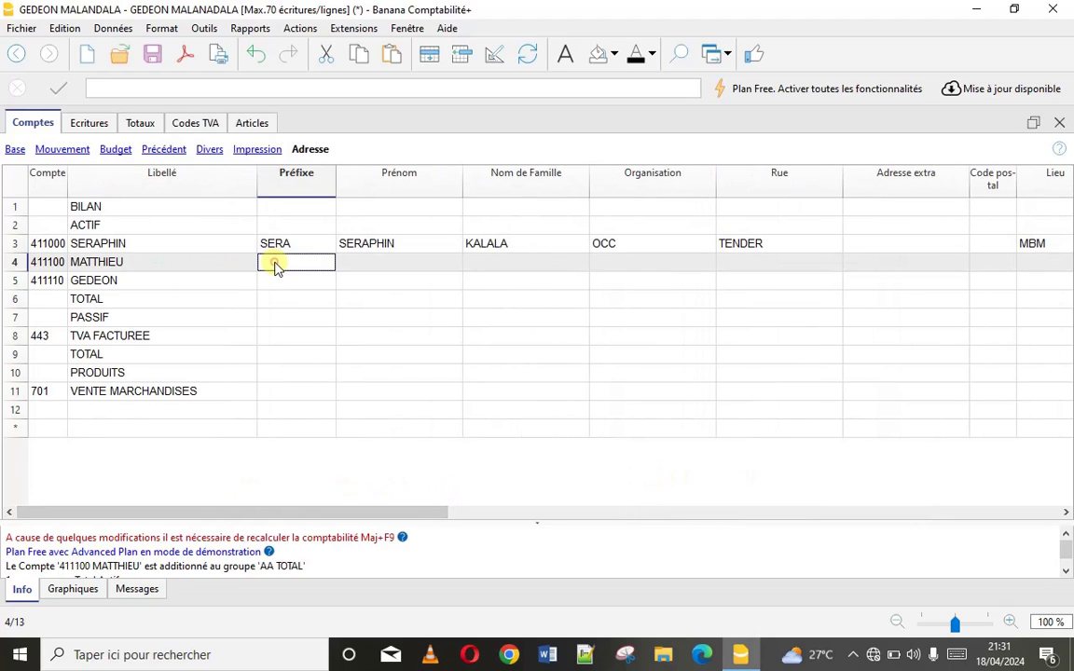
text(MAT)
click(353, 266)
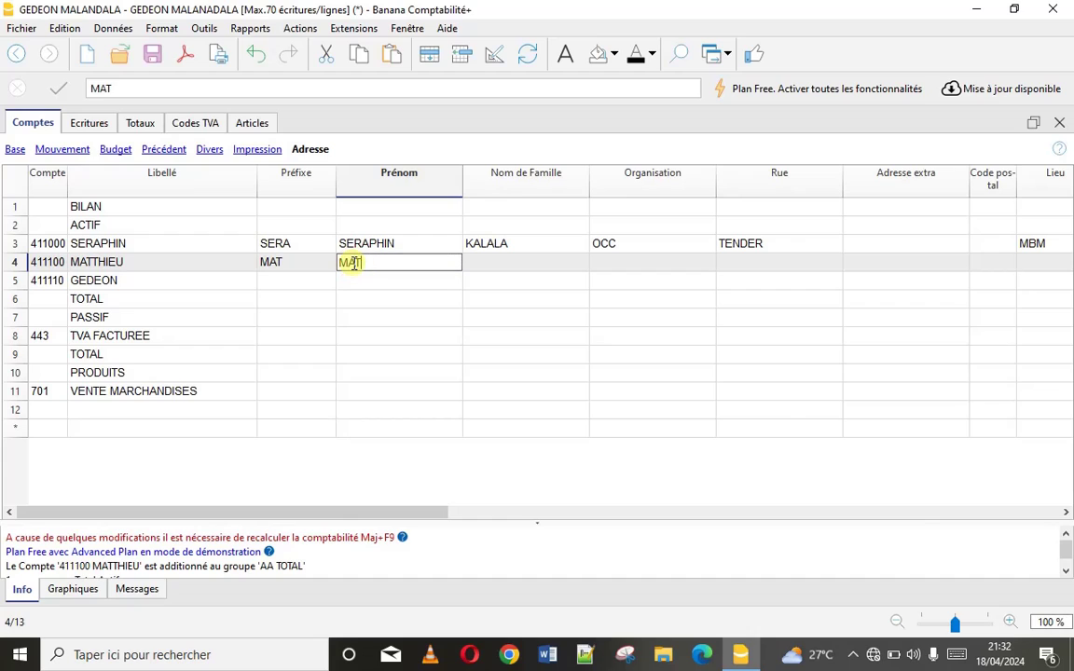
key(Tab)
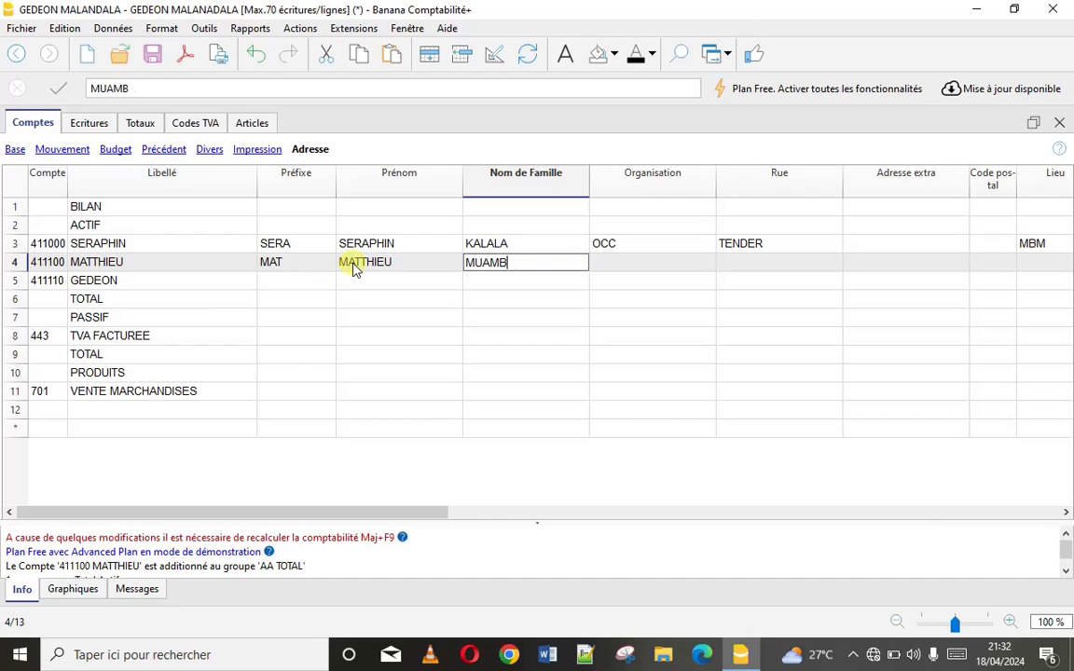
key(Tab)
text(O)
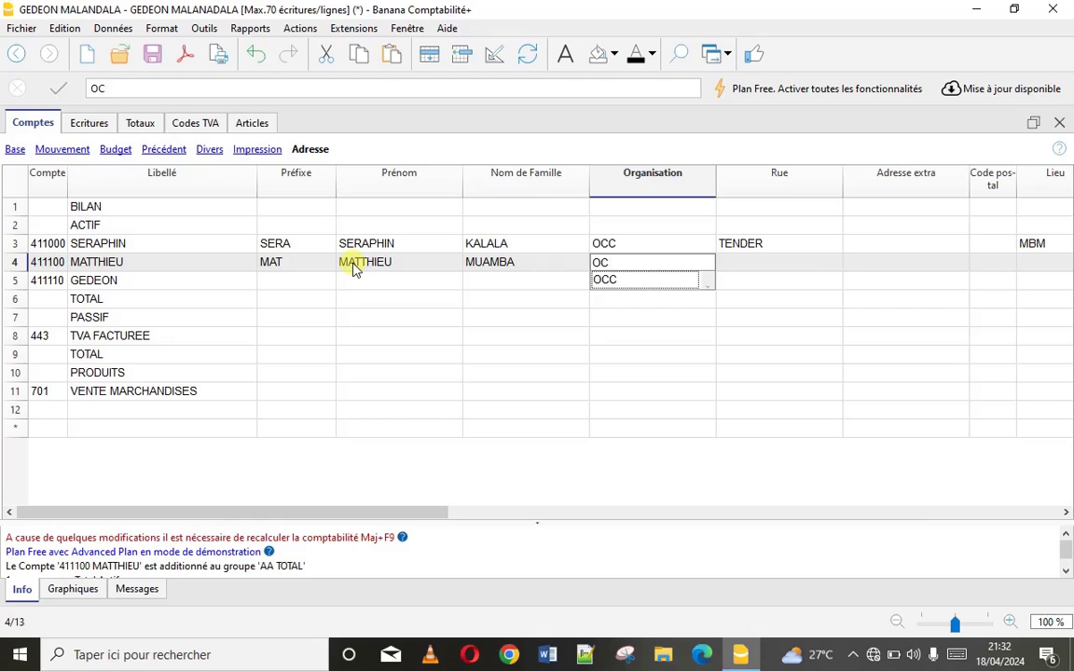
key(BackSpace)
key(BackSpace)
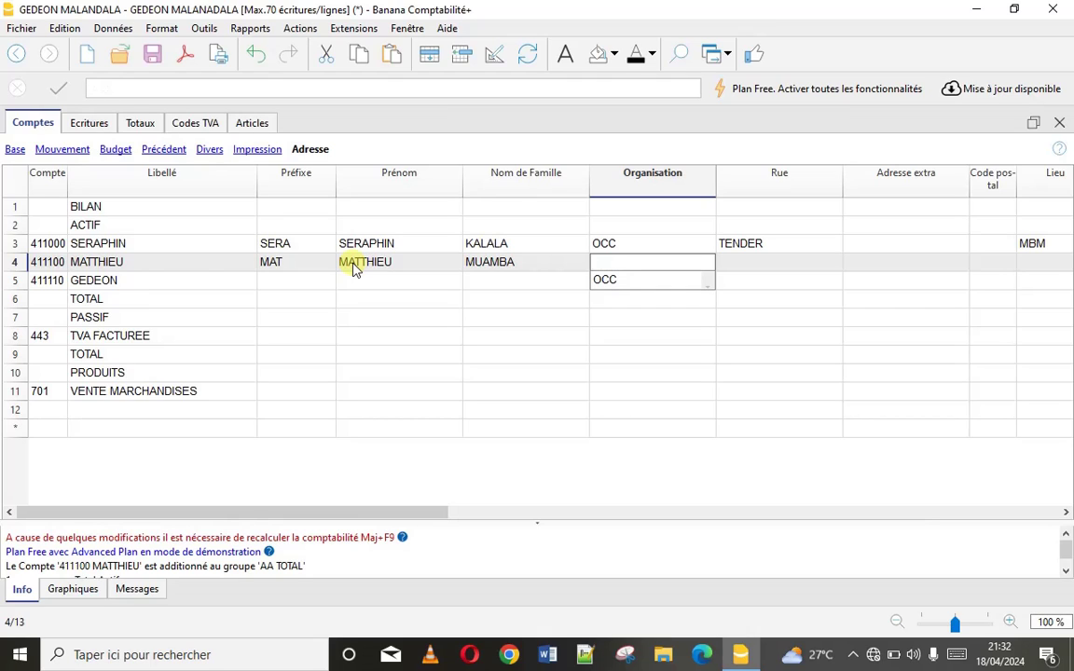
text(REG)
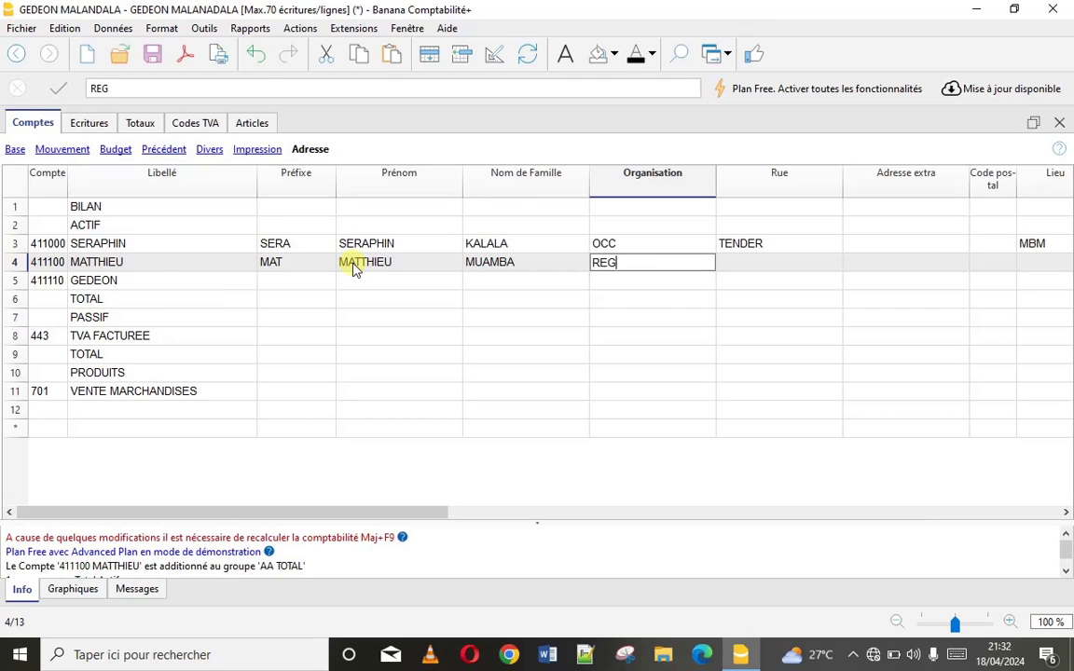
text(IDESO)
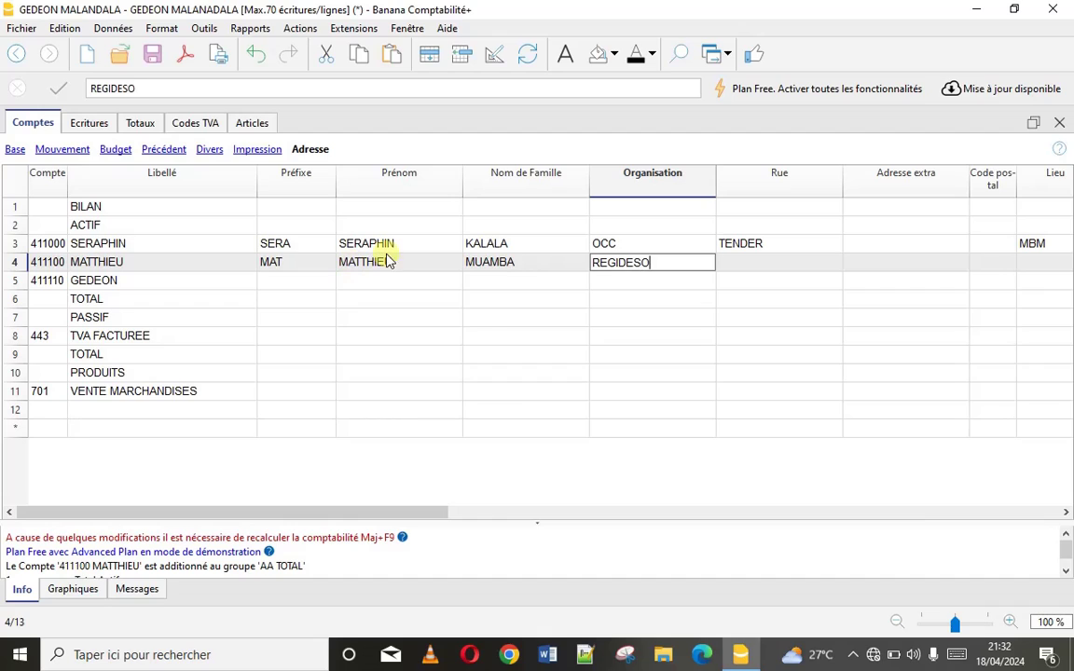
Add the second client's street and town, return to the Base view, and save the file
click(766, 263)
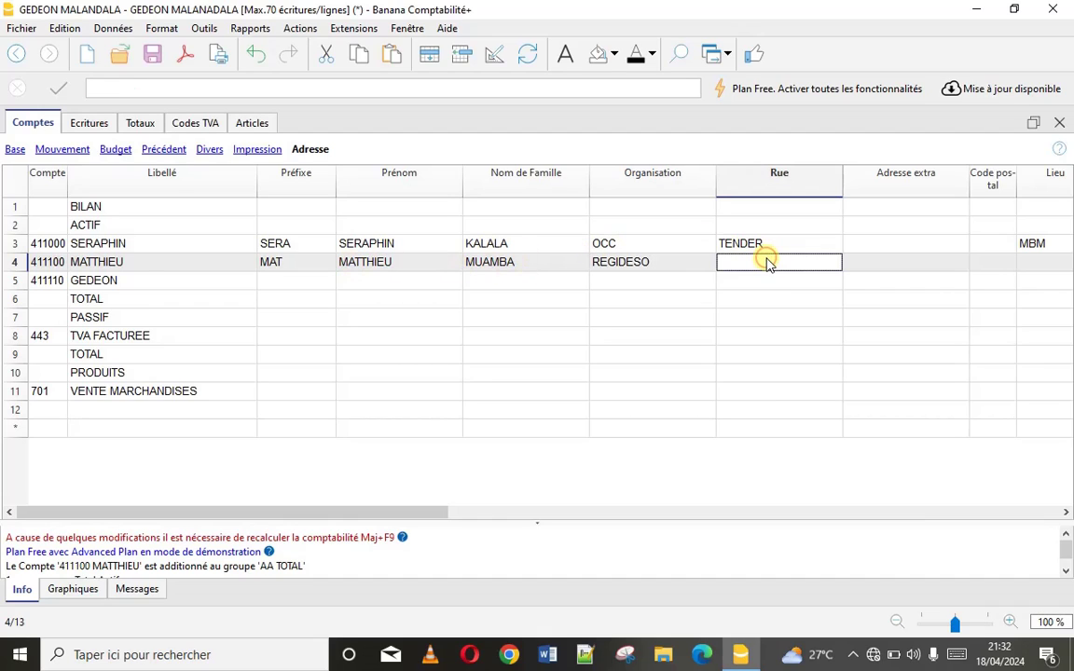
text(BE)
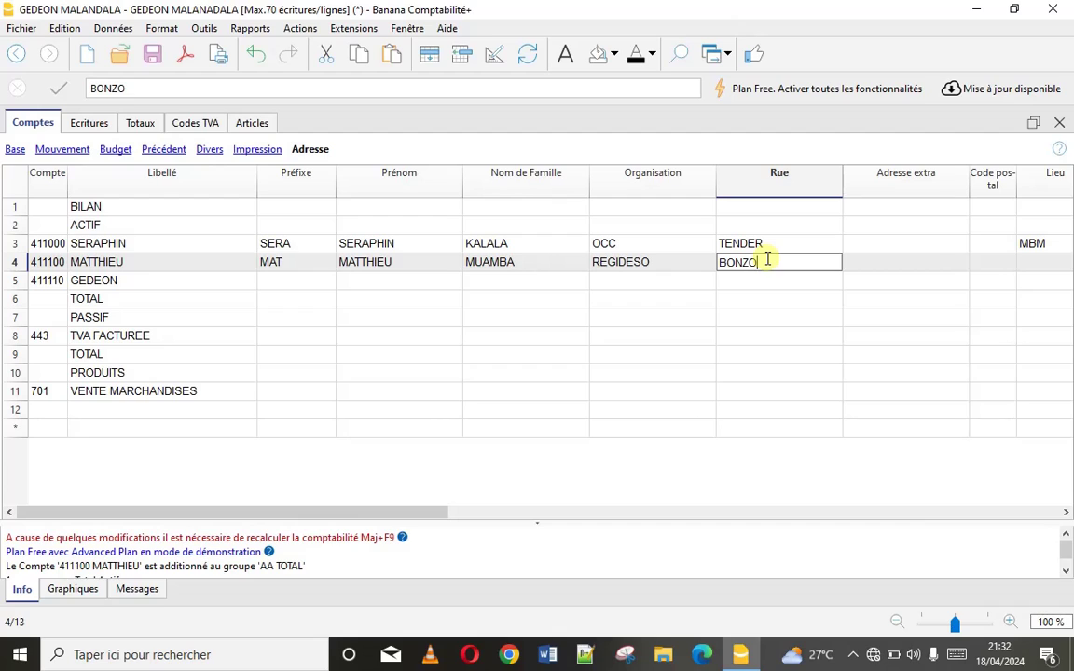
text(NZOLA)
click(1029, 260)
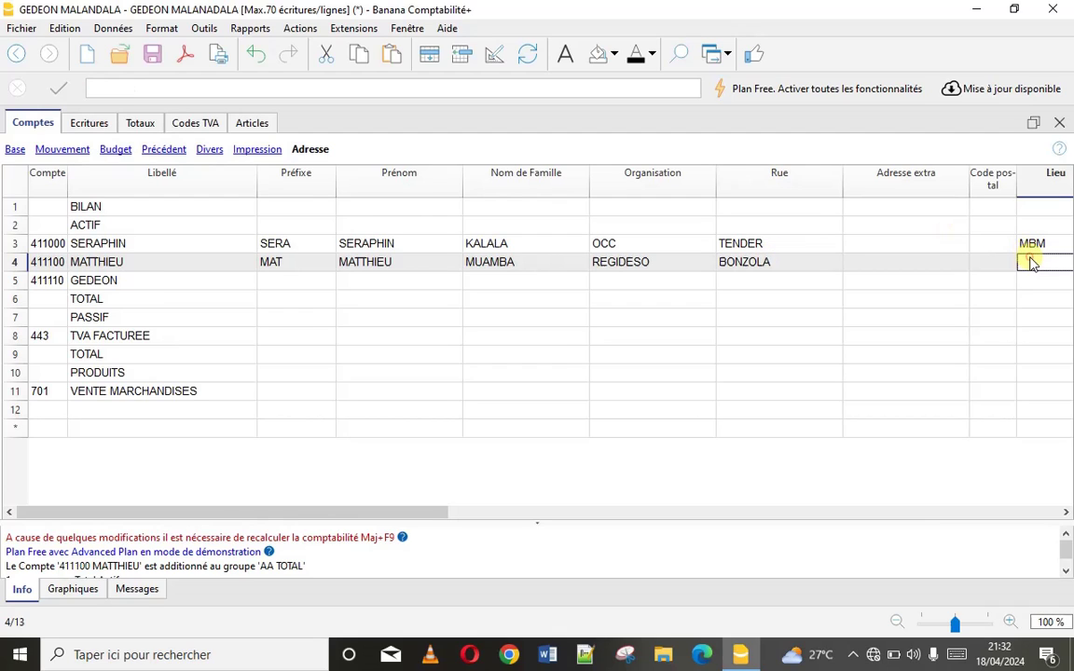
text(MBM)
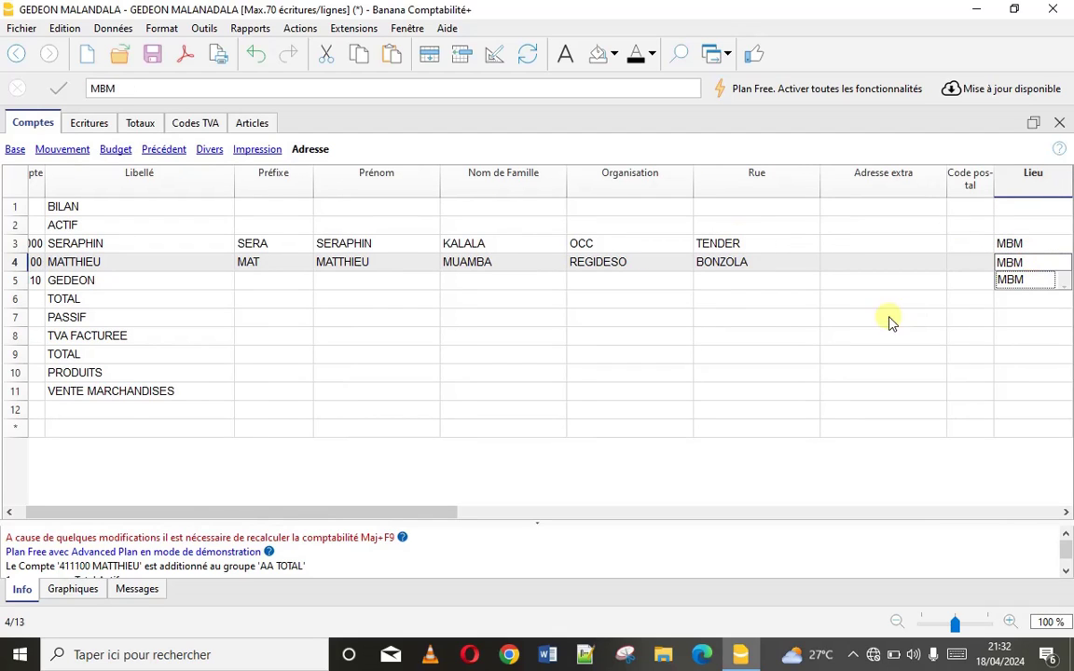
click(774, 265)
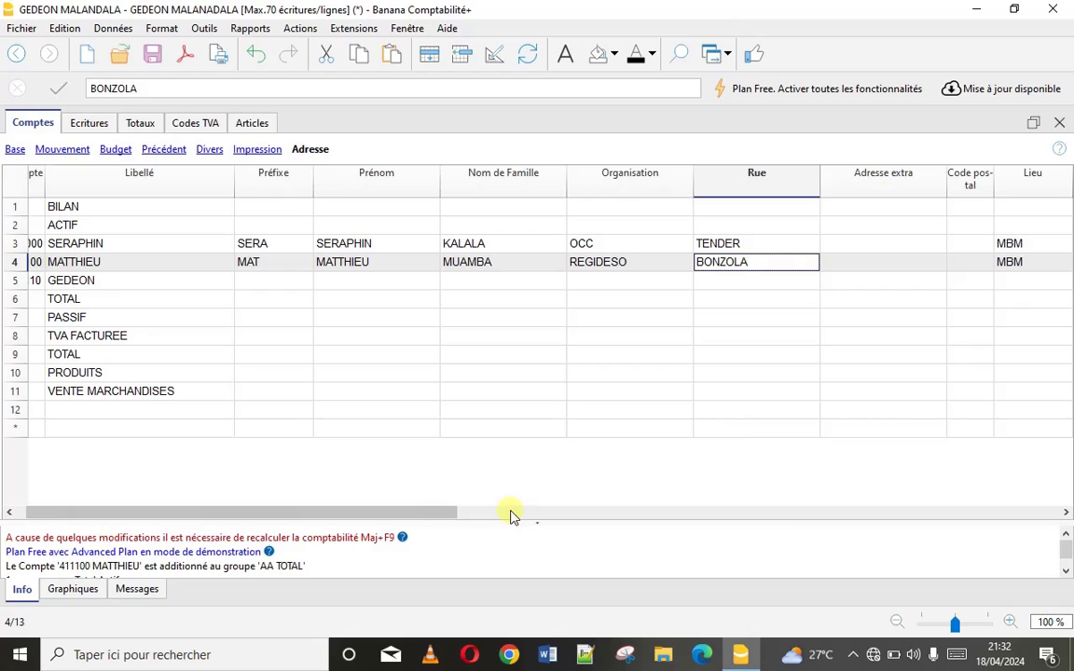
drag(412, 513, 233, 515)
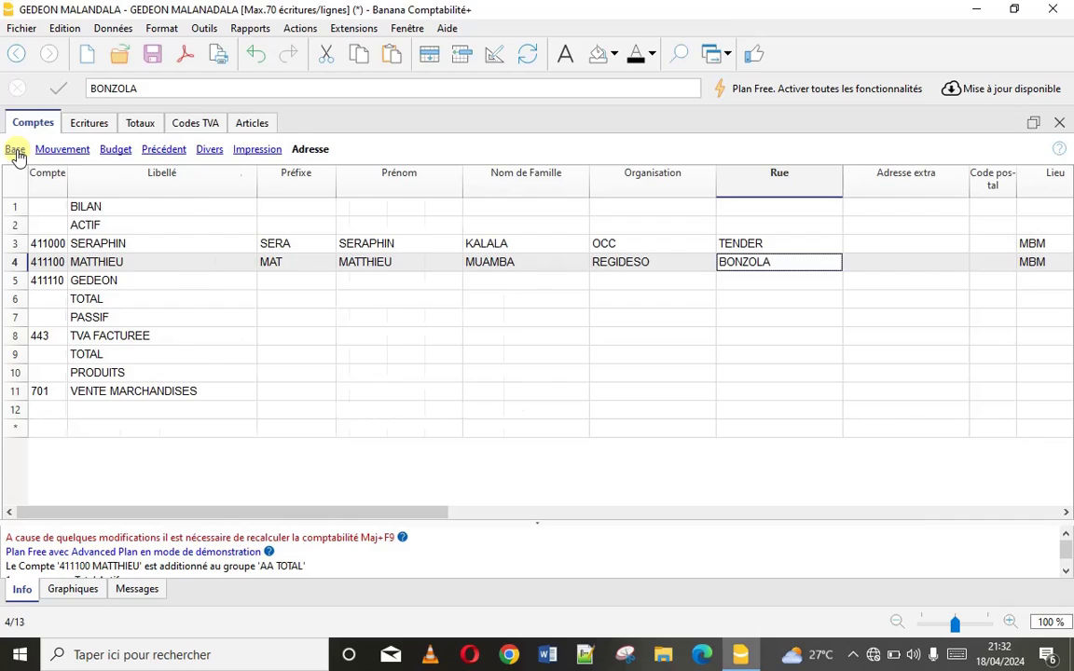
click(16, 151)
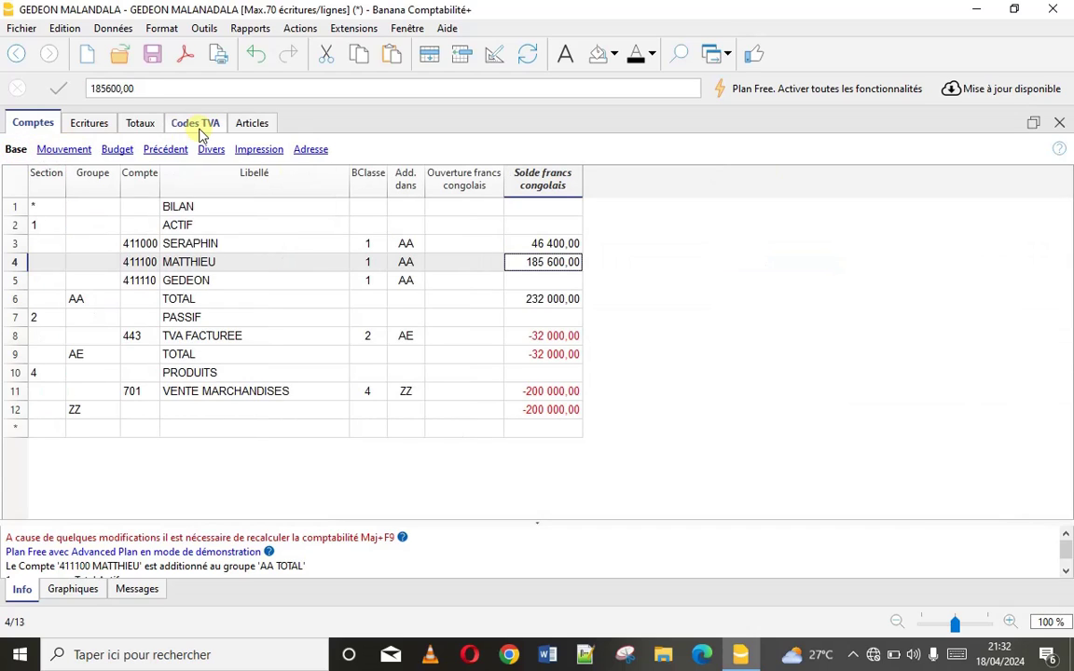
key(ctrl+s)
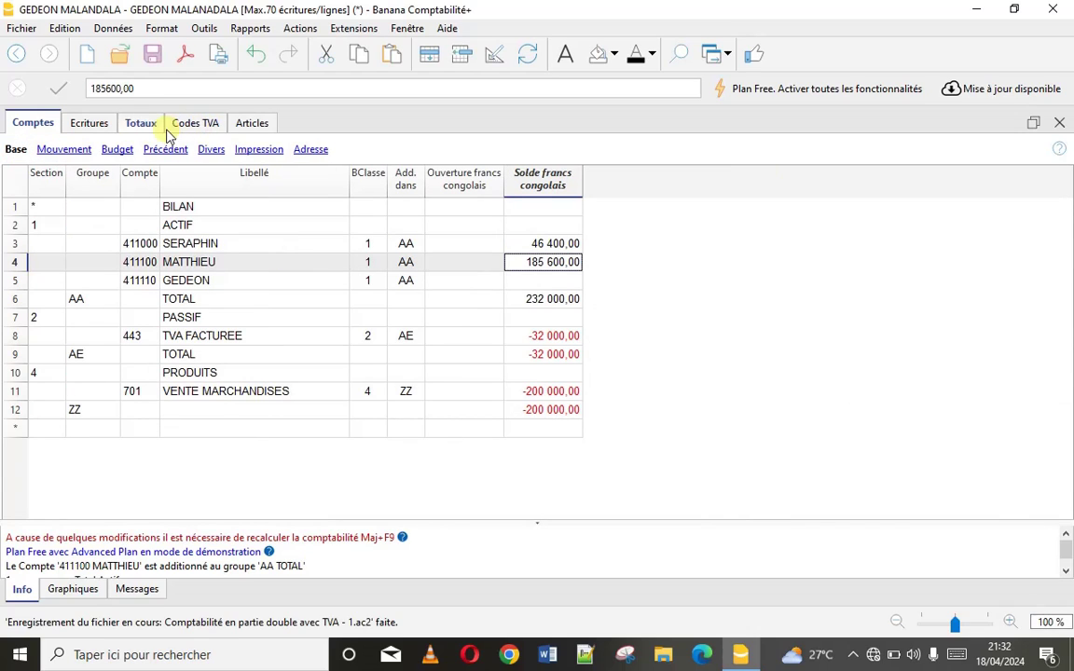
In Écritures, start a new entry dated 13/01/2024 with FAC, invoice 003 and description RIZ
click(96, 126)
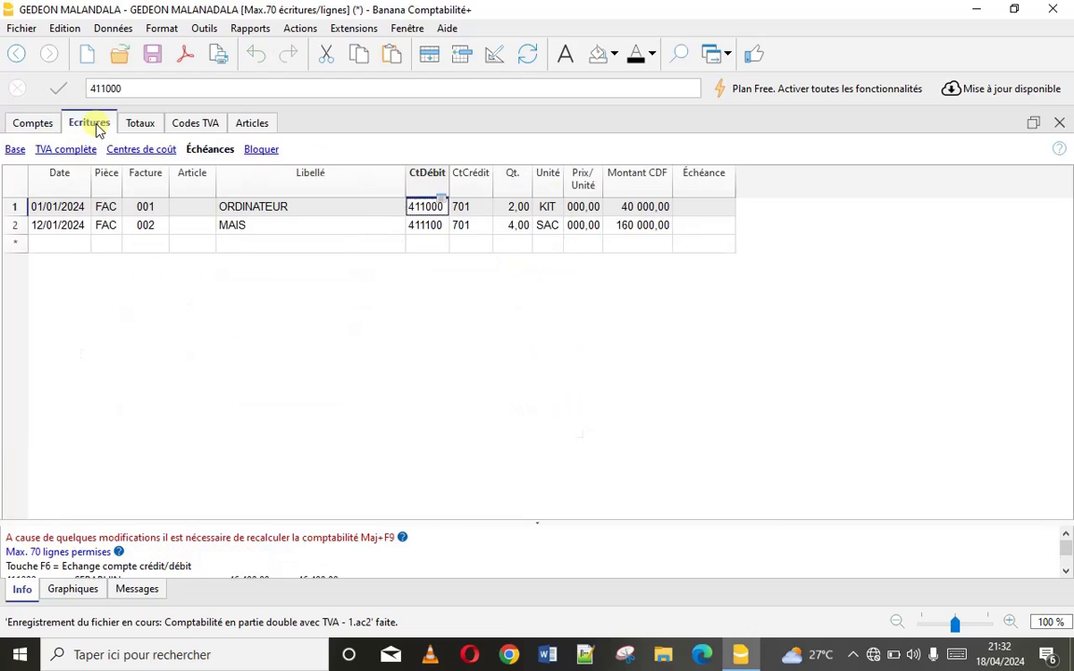
click(293, 248)
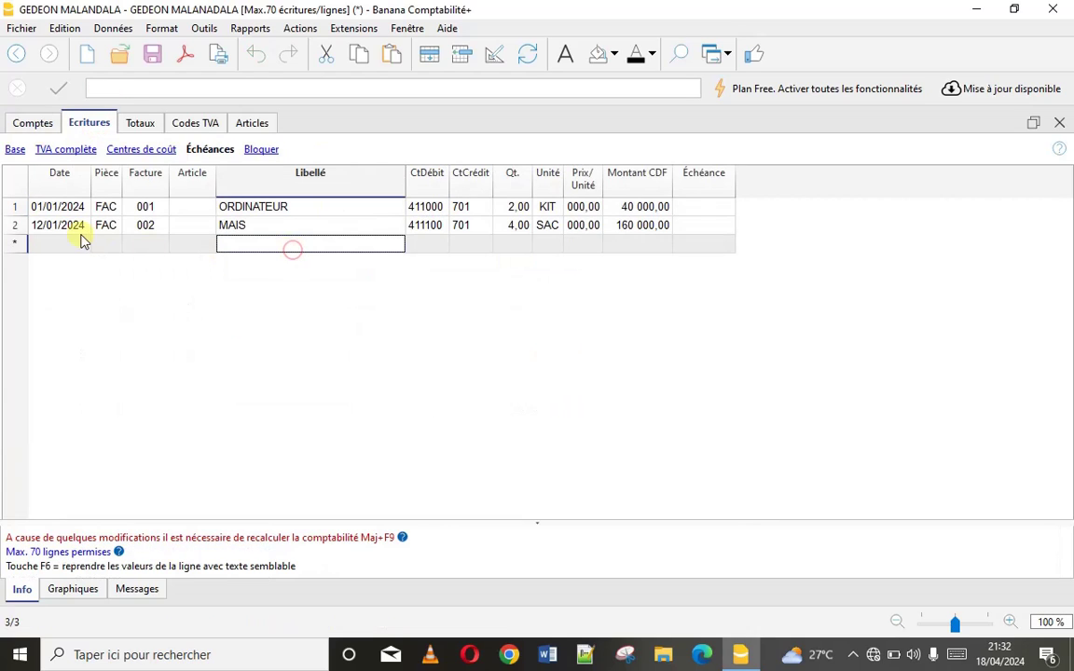
click(53, 244)
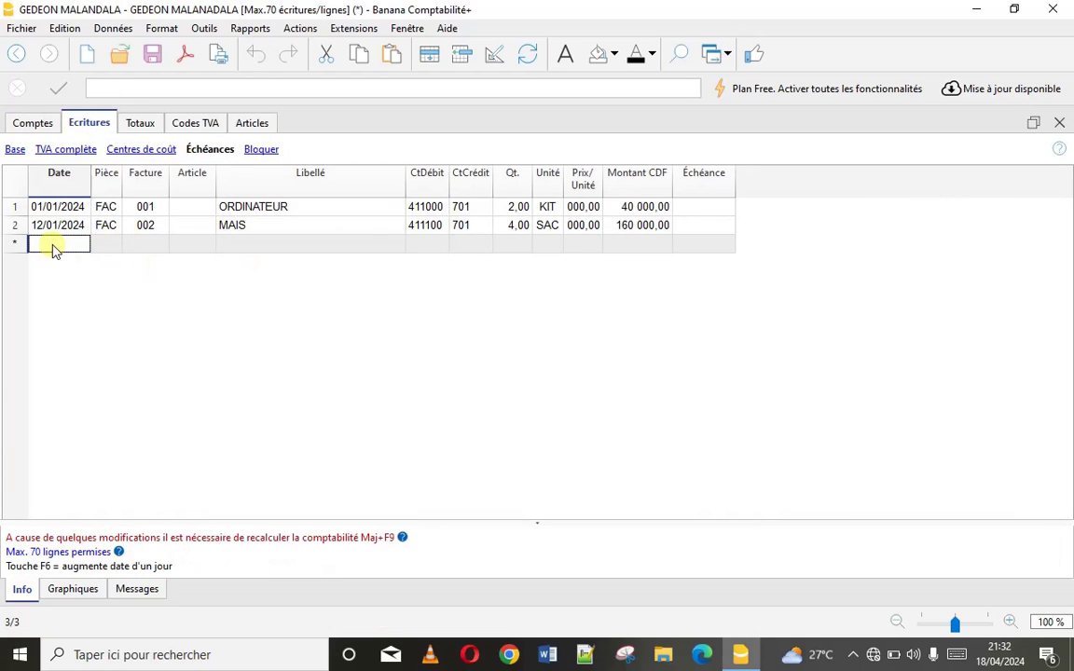
click(53, 244)
text(13)
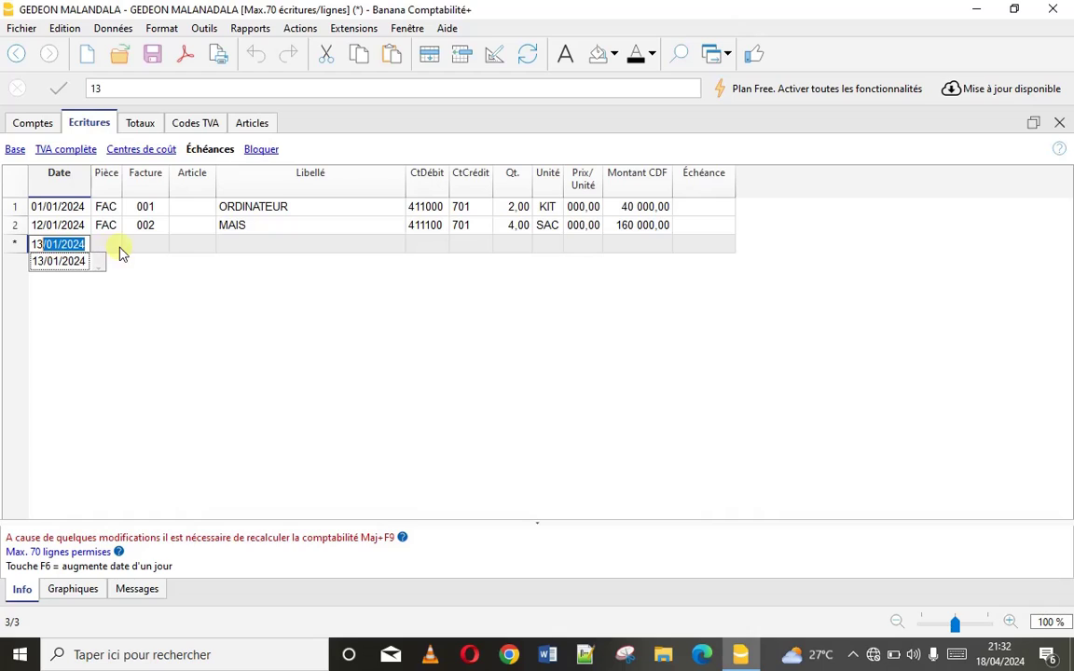
click(108, 246)
text(FAC)
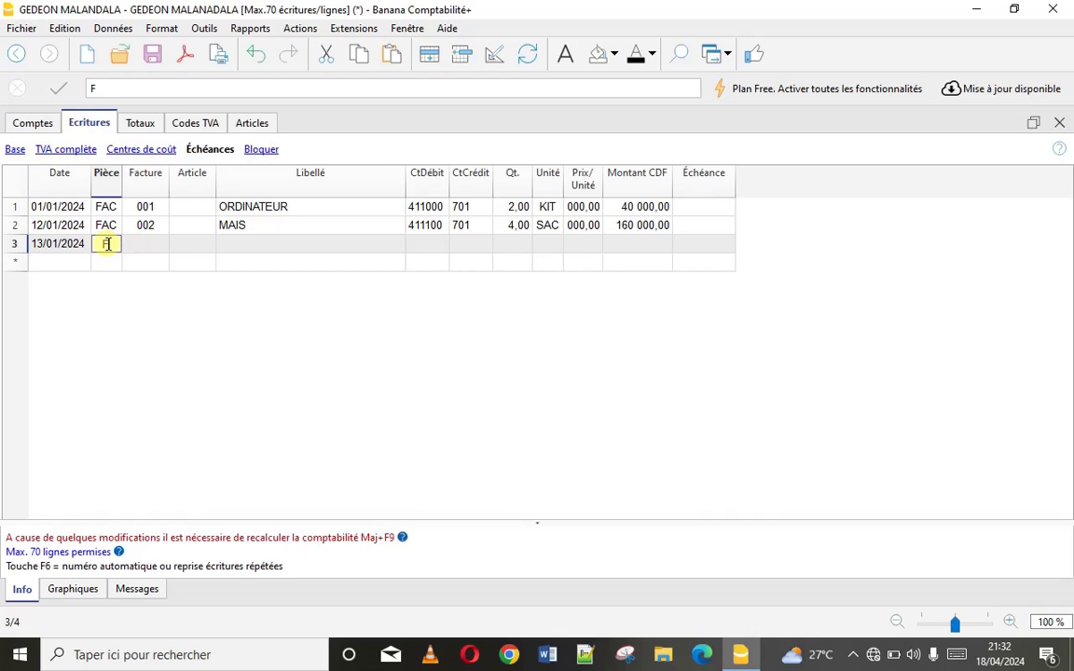
click(156, 245)
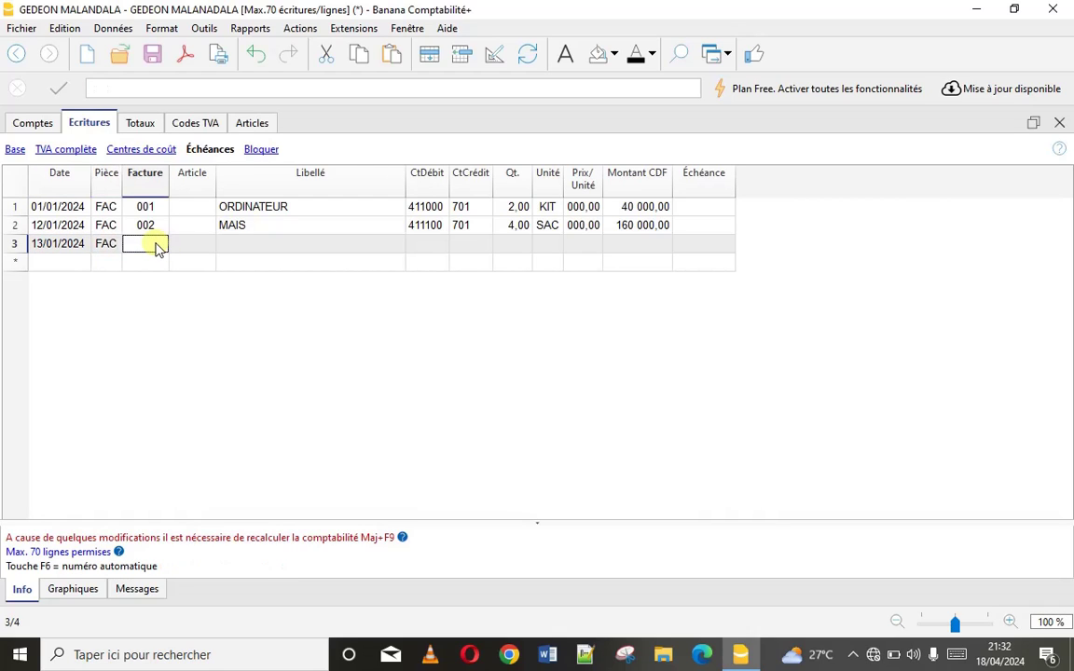
text(003)
click(244, 246)
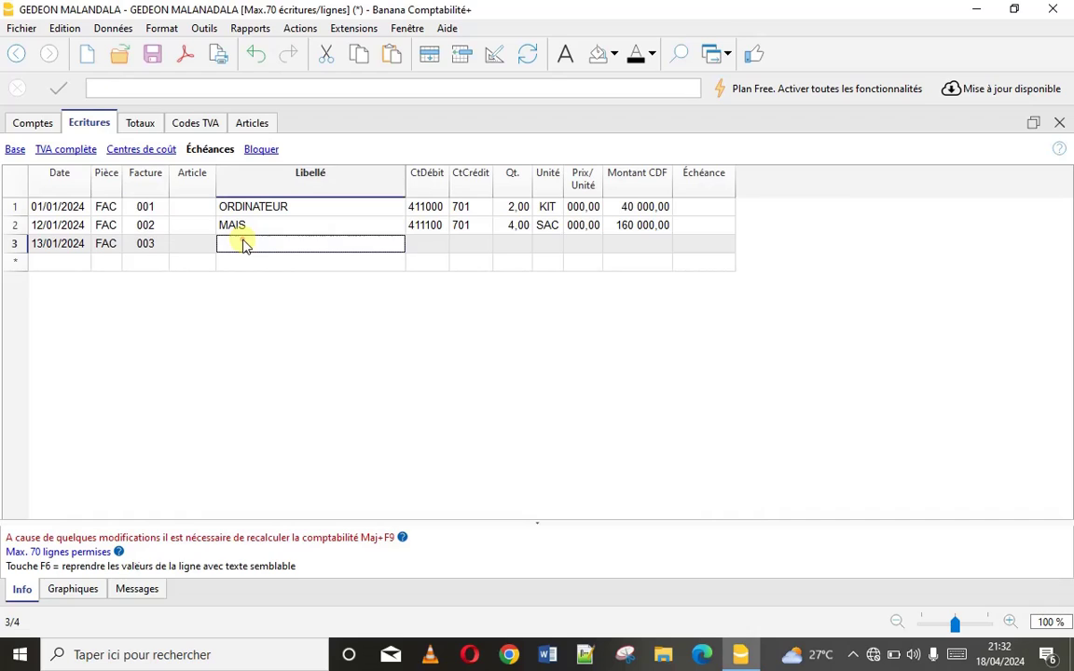
text(RI)
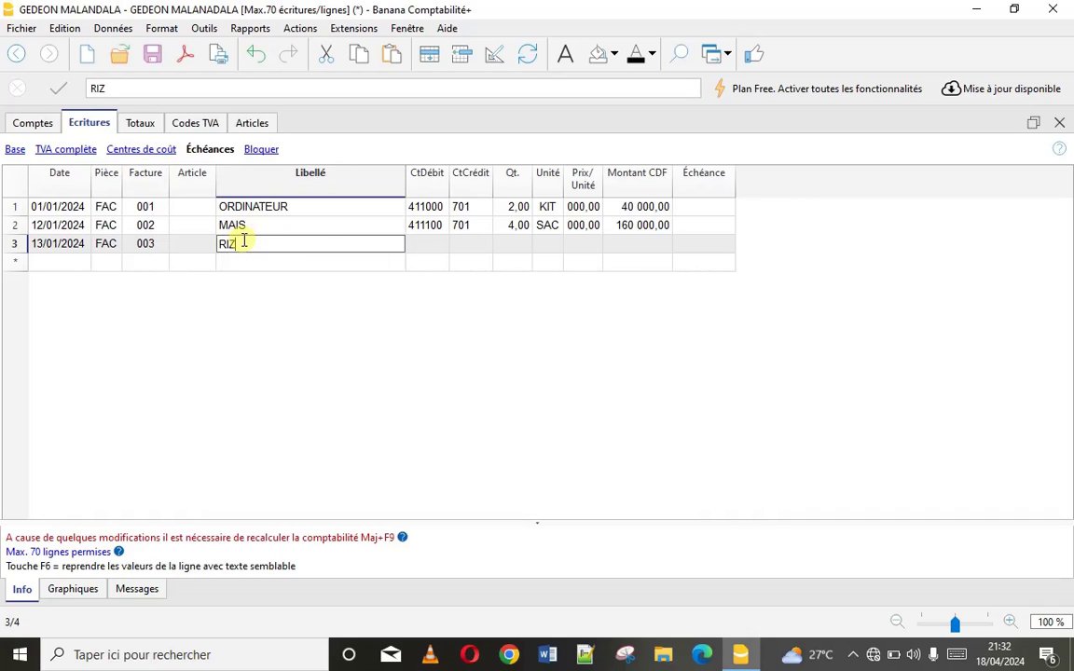
text(Z)
click(426, 244)
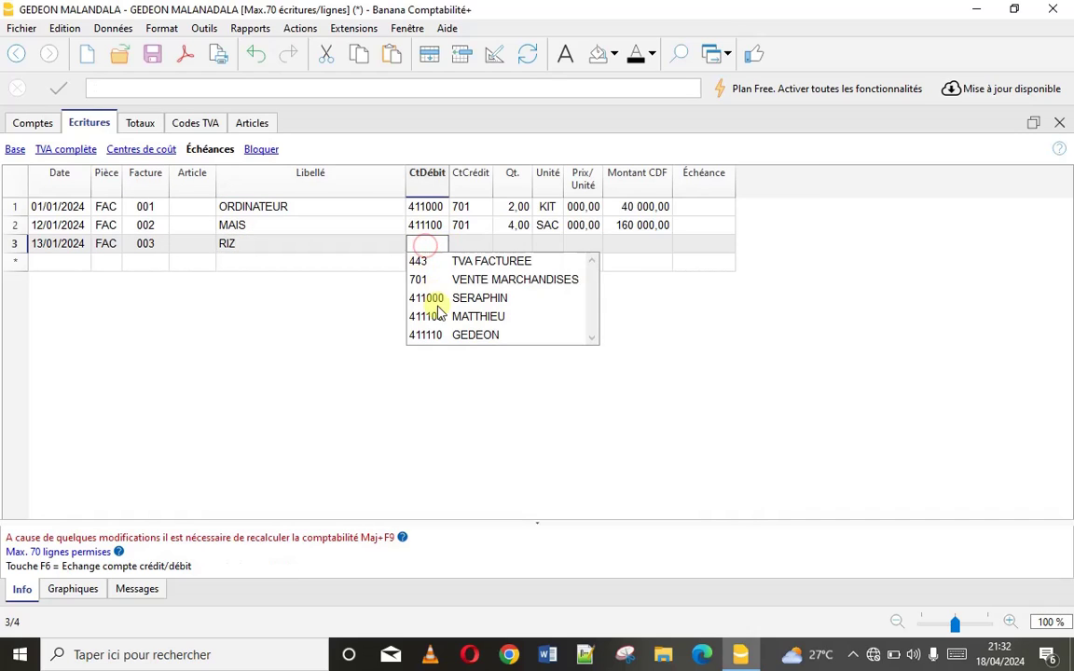
Debit 411110, credit 701, and enter 2 SAC at 3 000 each for 6 000,00
click(455, 335)
click(464, 242)
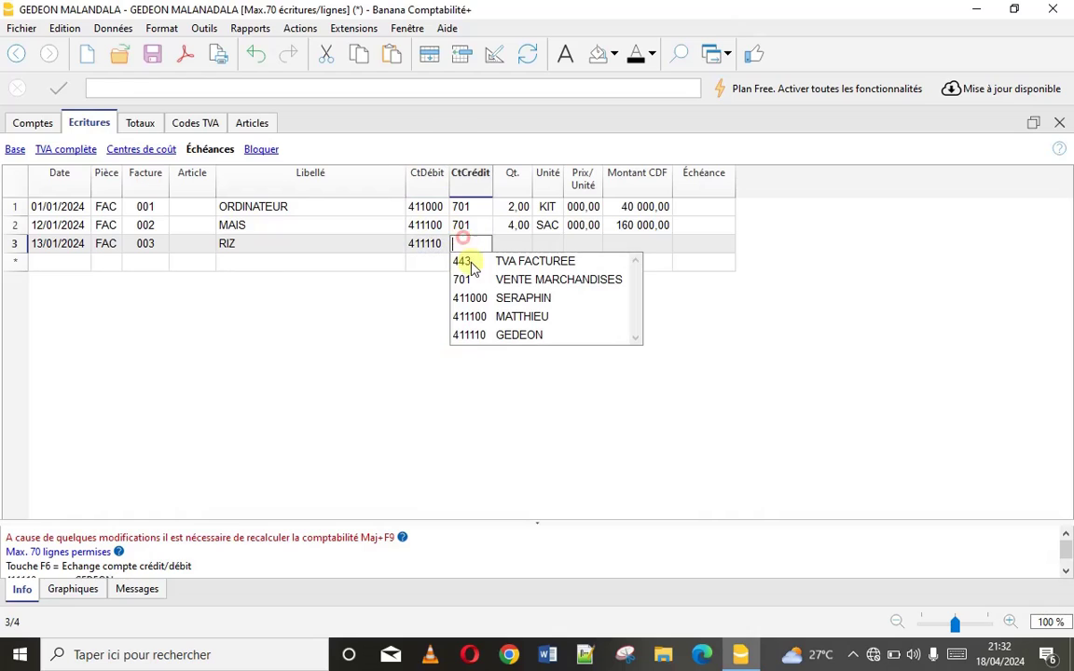
click(494, 281)
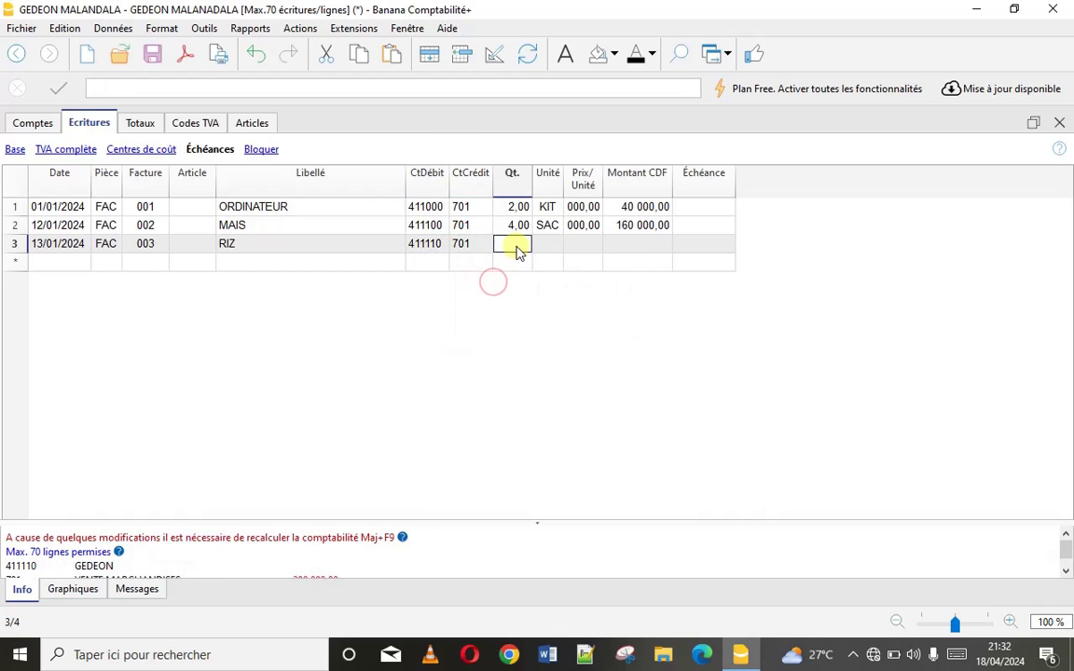
text(2)
click(547, 246)
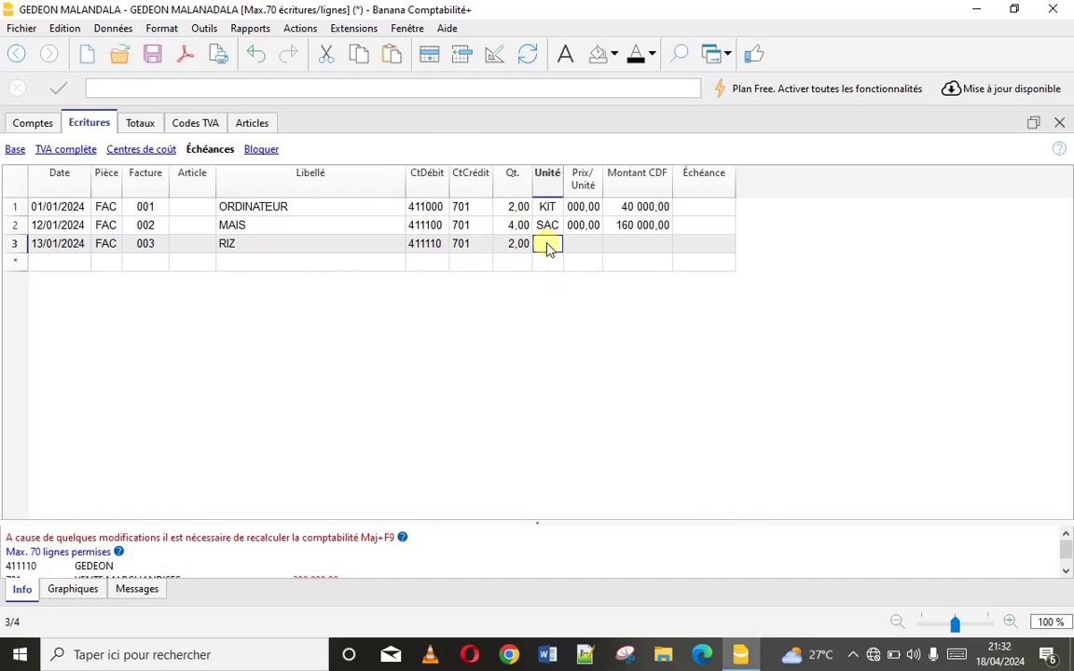
text(SAC)
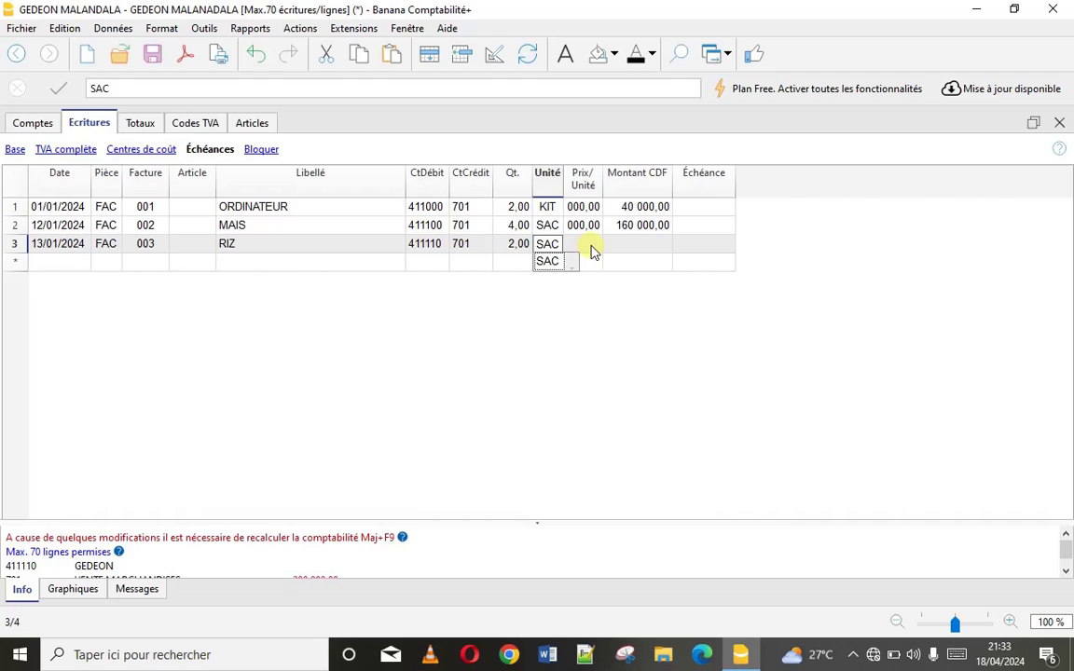
click(590, 246)
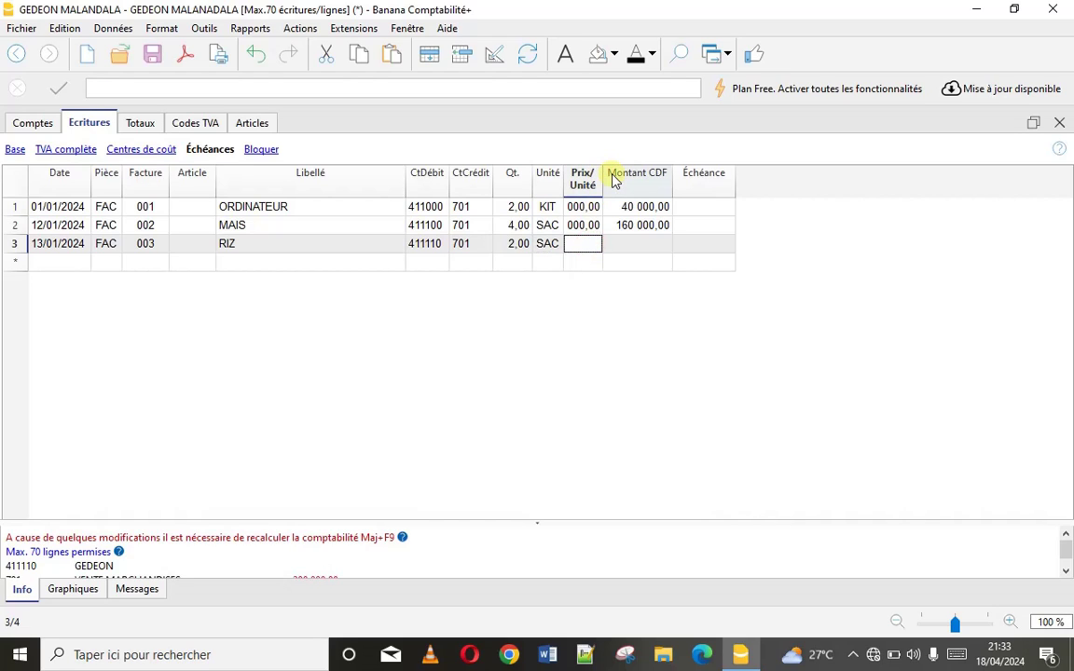
drag(604, 174, 643, 173)
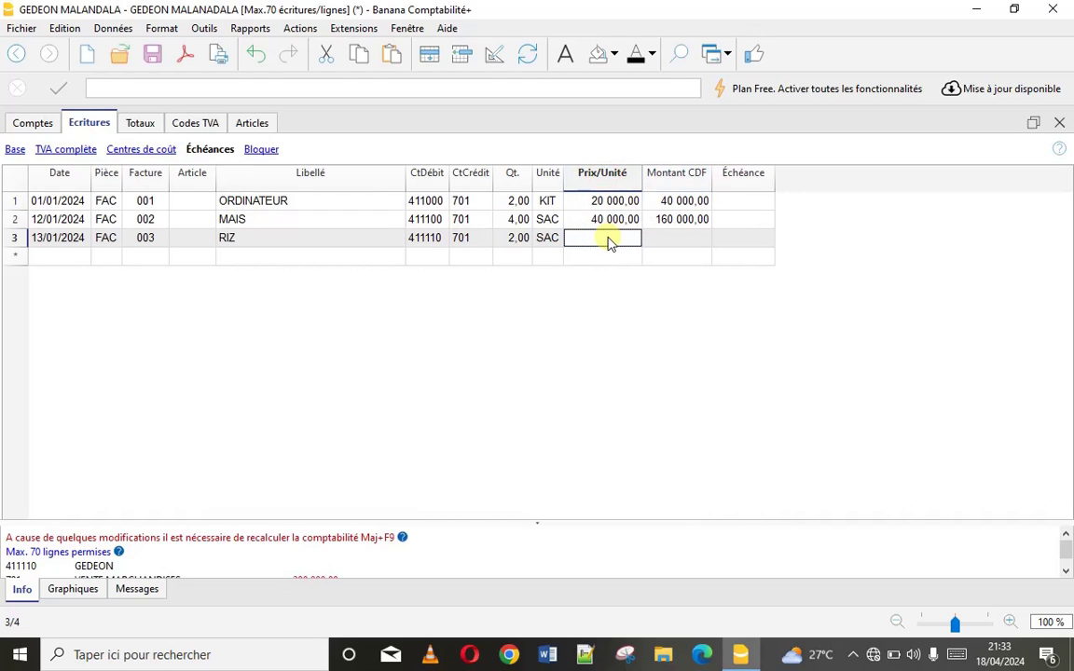
text(3 000)
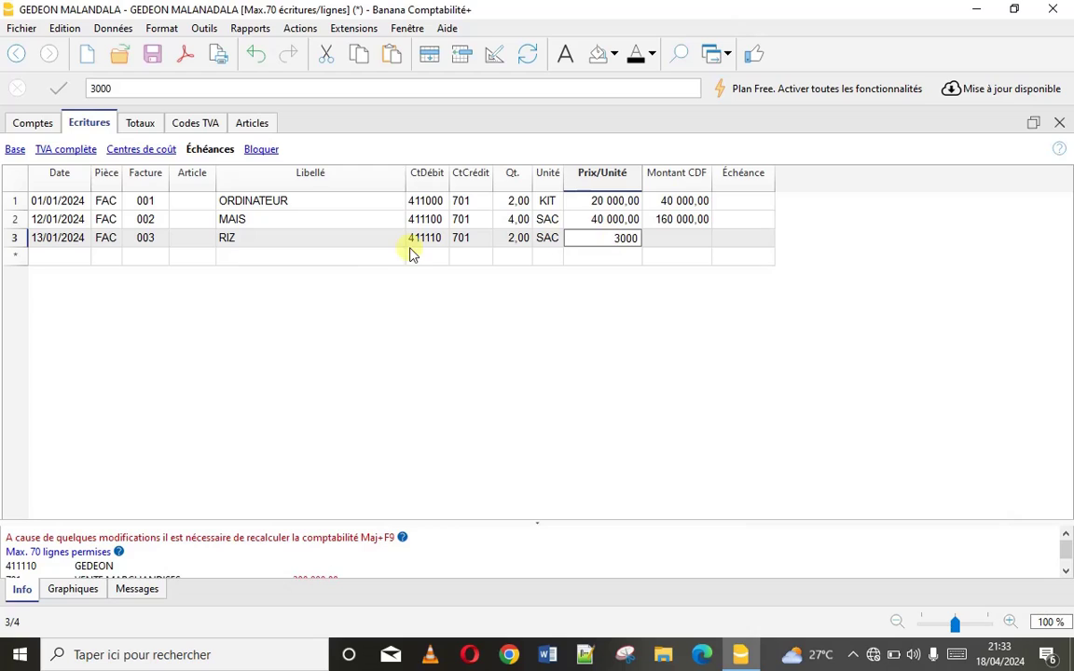
click(377, 238)
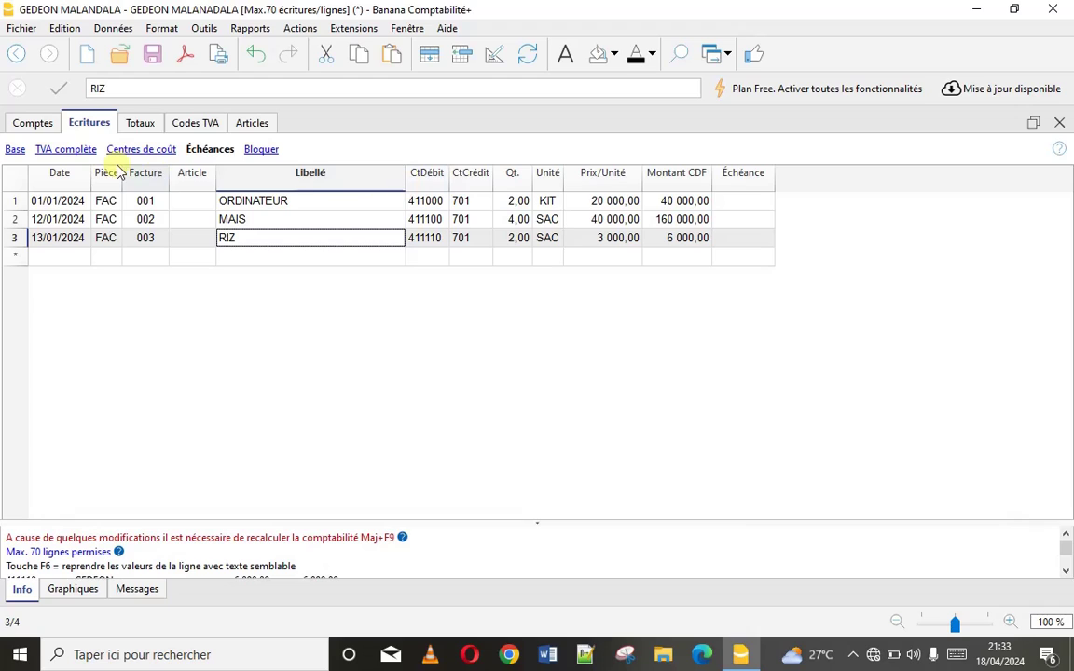
In the TVA complète view, set row 3's VAT code to V1 (-960,00 VAT) and save
click(65, 152)
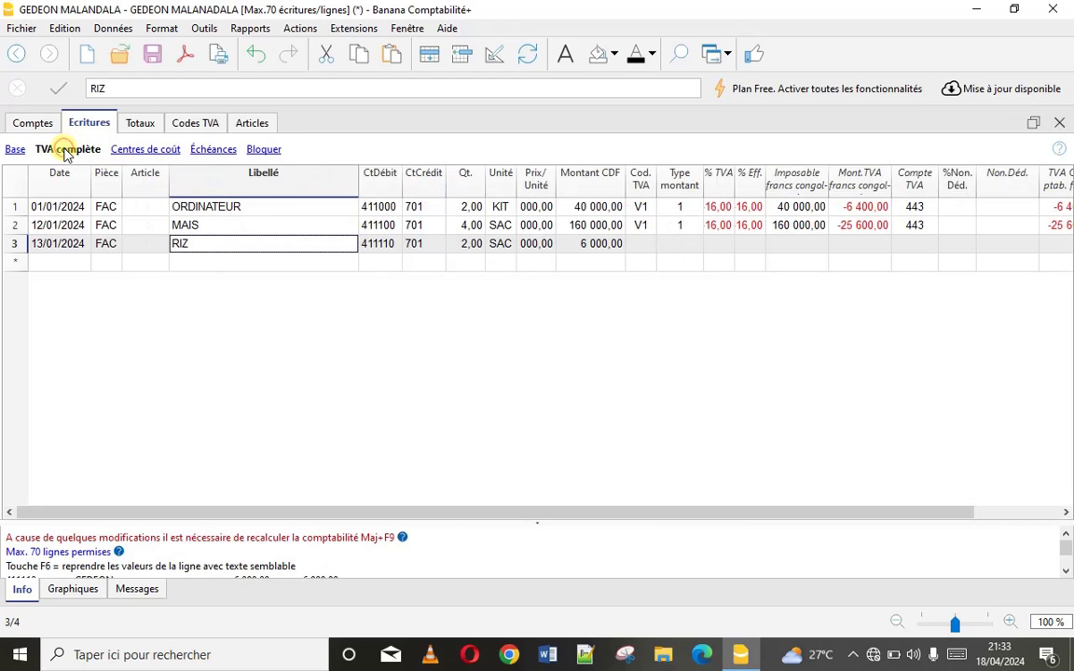
double_click(641, 244)
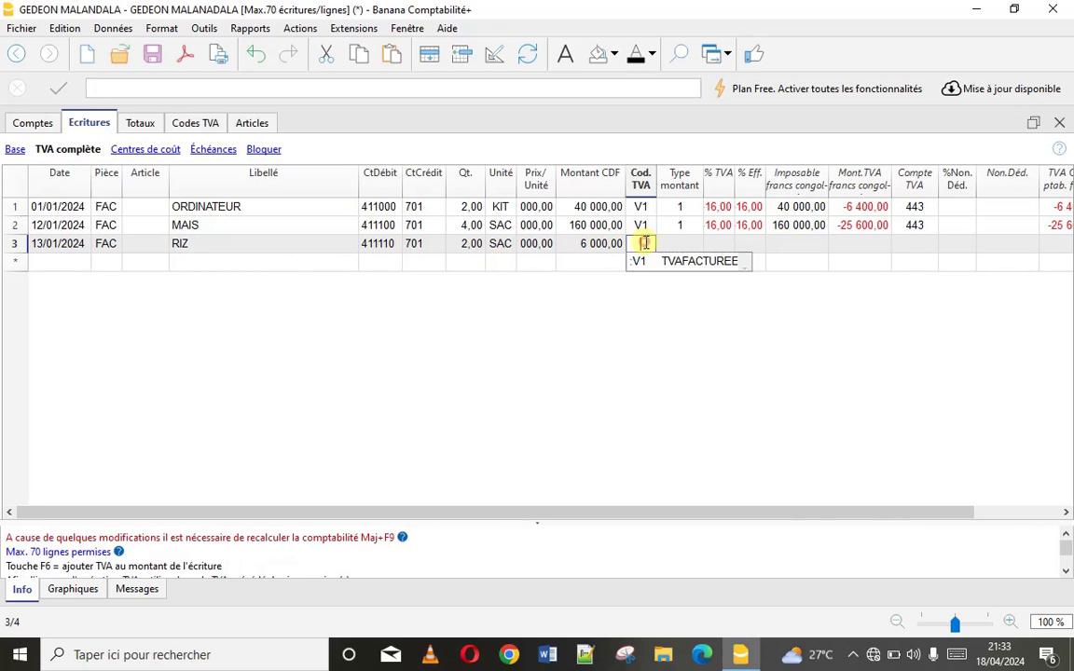
click(641, 259)
click(638, 246)
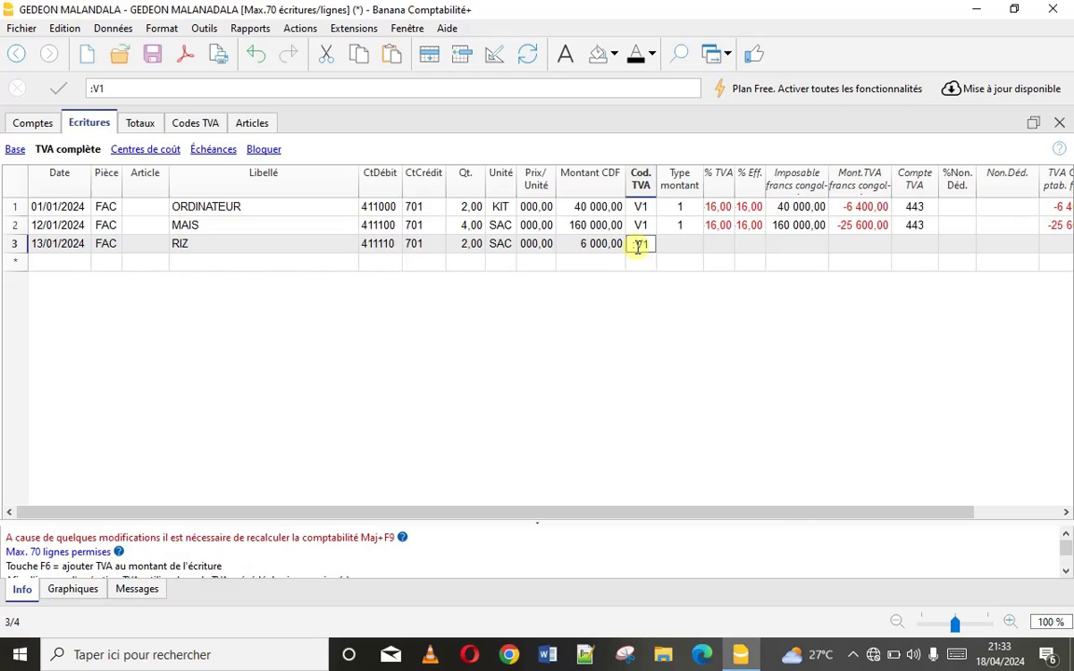
key(BackSpace)
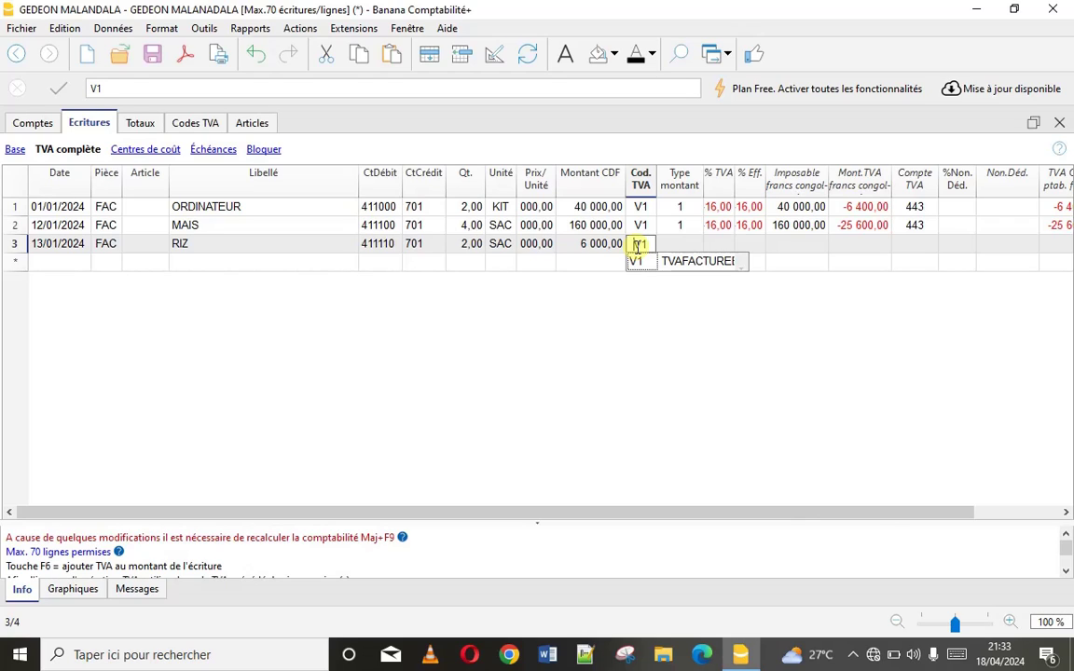
key(Return)
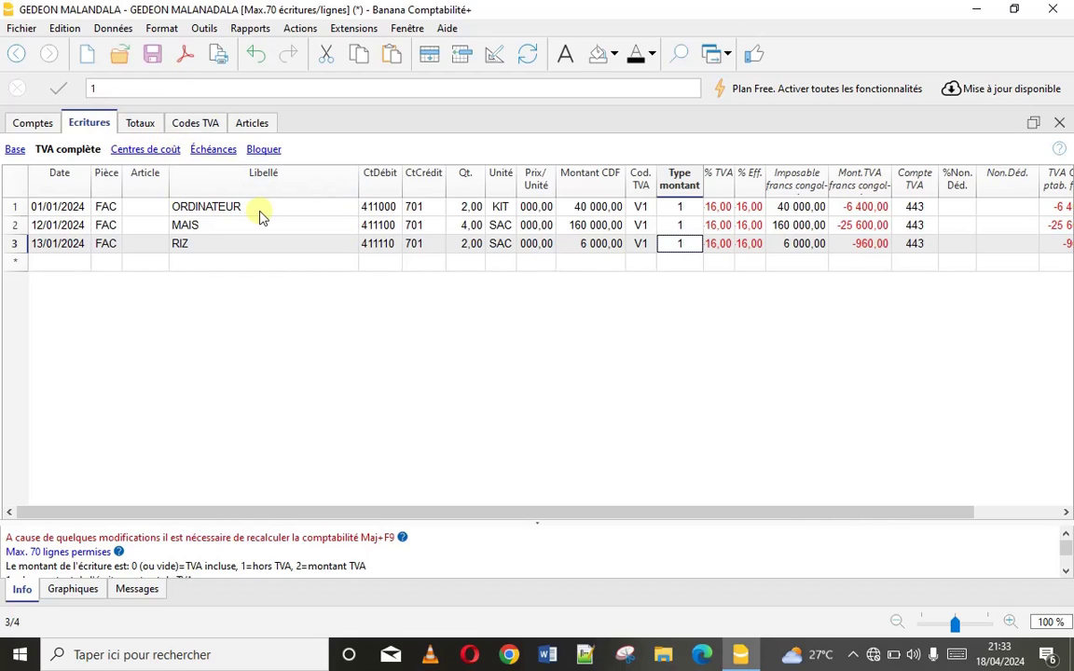
key(ctrl+s)
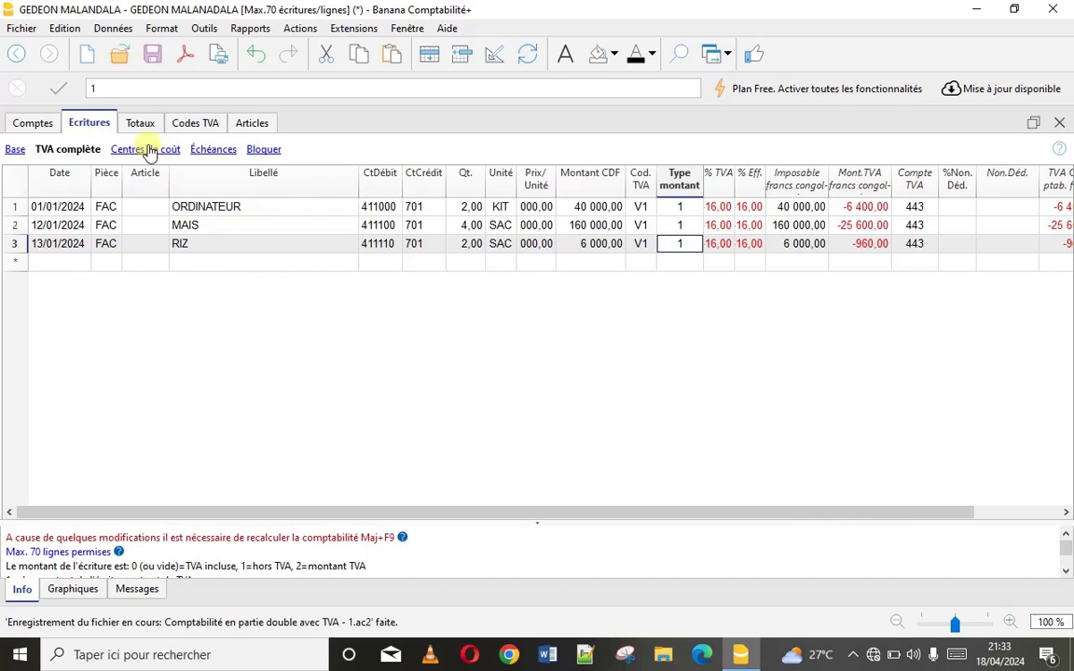
In Rapports > Clients > Paramètres, choose AA TOTAL as Groupe ou Compte and confirm
click(248, 29)
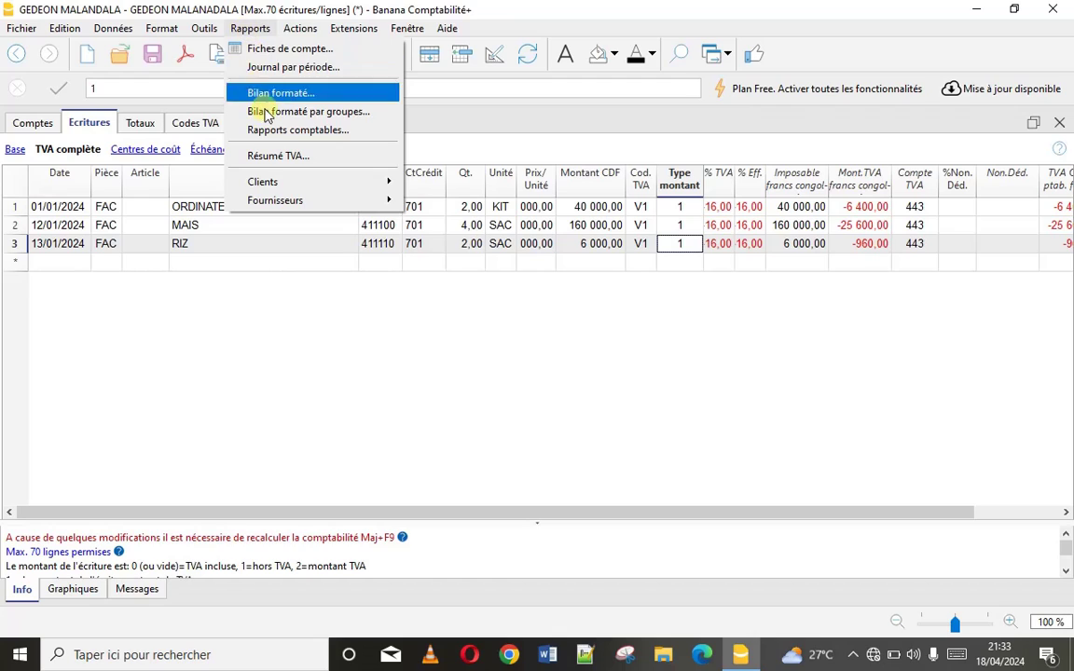
mouse_move(320, 187)
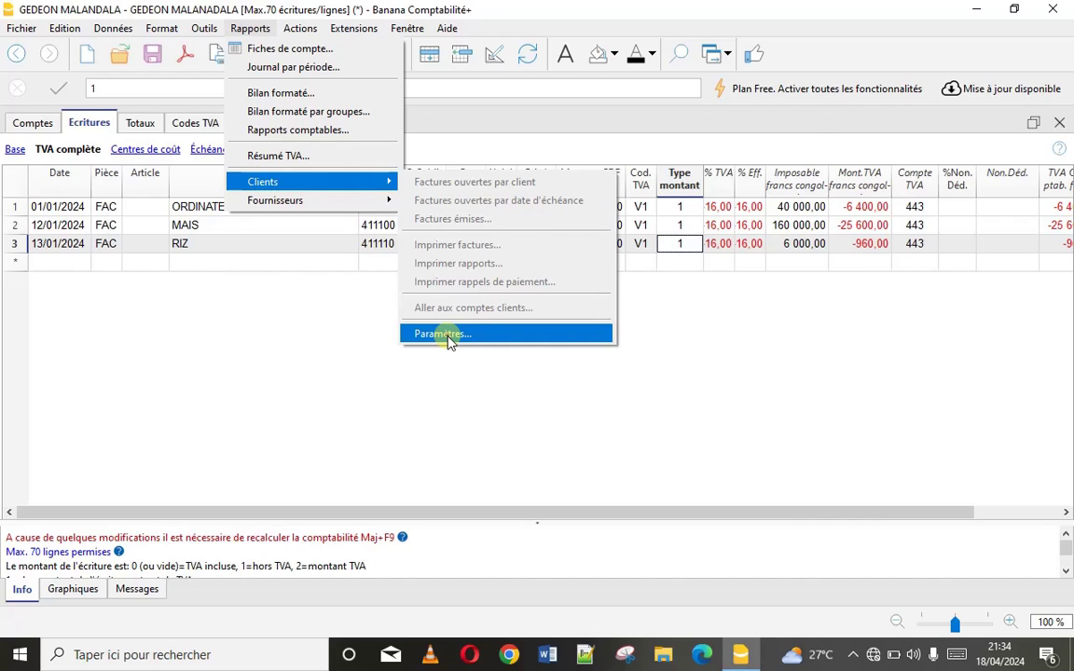
click(447, 338)
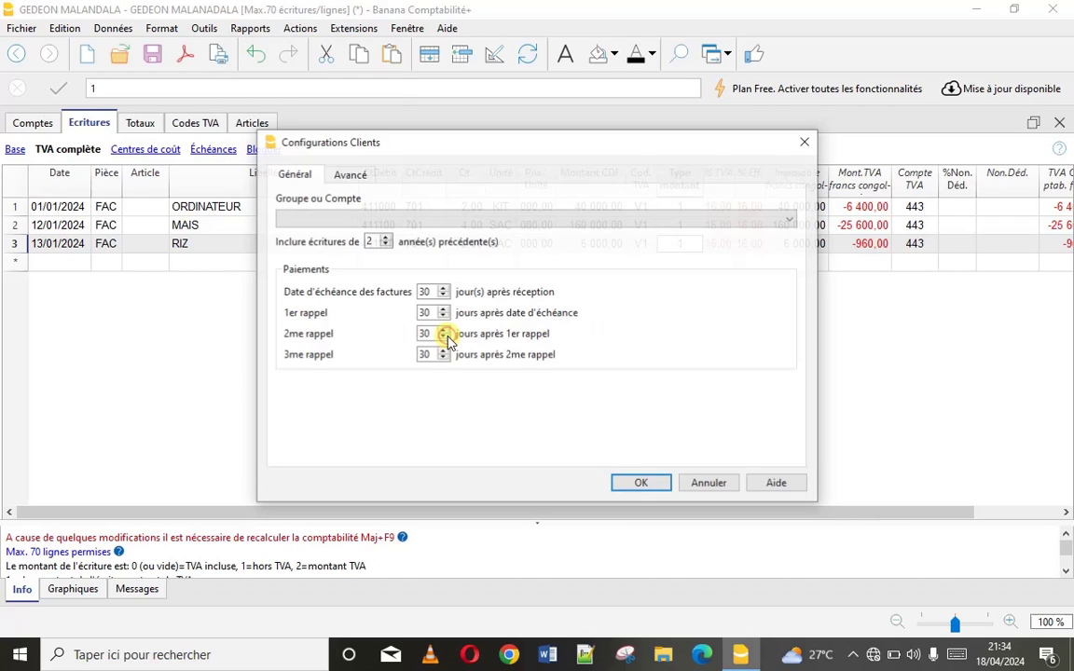
click(391, 222)
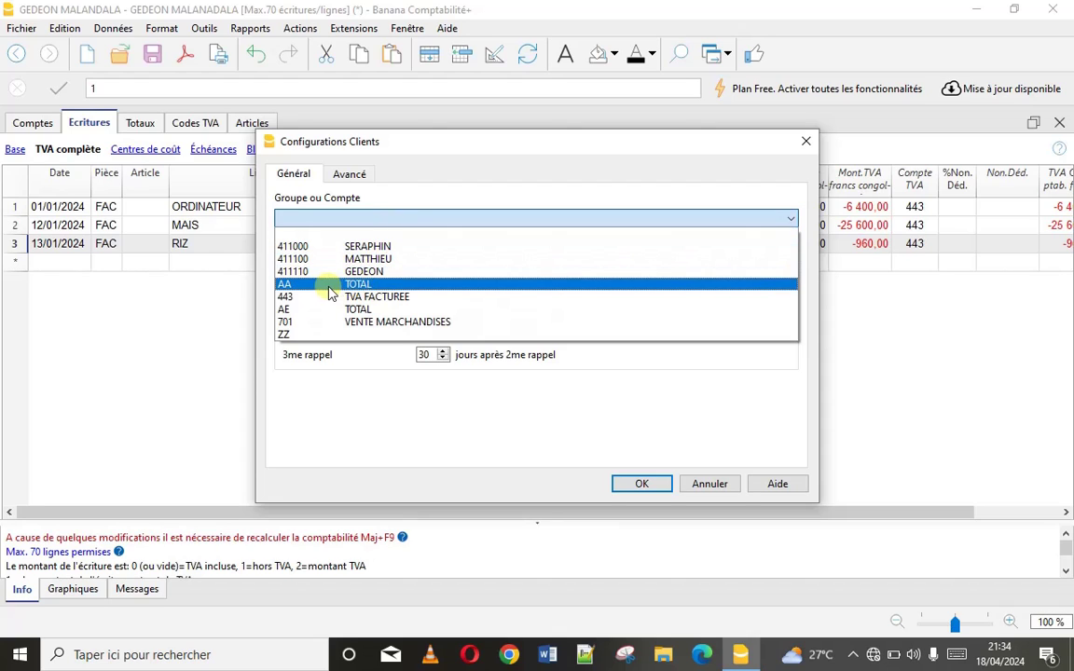
click(361, 285)
click(638, 484)
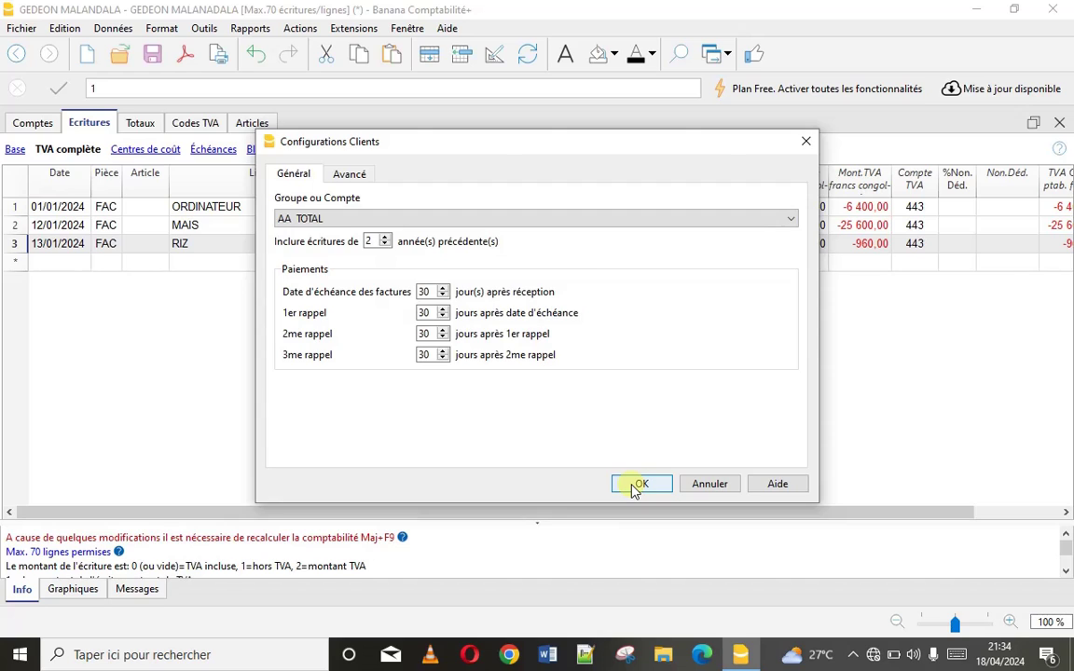
Open Rapports > Clients > Imprimer factures for the period 01/01/2024–31/12/2024
click(263, 32)
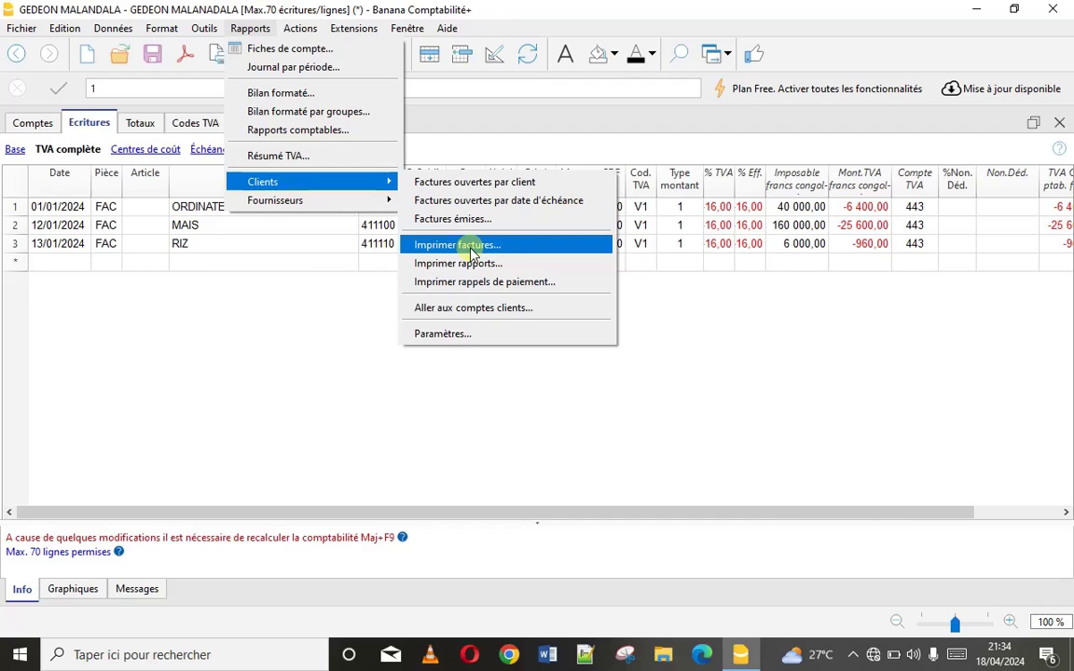
click(466, 248)
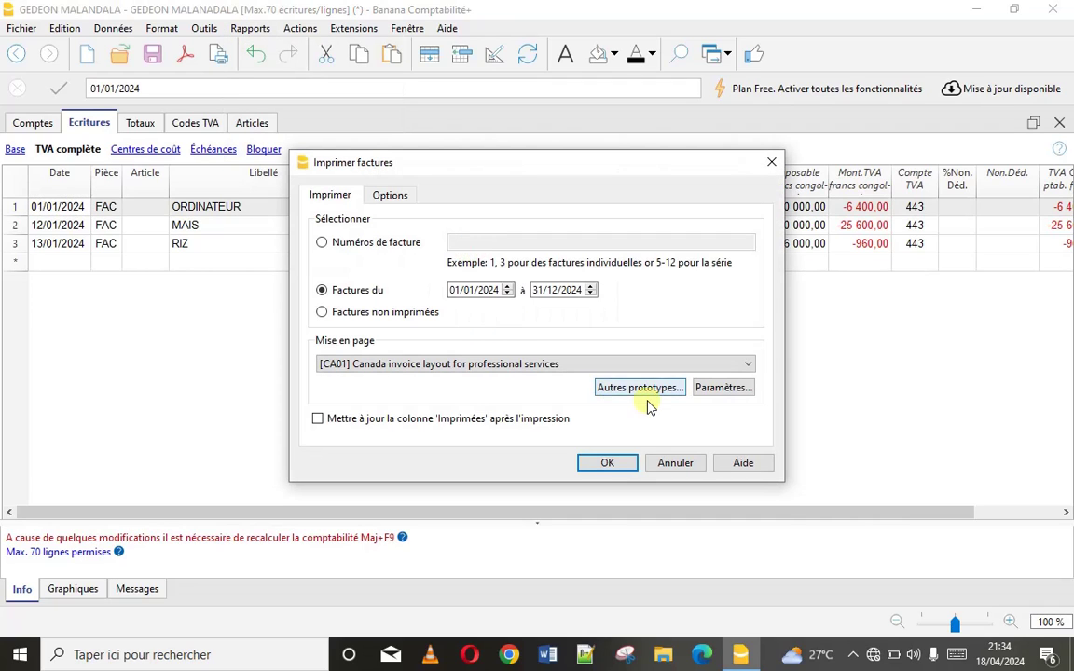
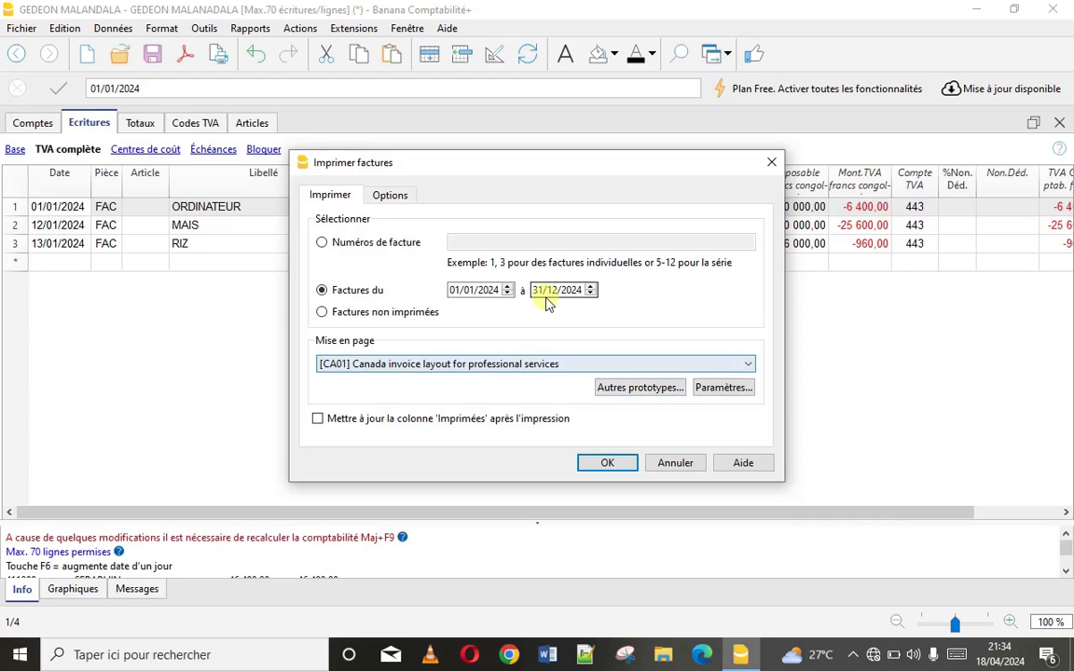
Generate an invoice preview restricted to invoice number 001
click(331, 243)
click(456, 243)
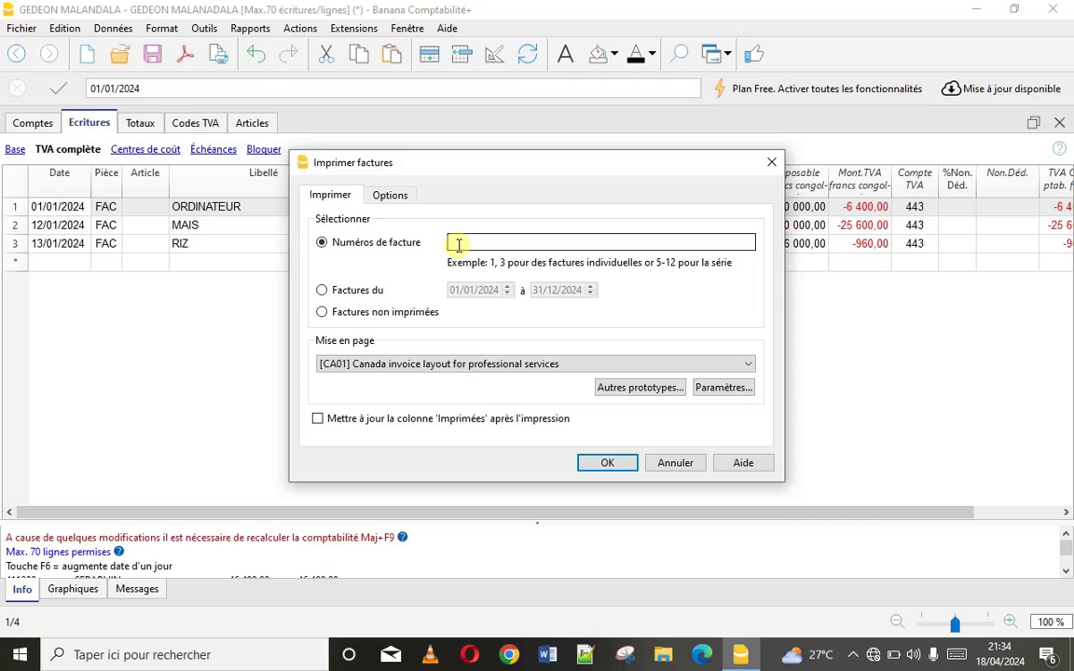
text(001)
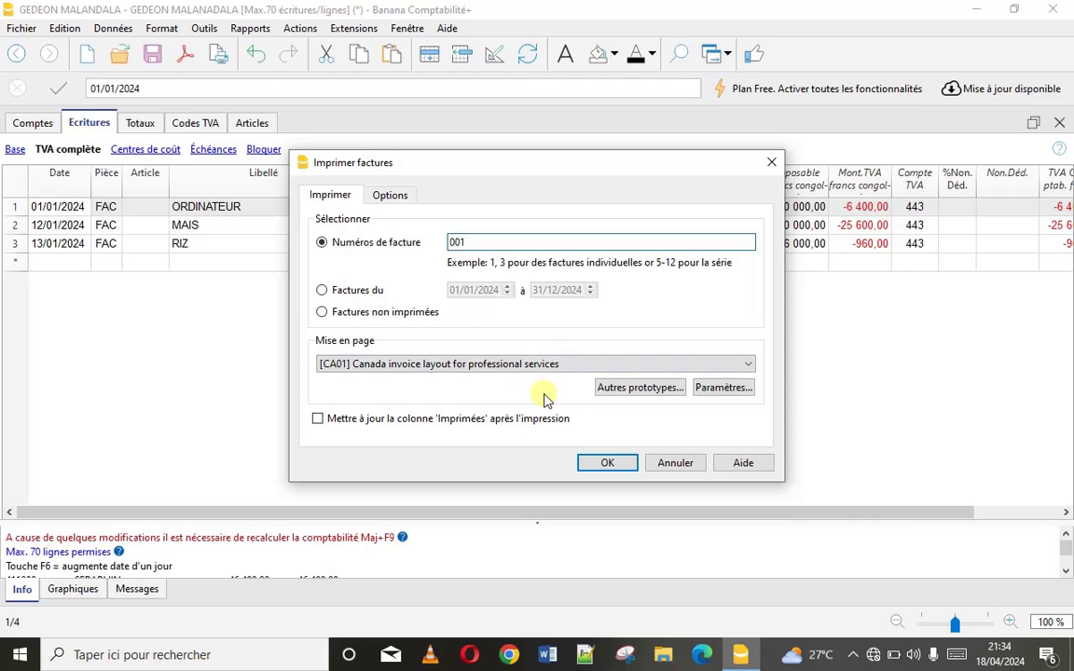
click(600, 462)
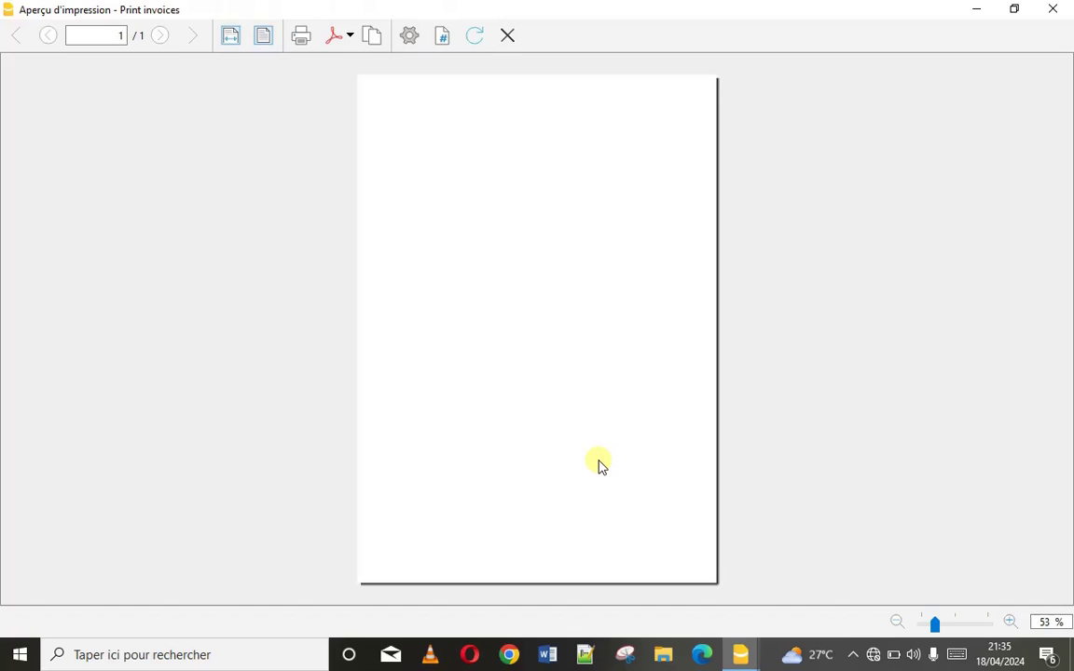
Replace the blank preview with invoice 001 printed in the [xCH07] Layout 7 layout
click(509, 38)
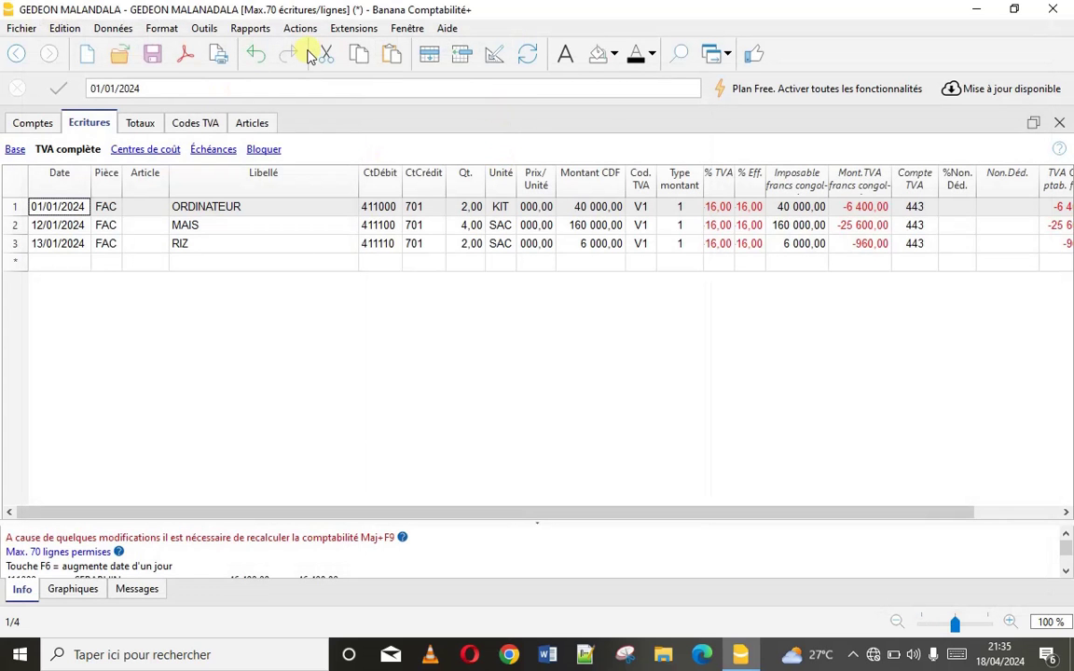
click(244, 28)
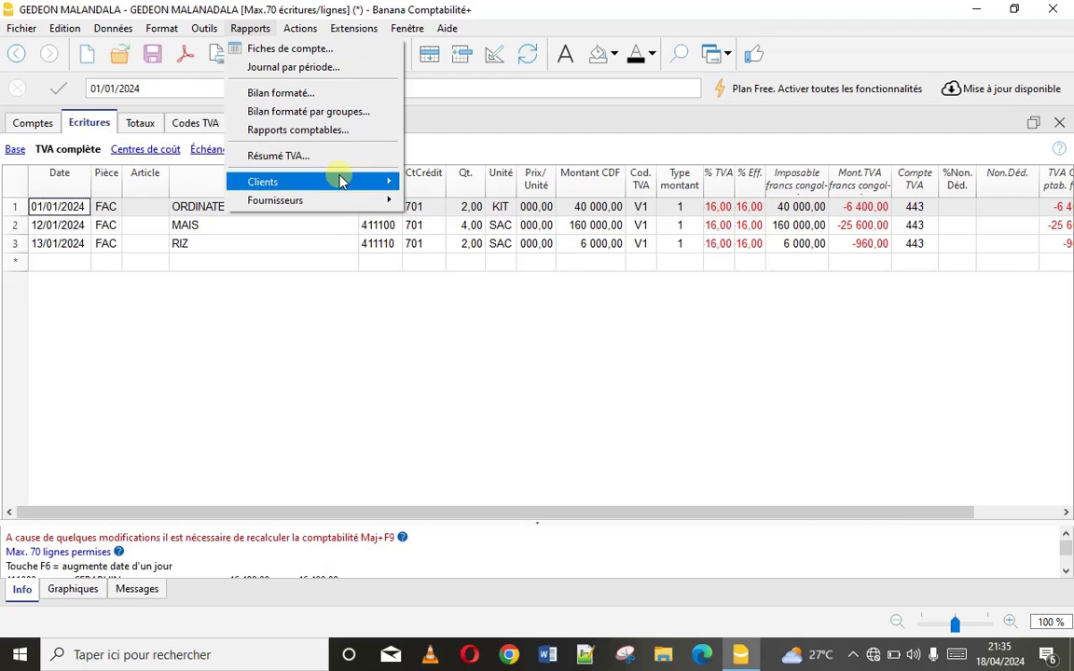
mouse_move(383, 180)
click(473, 243)
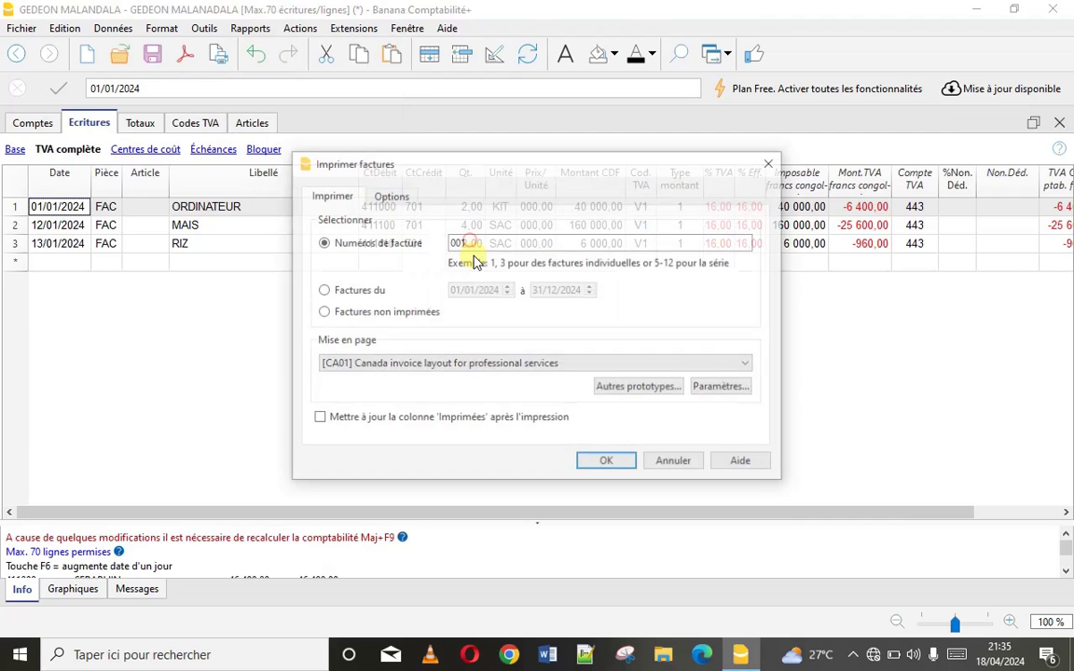
click(537, 364)
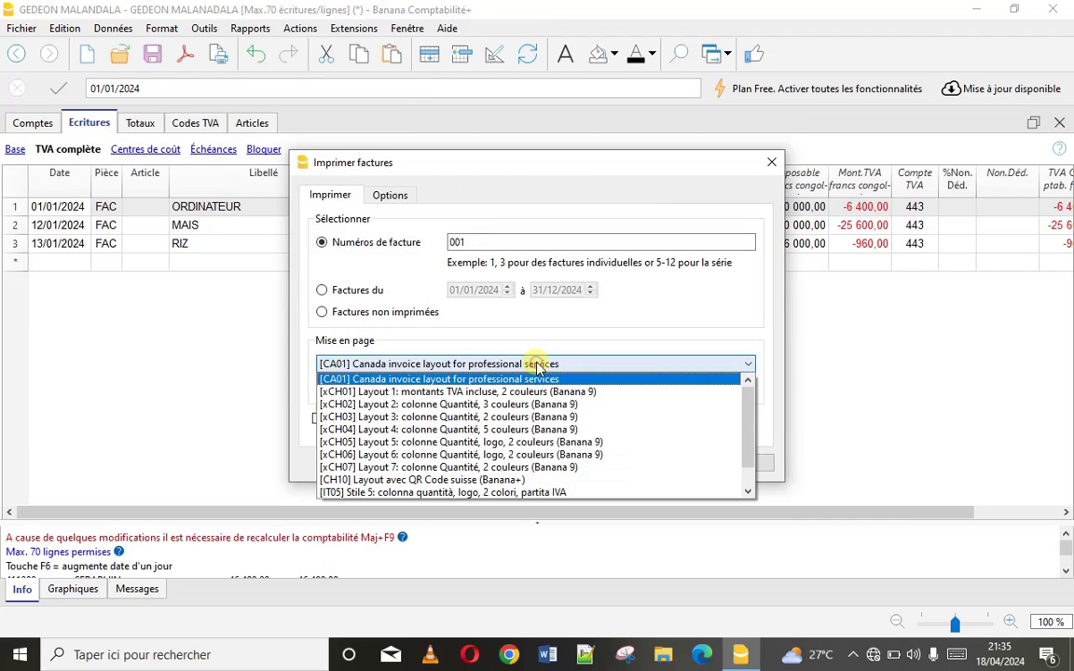
click(472, 467)
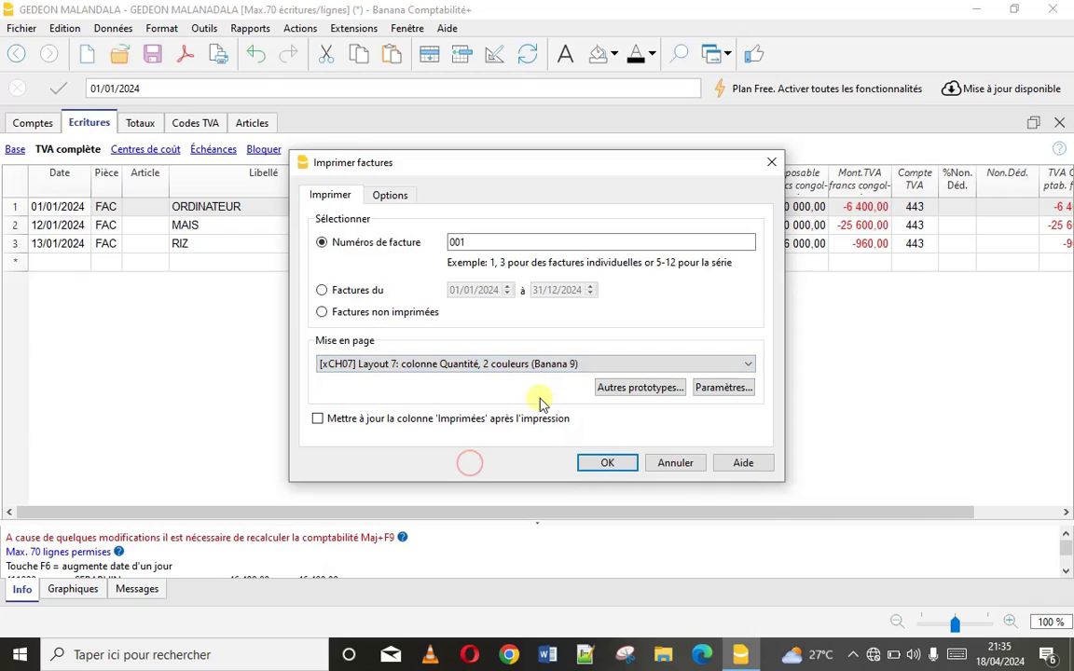
click(616, 464)
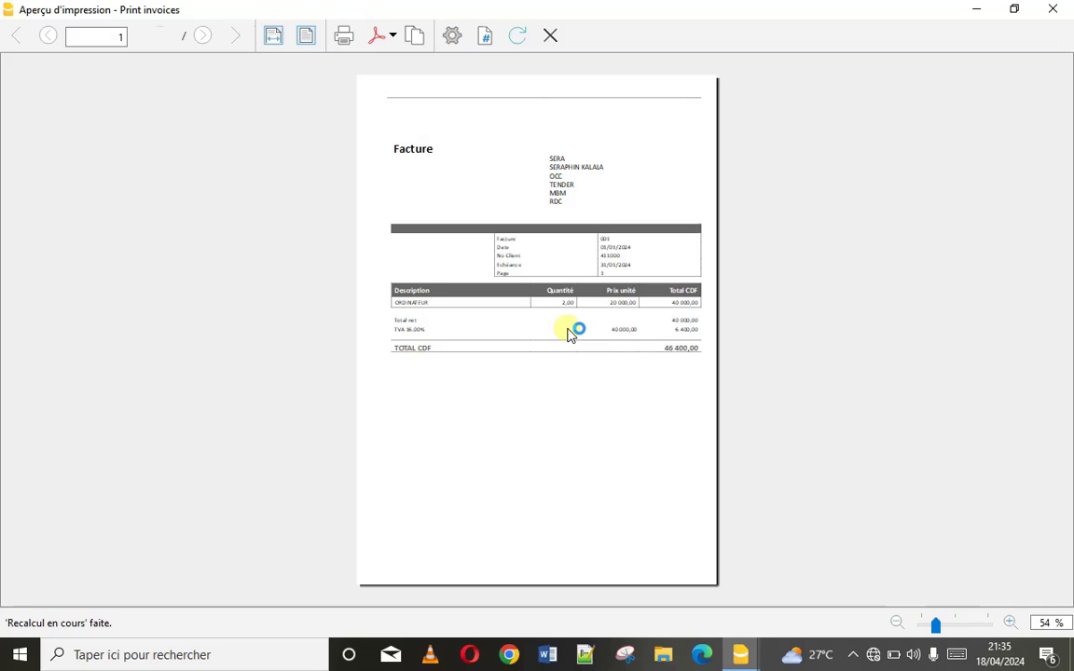
Enlarge the ORDINATEUR invoice to verify 16% VAT and the 46 400,00 CDF total, then close it
click(1011, 622)
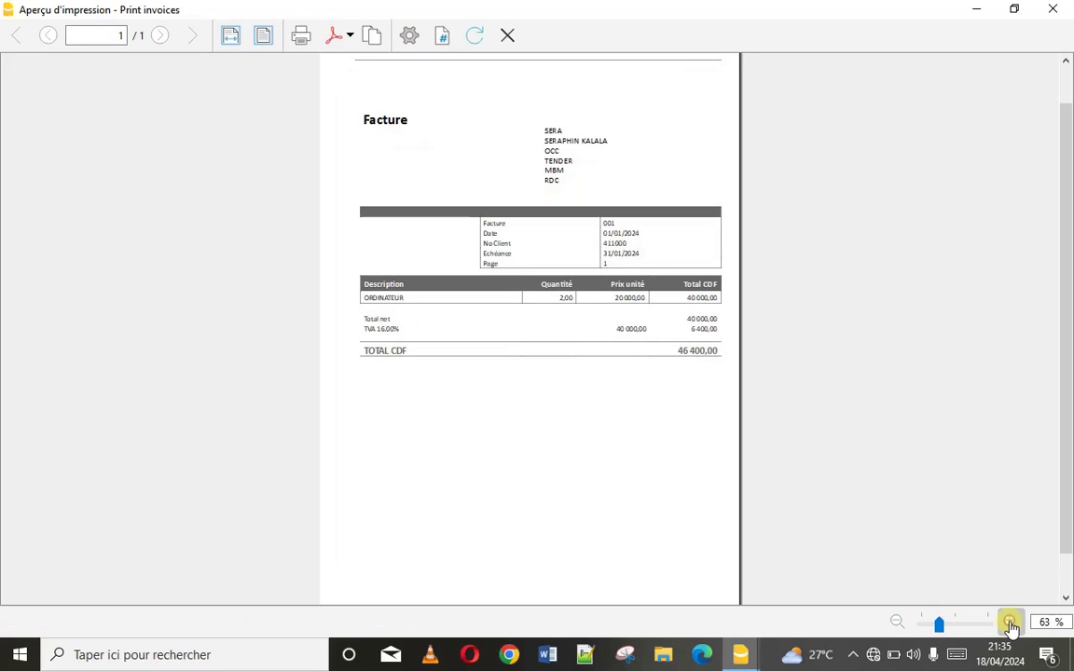
click(1011, 622)
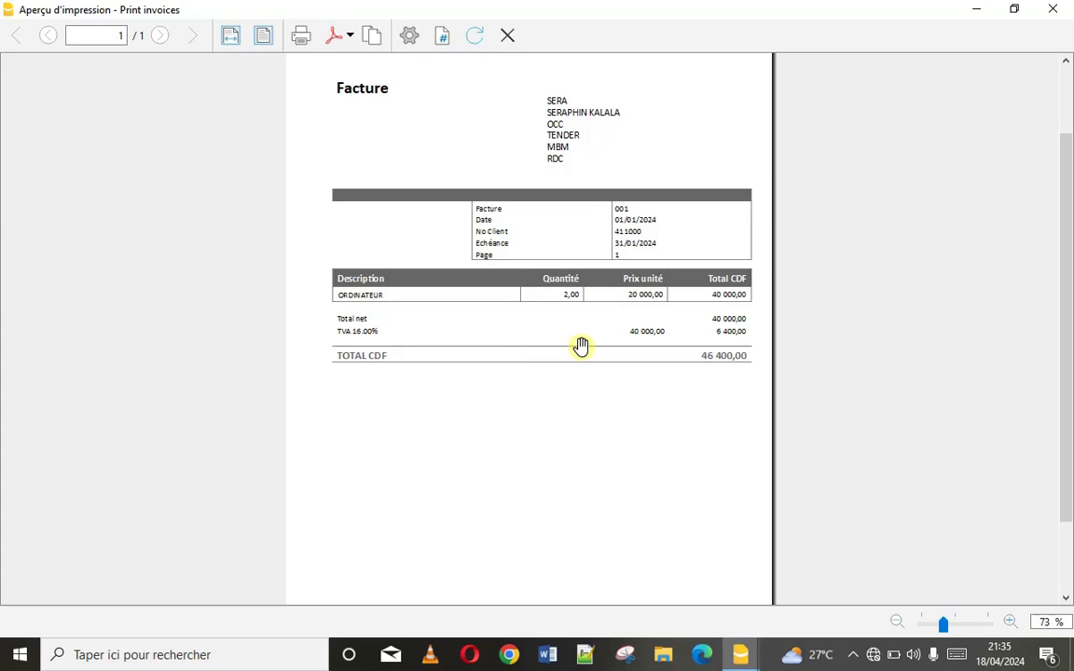
click(507, 39)
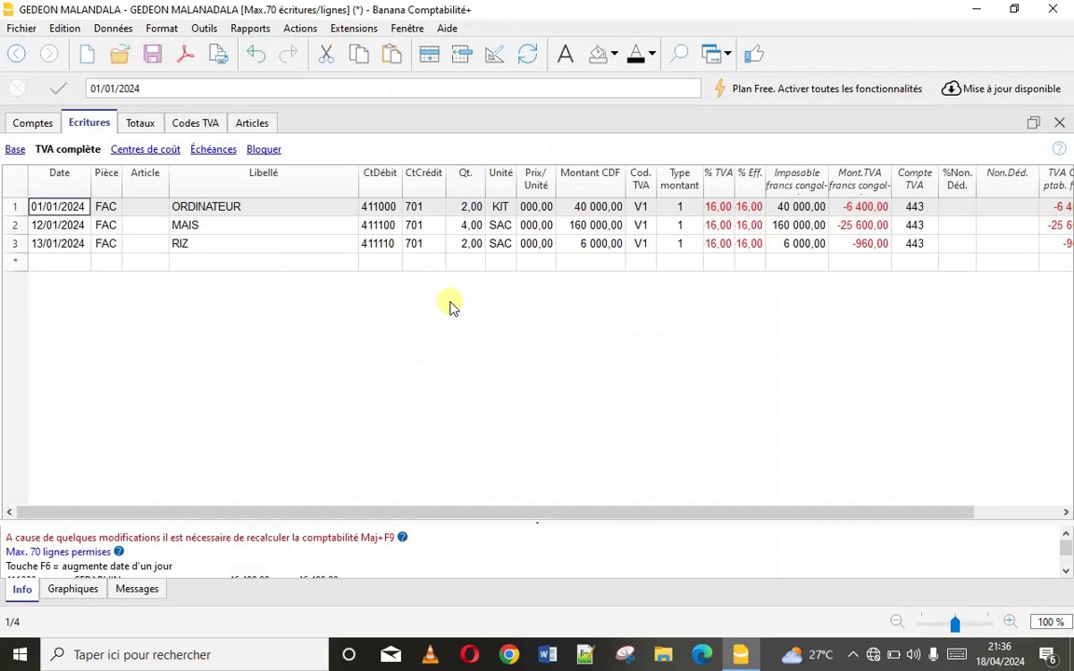